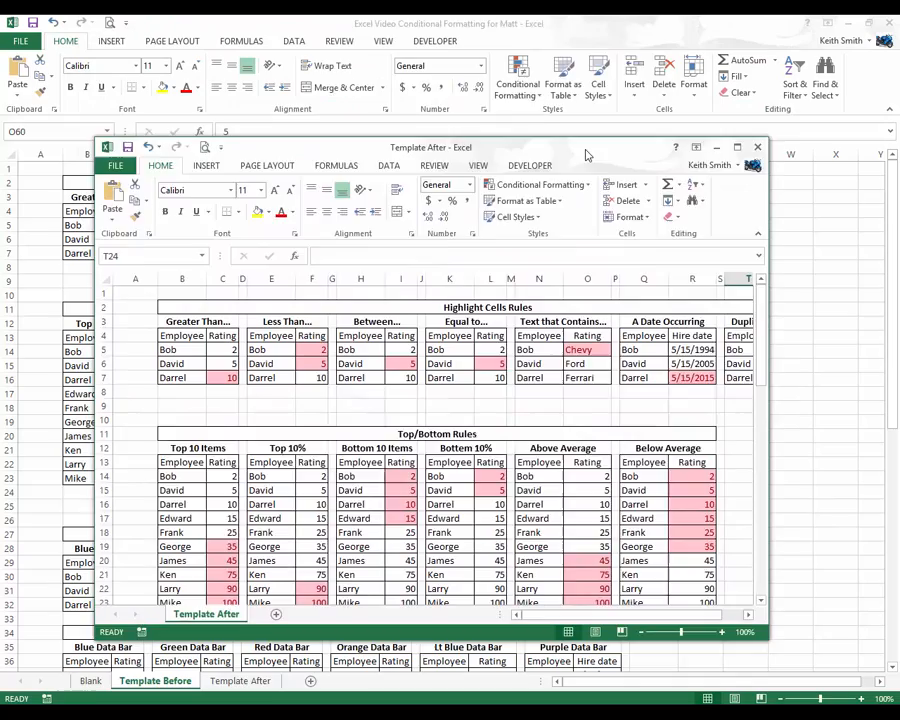
Examine the finished conditional formatting examples in the Template After workbook, then return to the Template Before sheet.
double_click(582, 148)
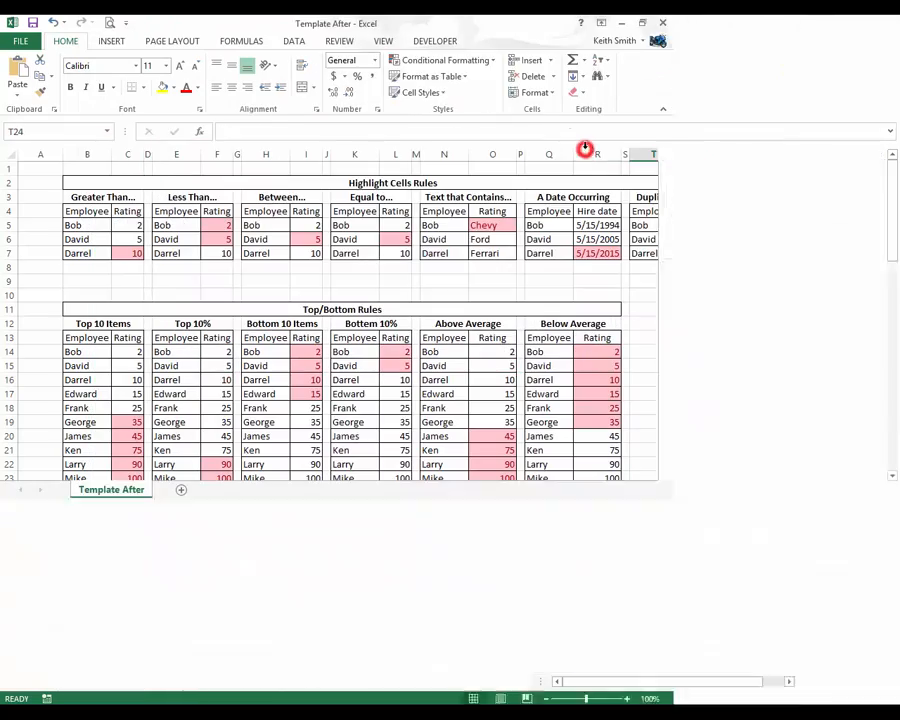
scroll(630, 370, down, 9)
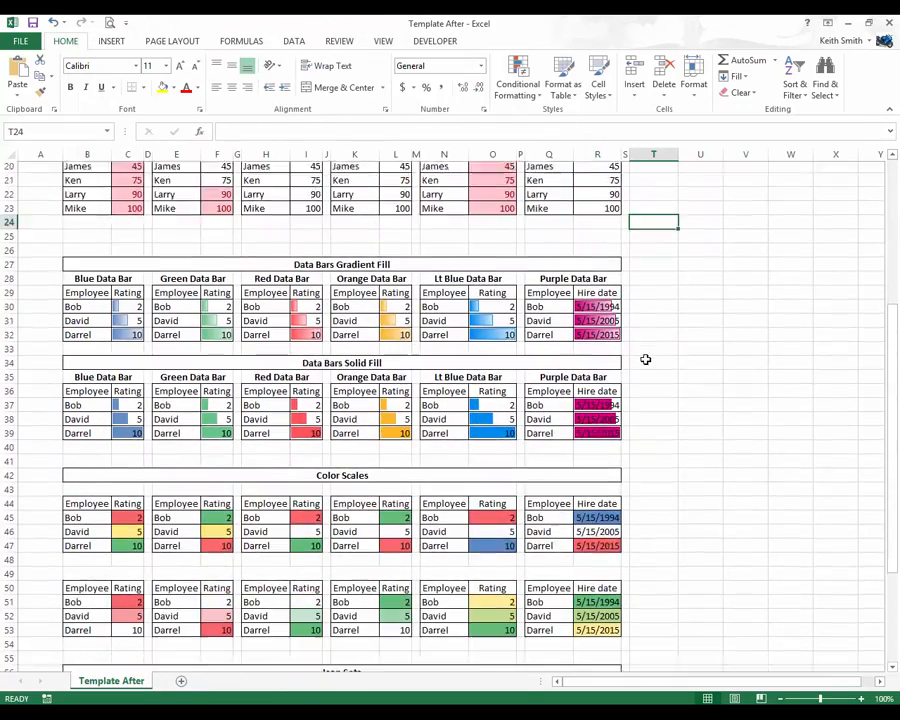
scroll(646, 359, down, 4)
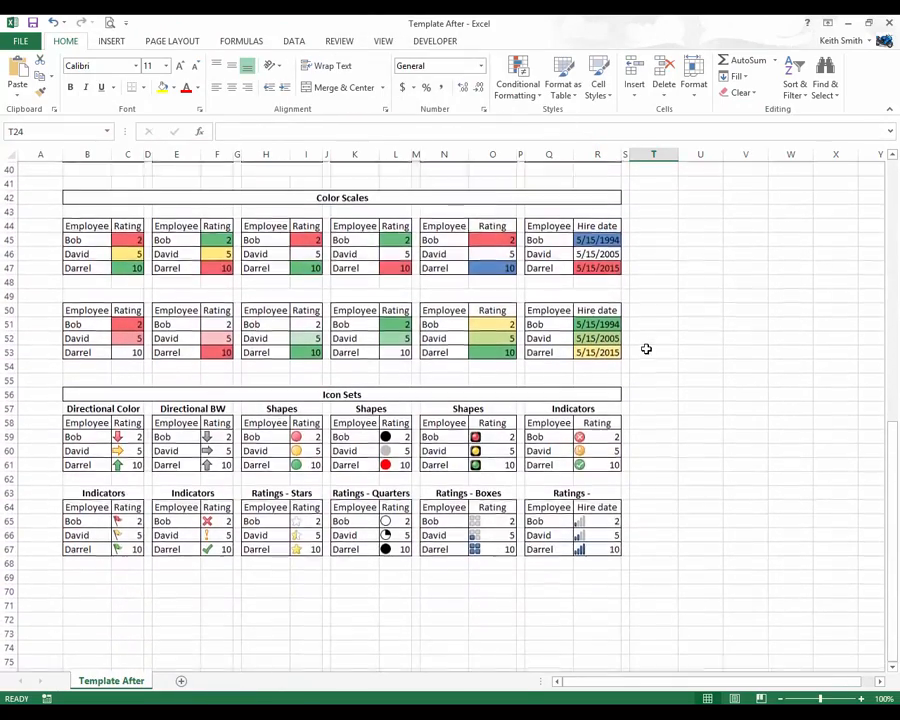
scroll(646, 346, up, 9)
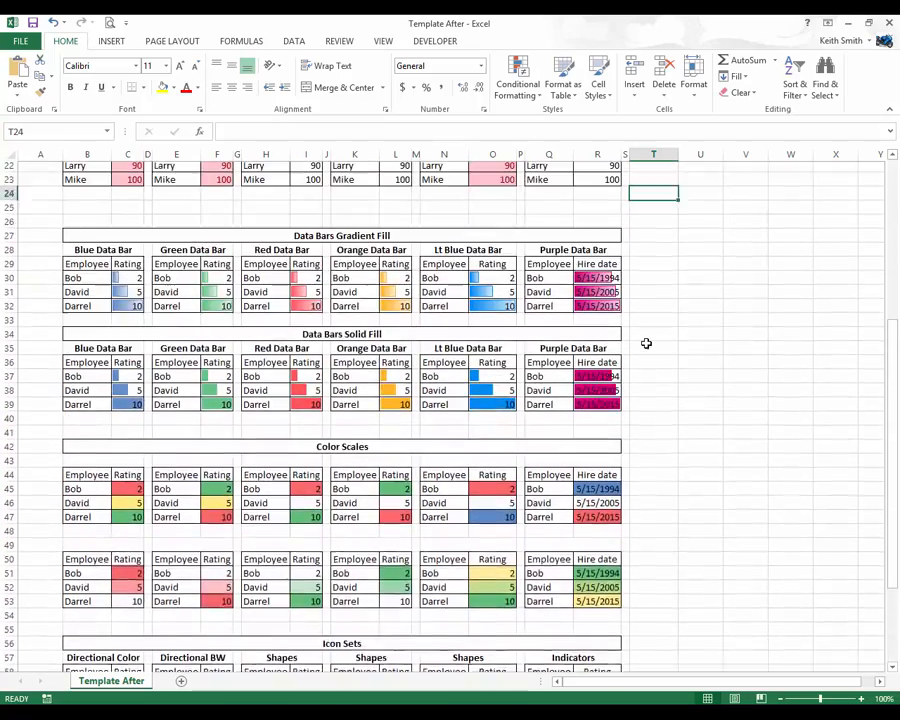
scroll(646, 342, up, 4)
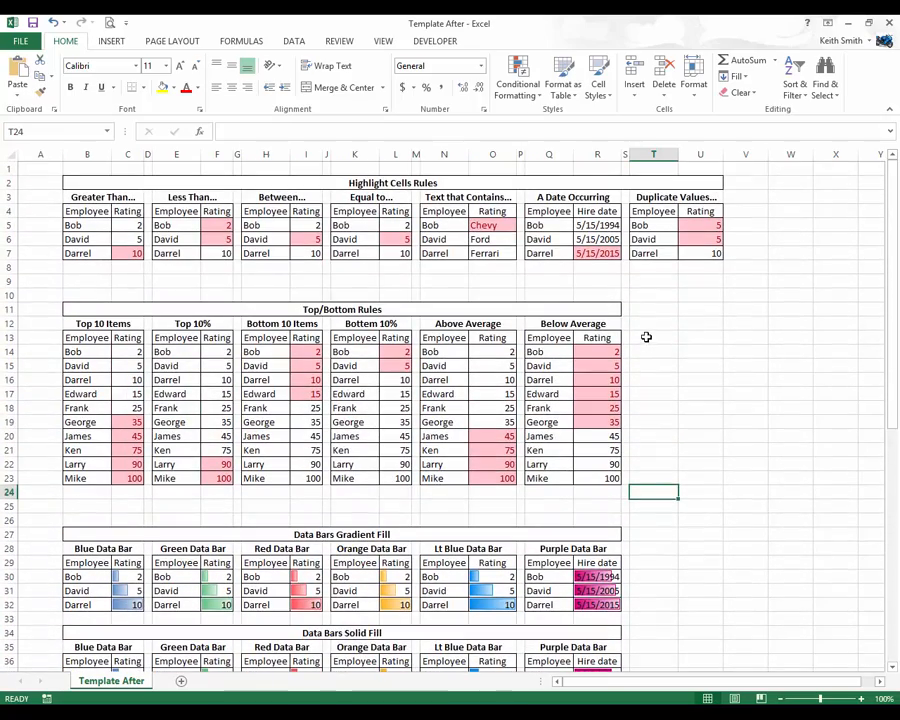
double_click(585, 42)
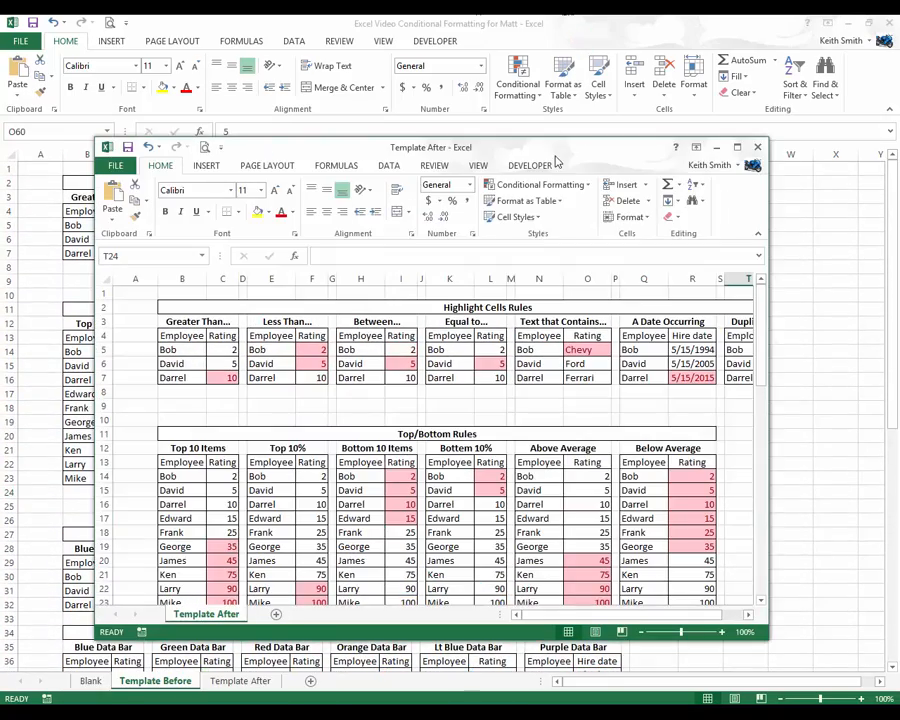
drag(556, 157, 522, 2)
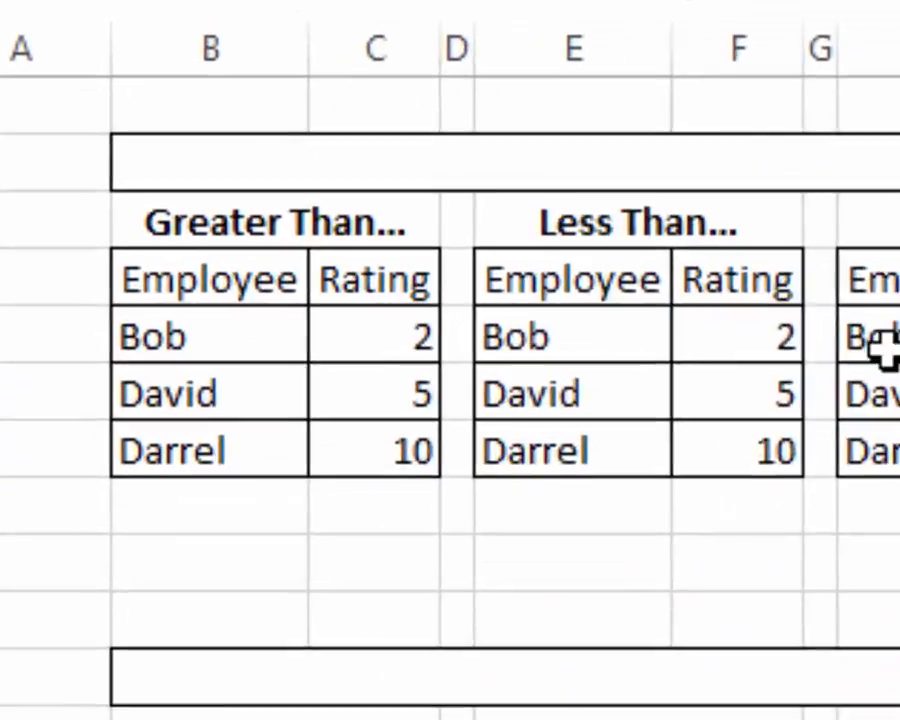
Start a Greater Than highlight rule for the ratings in C5:C7.
drag(189, 336, 340, 462)
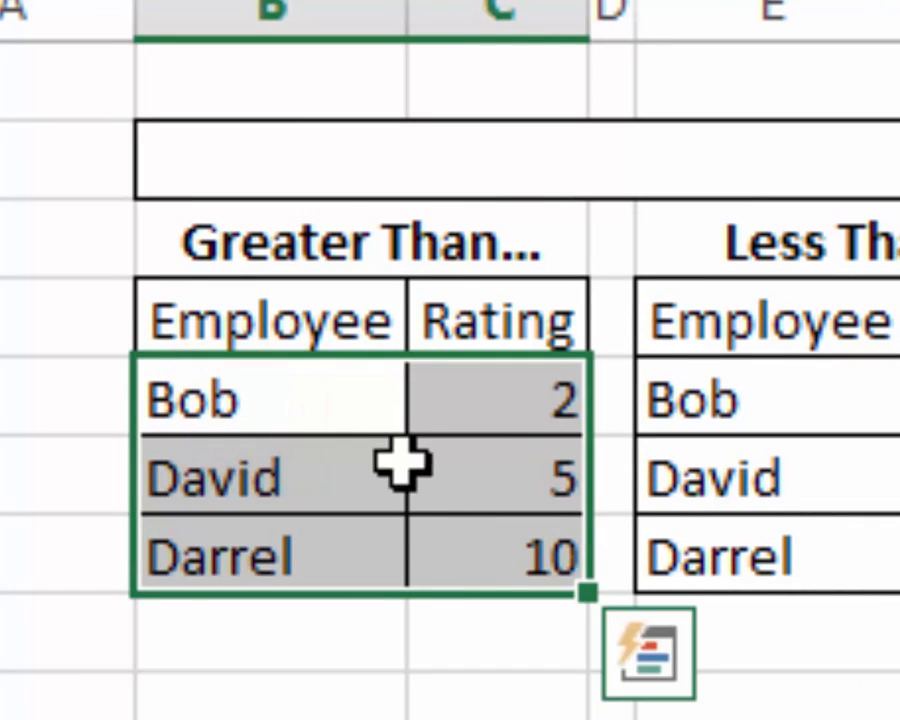
drag(436, 404, 478, 543)
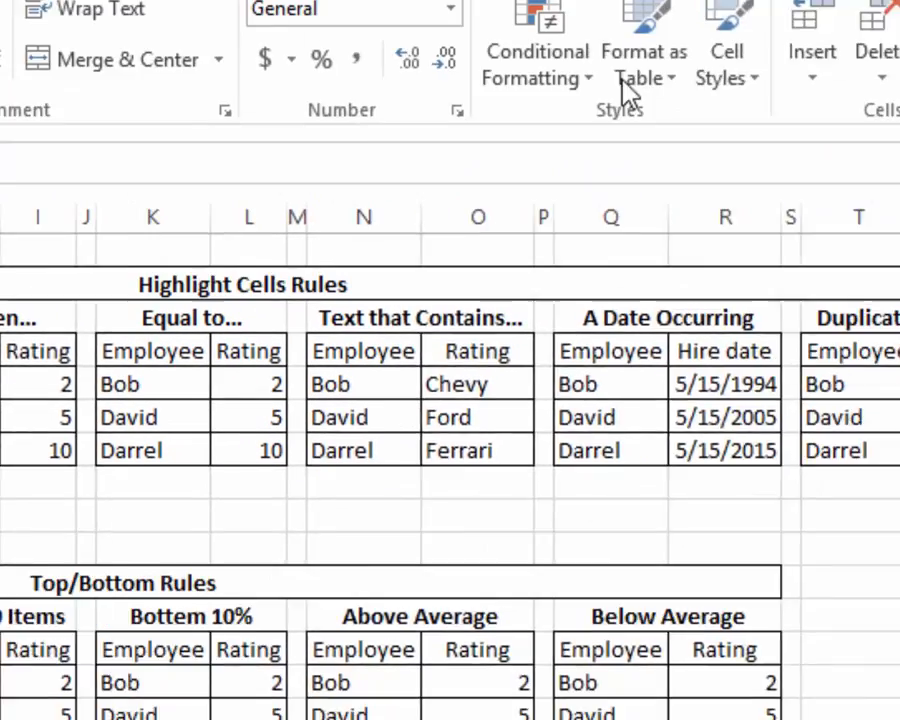
click(424, 112)
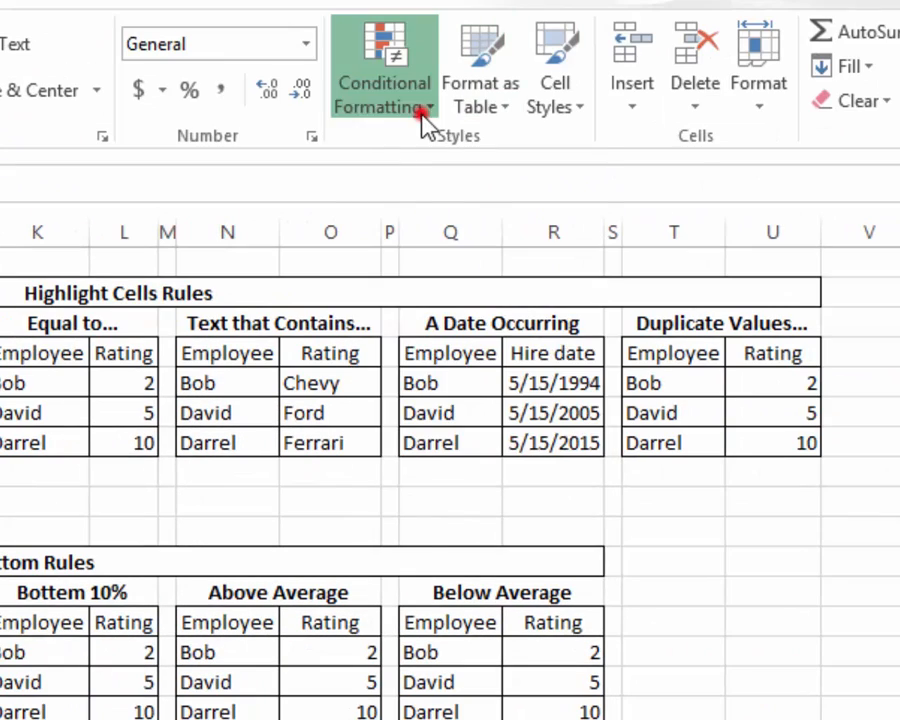
mouse_move(424, 155)
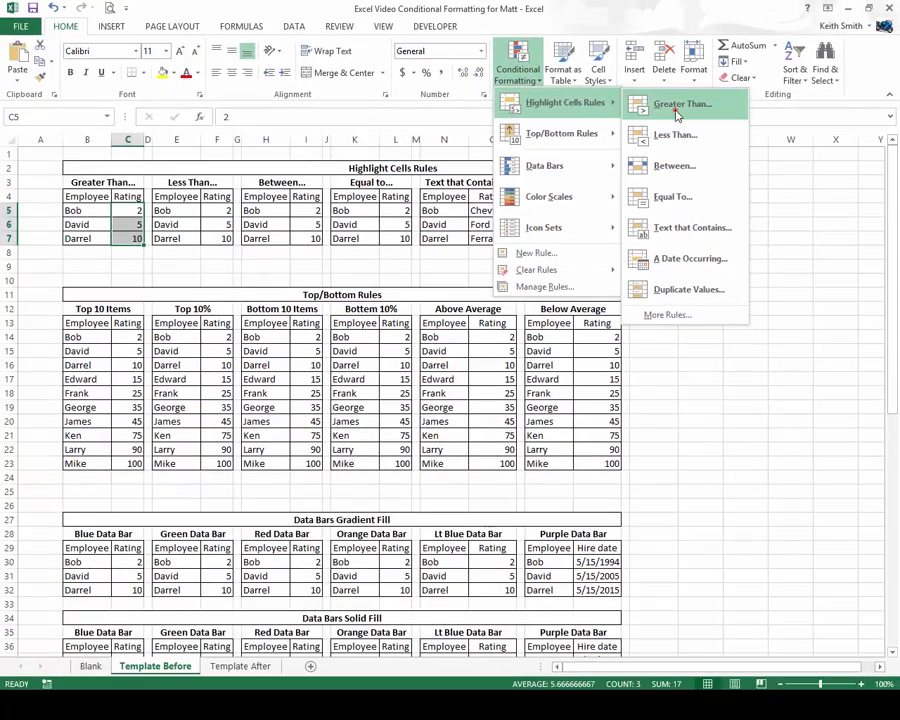
click(677, 108)
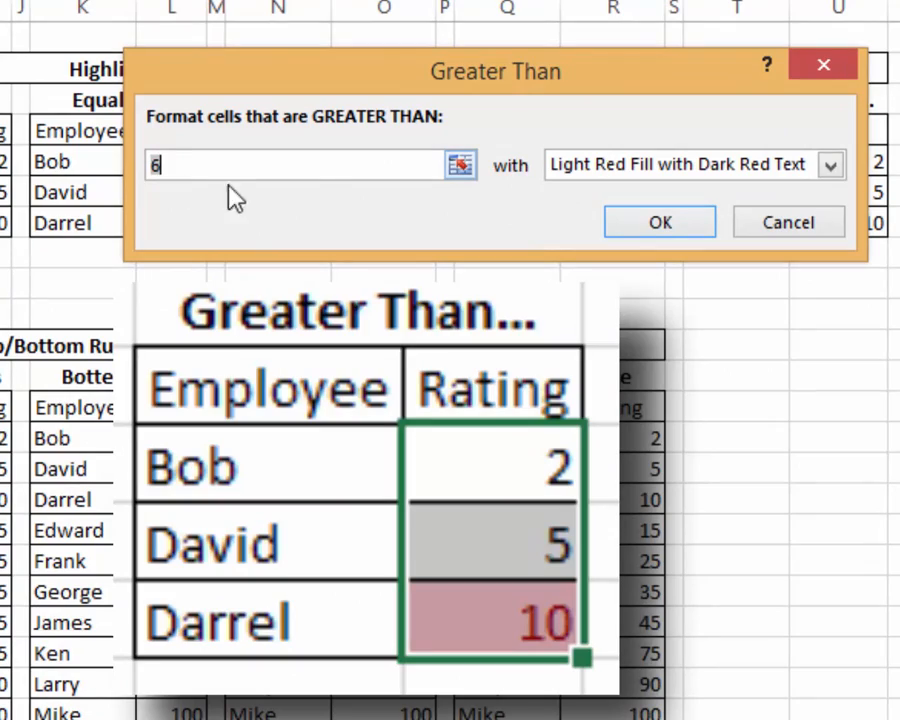
click(830, 168)
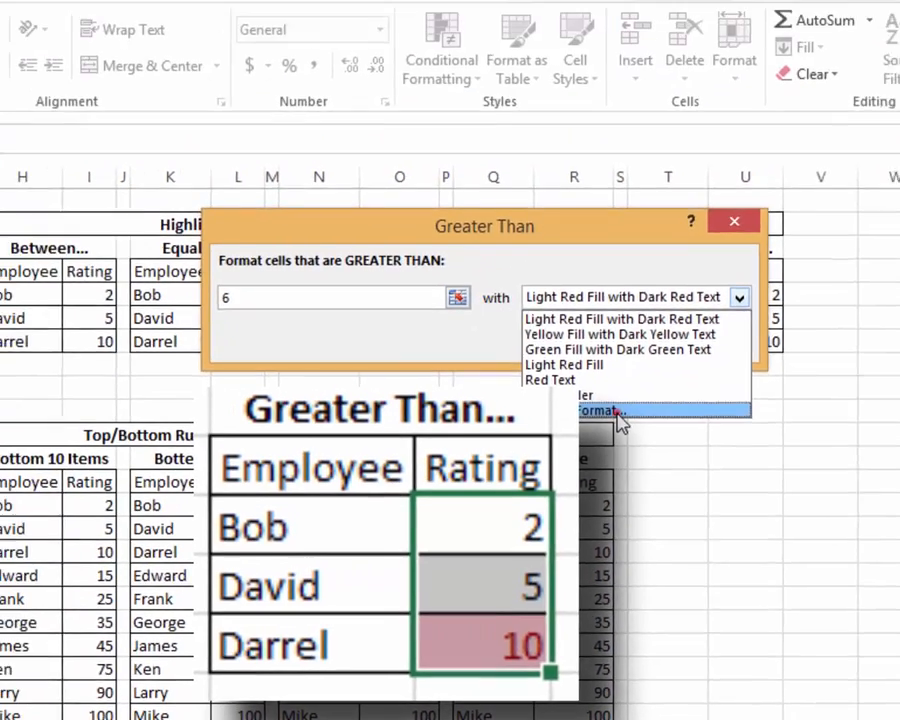
click(650, 354)
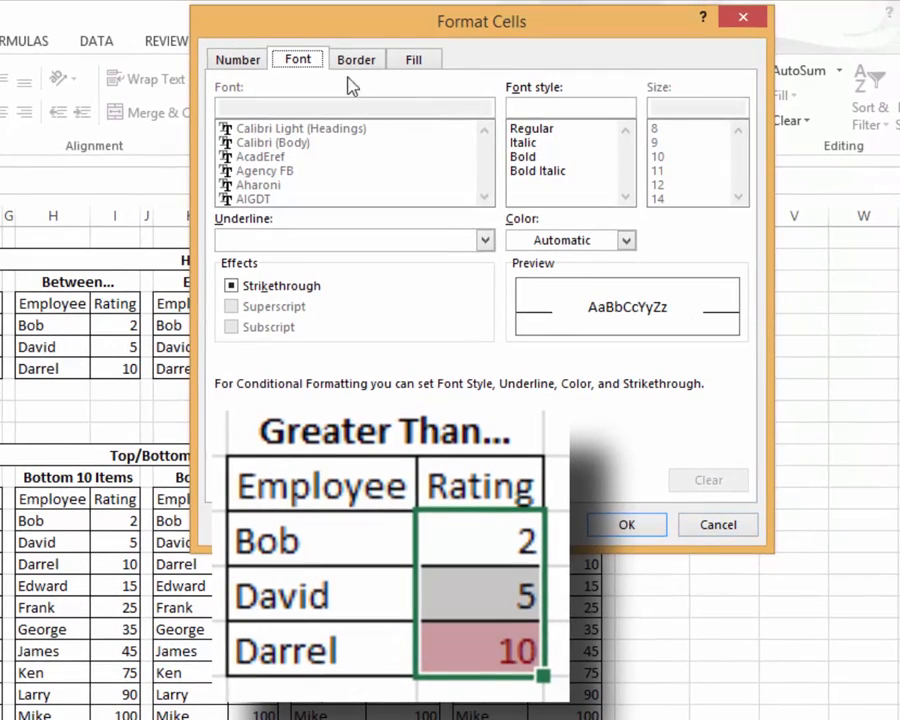
click(705, 523)
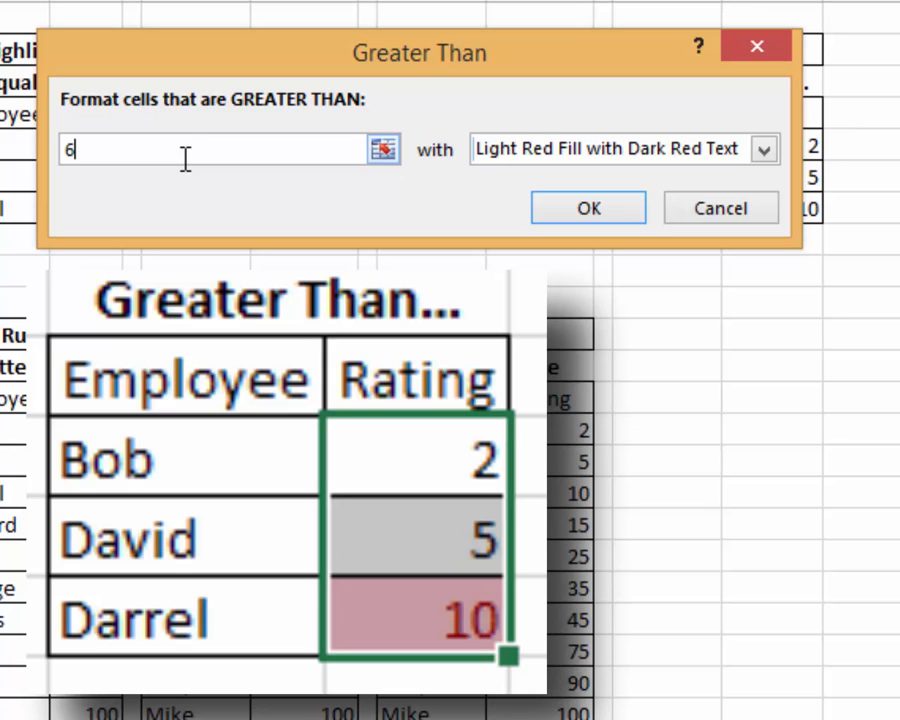
Set the Greater Than threshold to 4 and apply the rule with Light Red Fill with Dark Red Text.
key(BackSpace)
text(4)
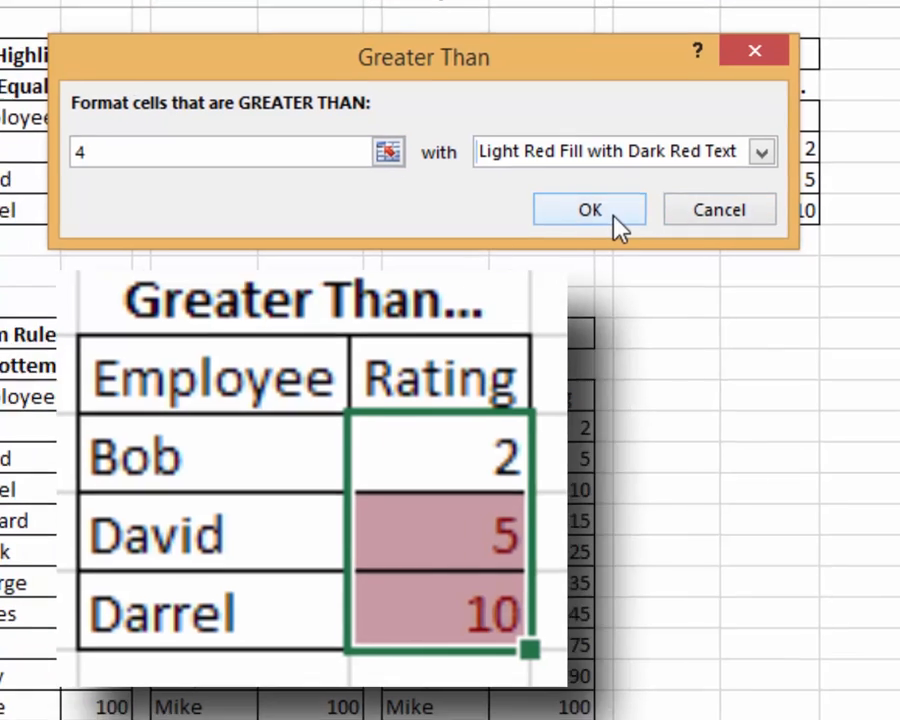
click(612, 217)
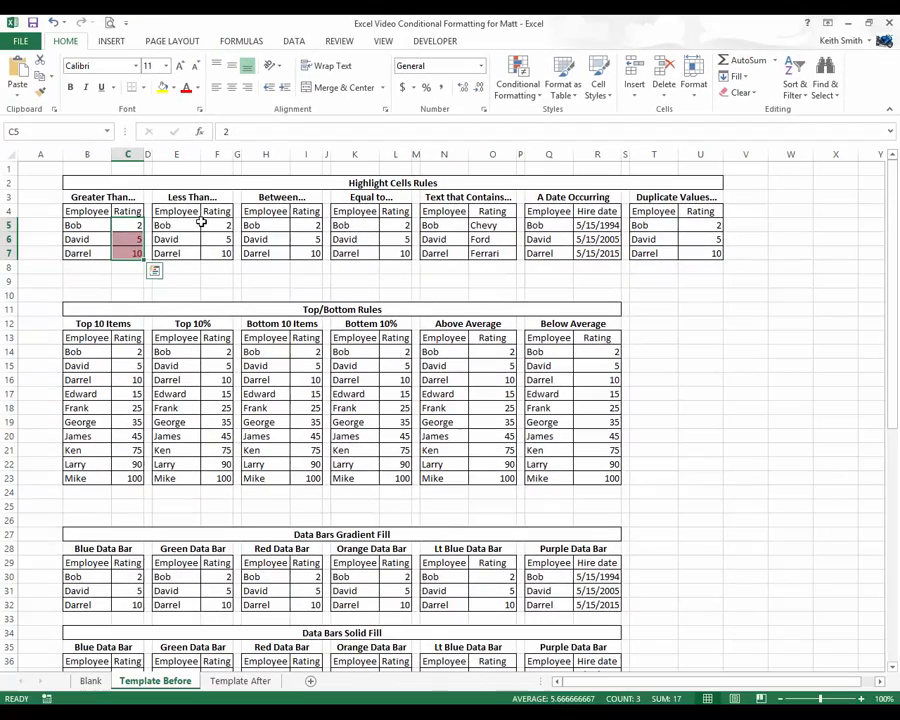
Highlight ratings less than 6 in F5:F7 using Light Red Fill with Dark Red Text.
drag(219, 228, 217, 252)
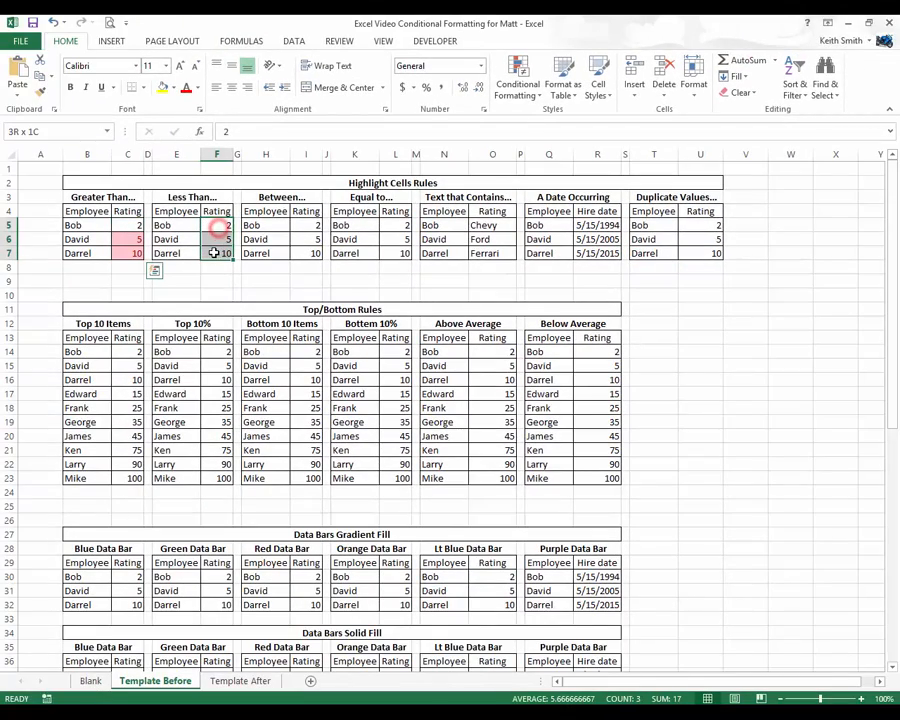
click(518, 92)
mouse_move(563, 120)
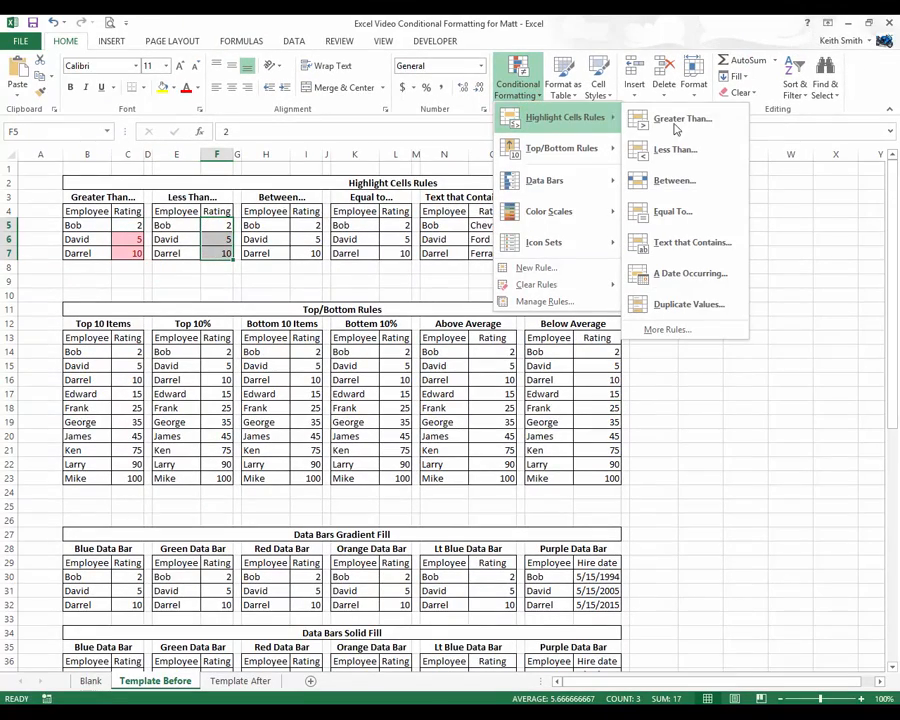
click(682, 152)
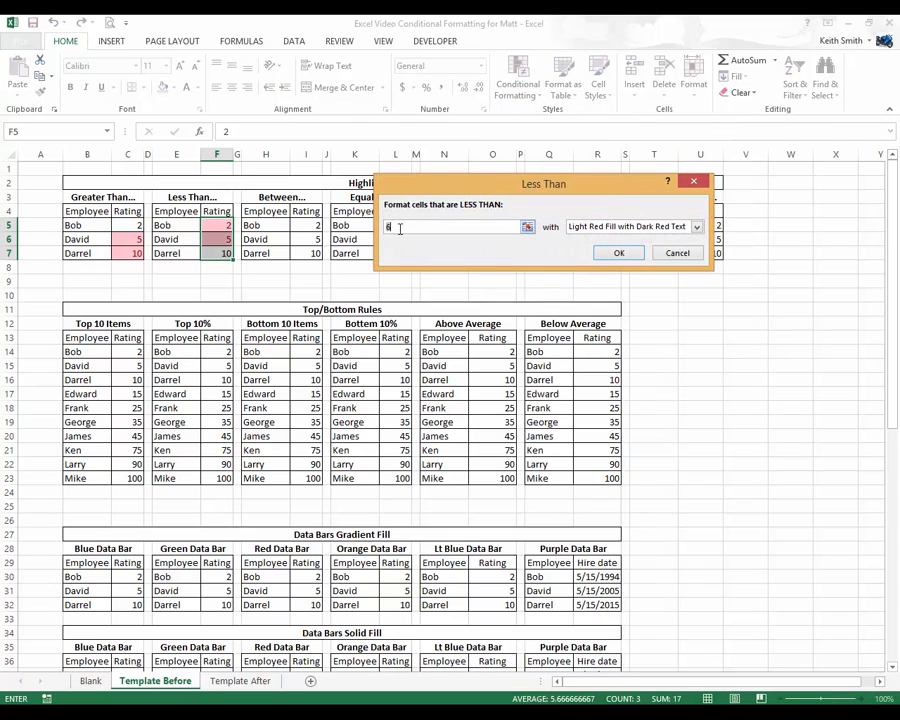
click(697, 227)
click(665, 245)
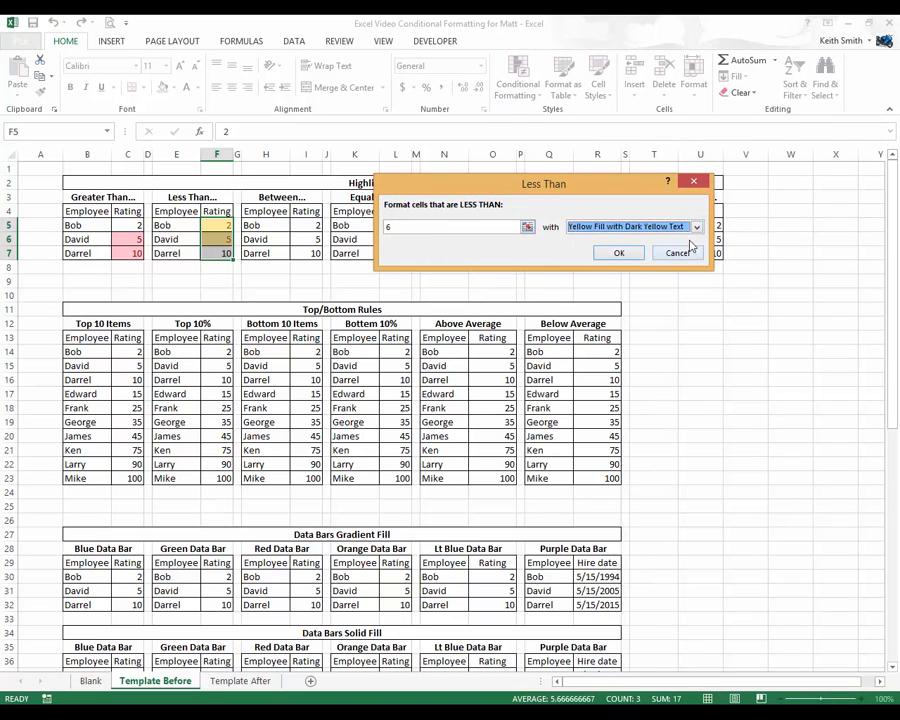
click(697, 227)
click(645, 237)
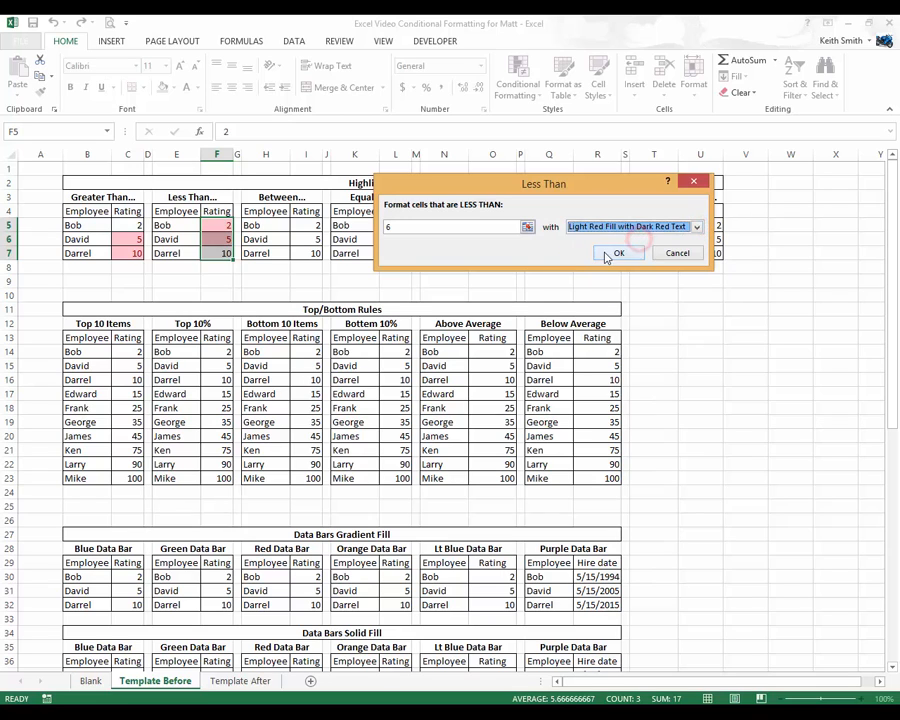
click(617, 253)
Highlight ratings between 4 and 8 in I5:I7 using Light Red Fill with Dark Red Text.
drag(308, 225, 316, 254)
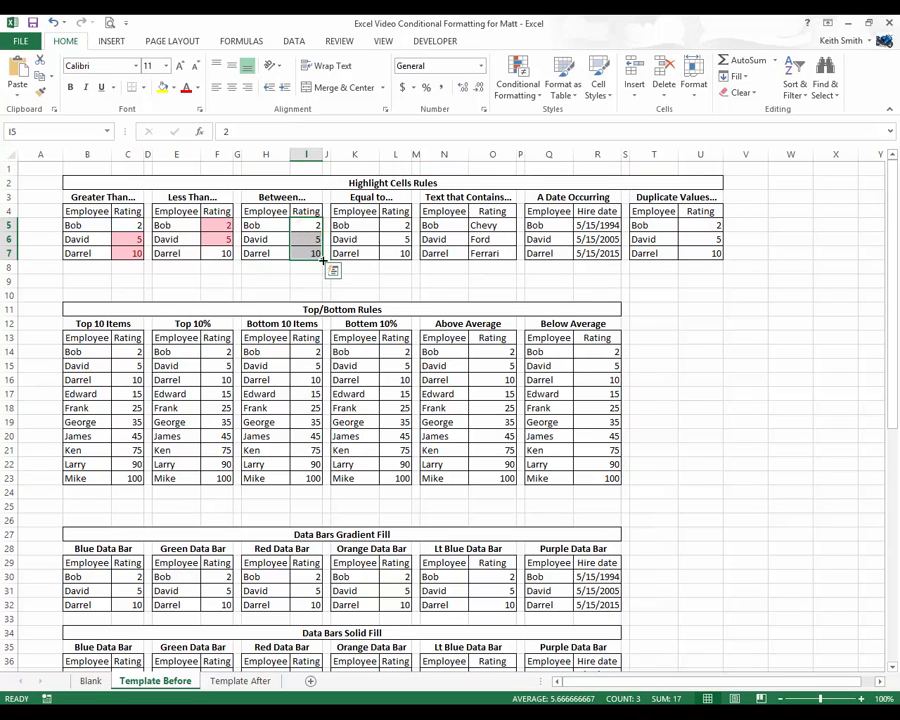
click(517, 82)
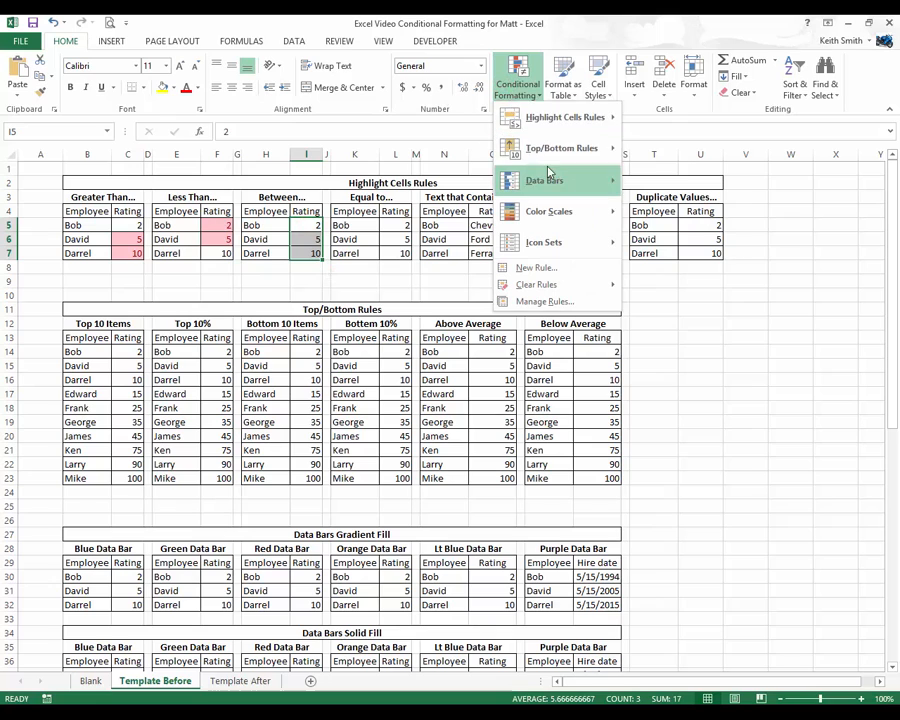
mouse_move(575, 117)
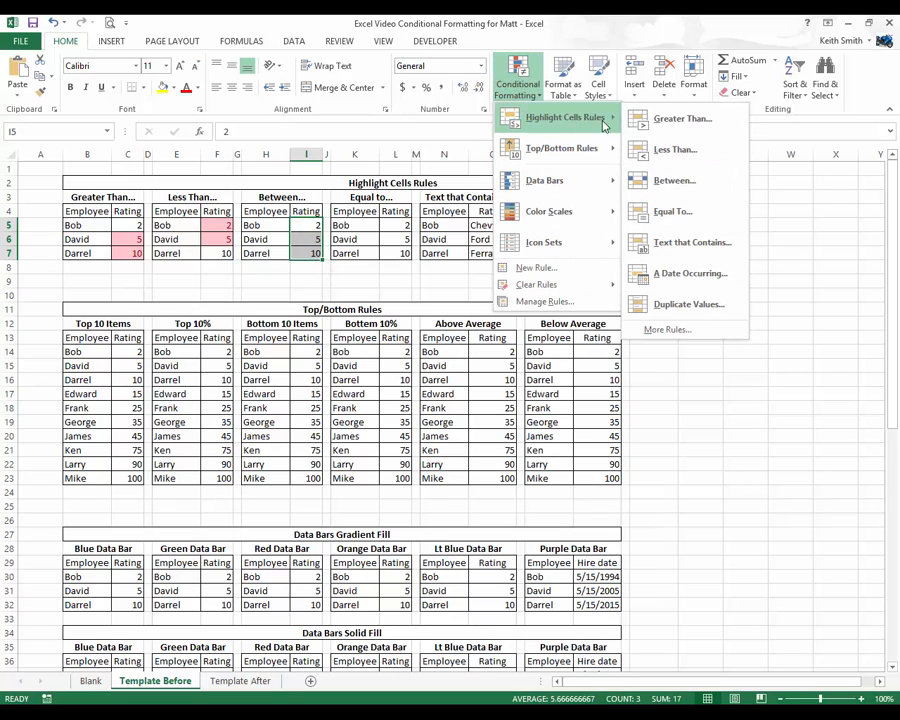
click(661, 189)
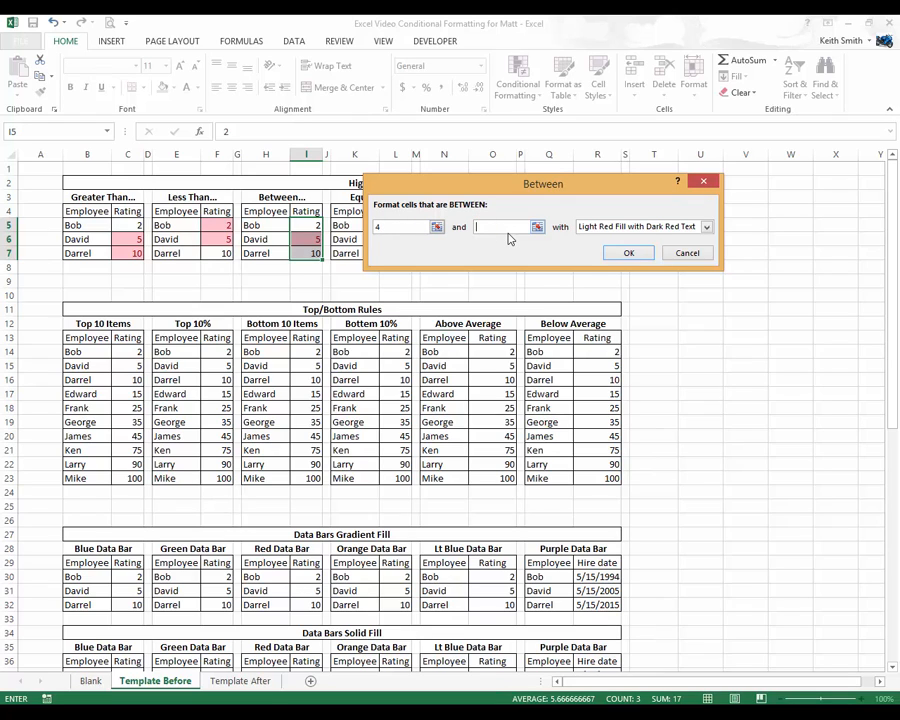
text(12)
key(BackSpace)
key(BackSpace)
text(8)
click(628, 253)
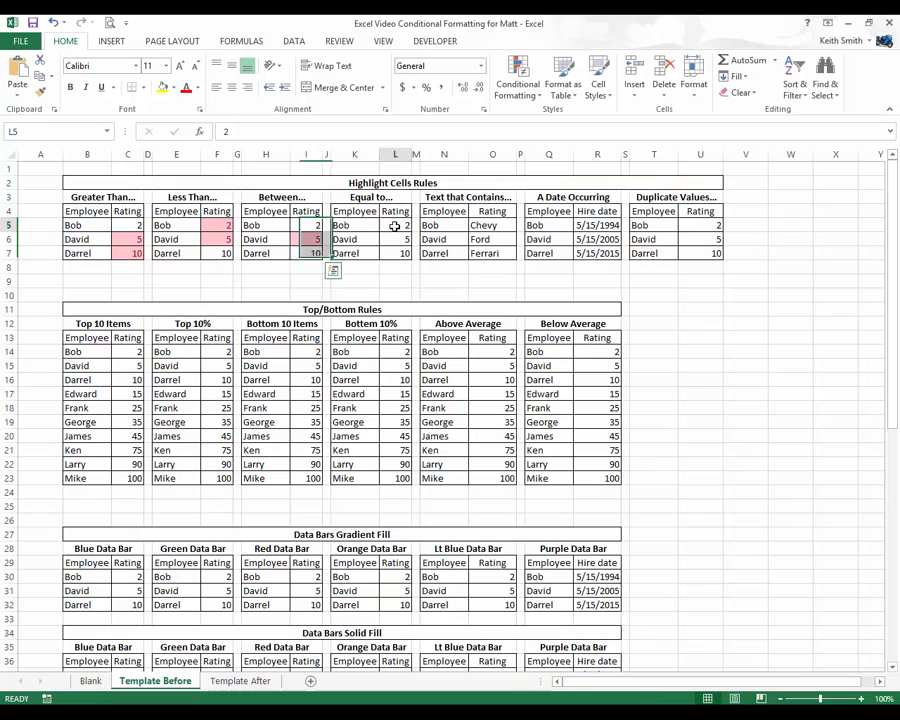
Add an Equal To rule for the ratings in L5:L7 with the value 6 and Light Red Fill with Dark Red Text.
drag(392, 225, 394, 250)
click(511, 101)
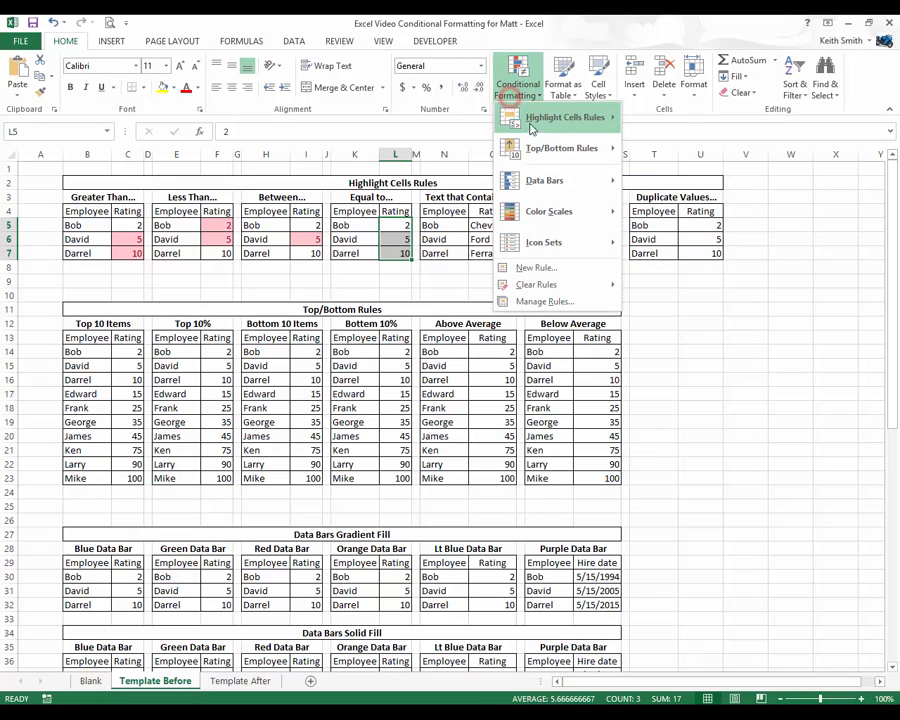
mouse_move(550, 117)
click(662, 212)
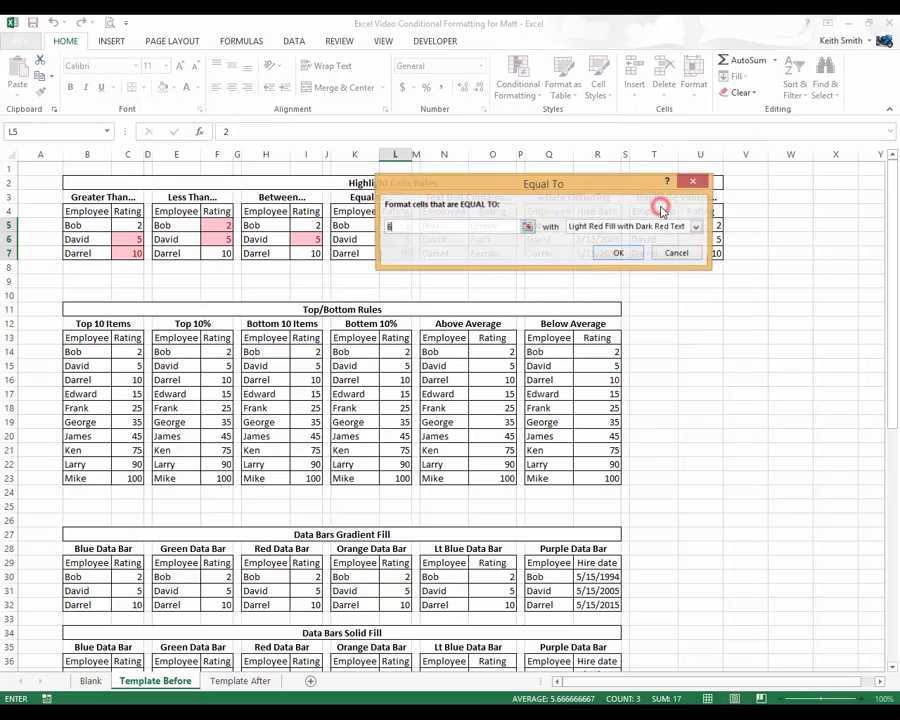
drag(586, 180, 646, 280)
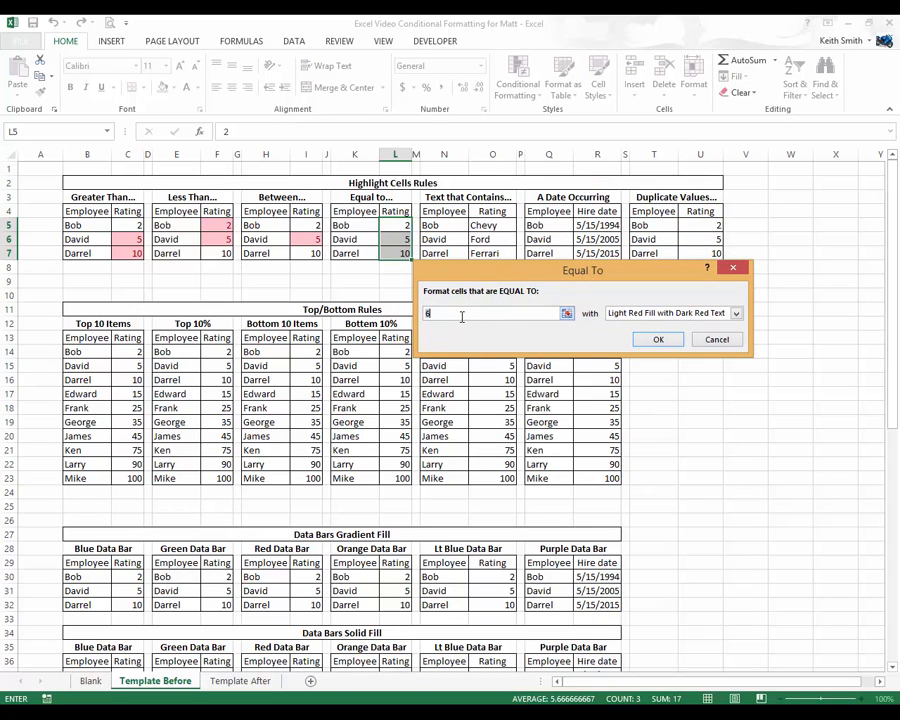
text(5)
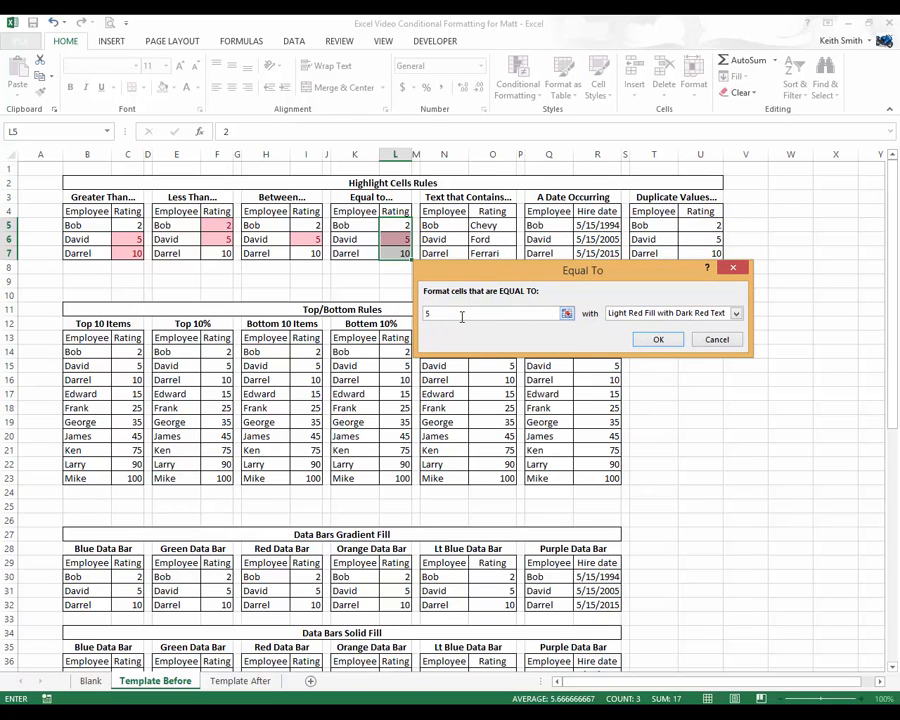
key(BackSpace)
text(6)
click(656, 339)
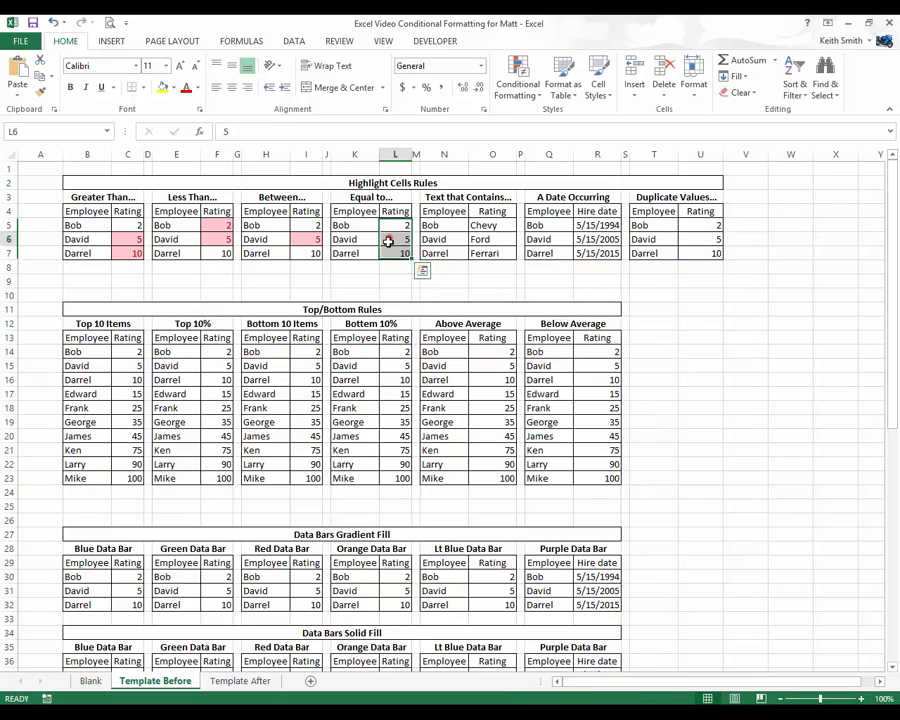
Change the ratings in L6 and L7 of the Equal To table to 6.
text(6)
key(Return)
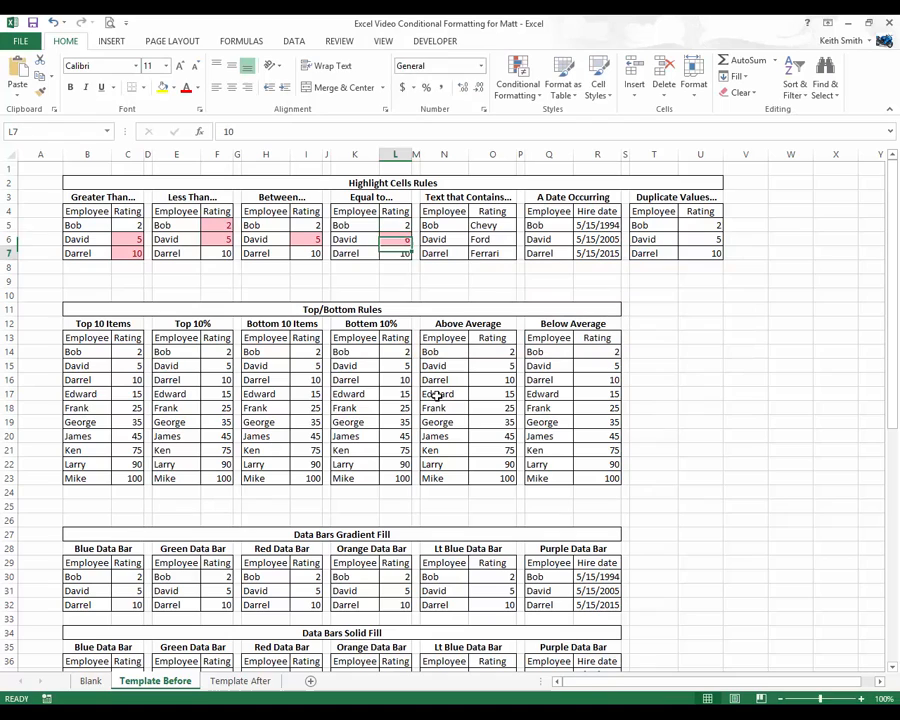
text(6)
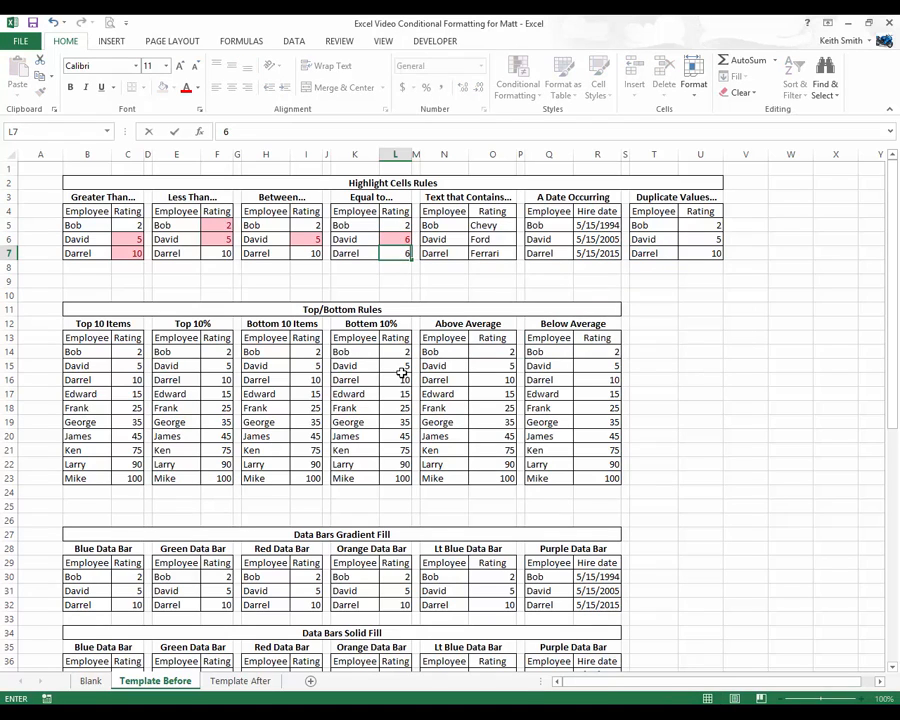
key(Return)
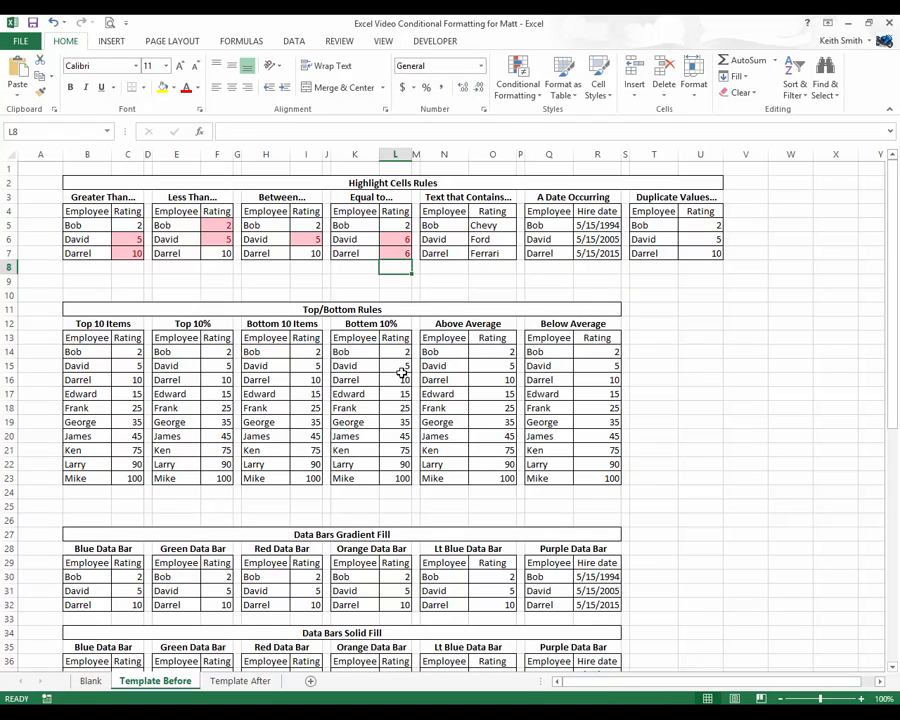
Undo the last rating change in L7 of the Equal To table.
key(ctrl+z)
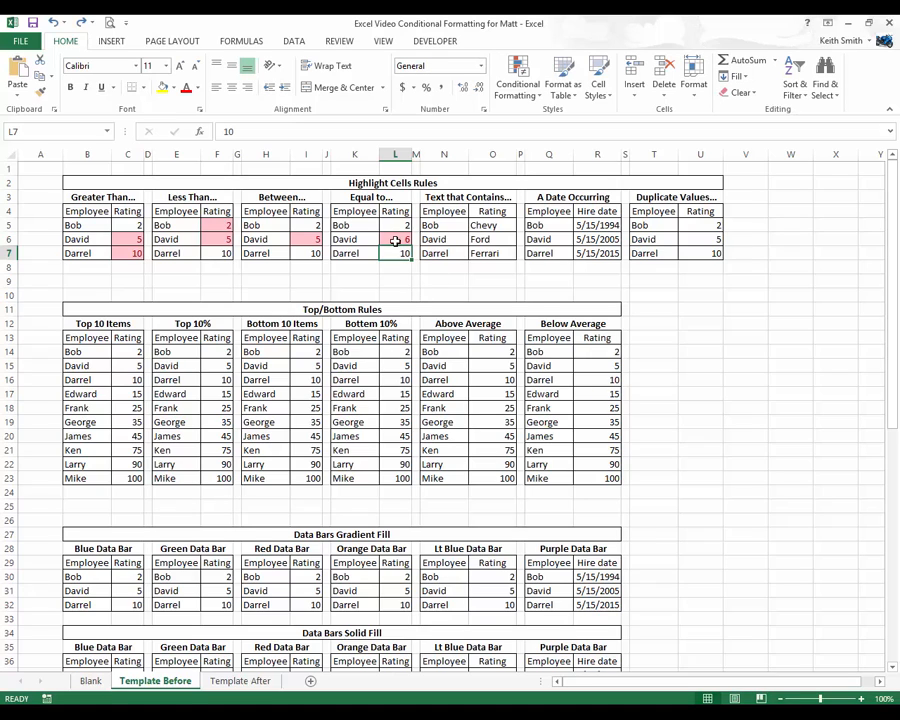
Highlight cells in O5:O7 that contain the text Chevy using Light Red Fill with Dark Red Text.
drag(486, 226, 490, 253)
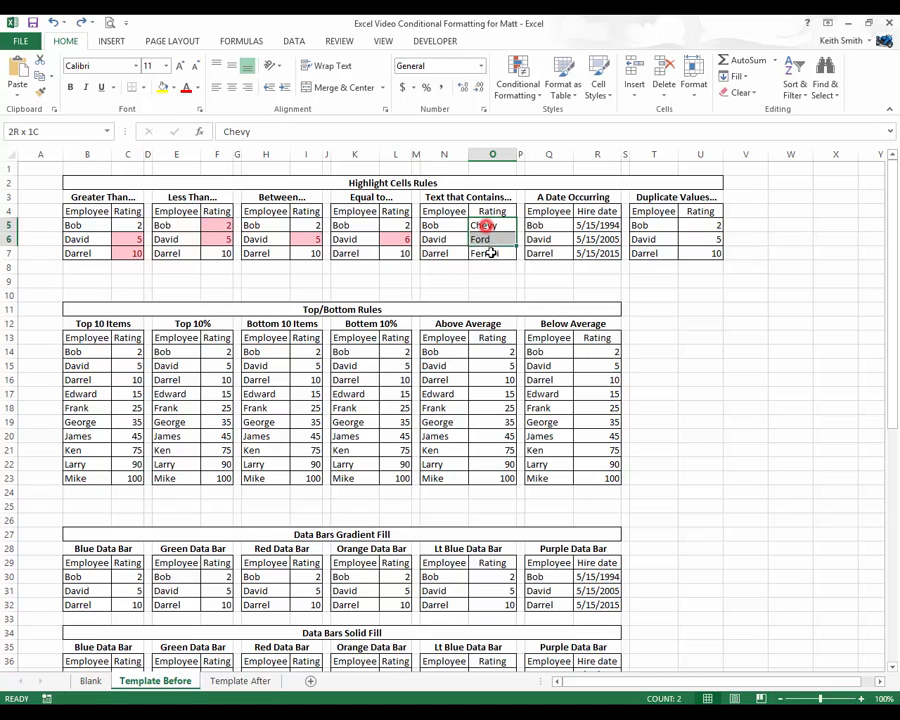
click(517, 76)
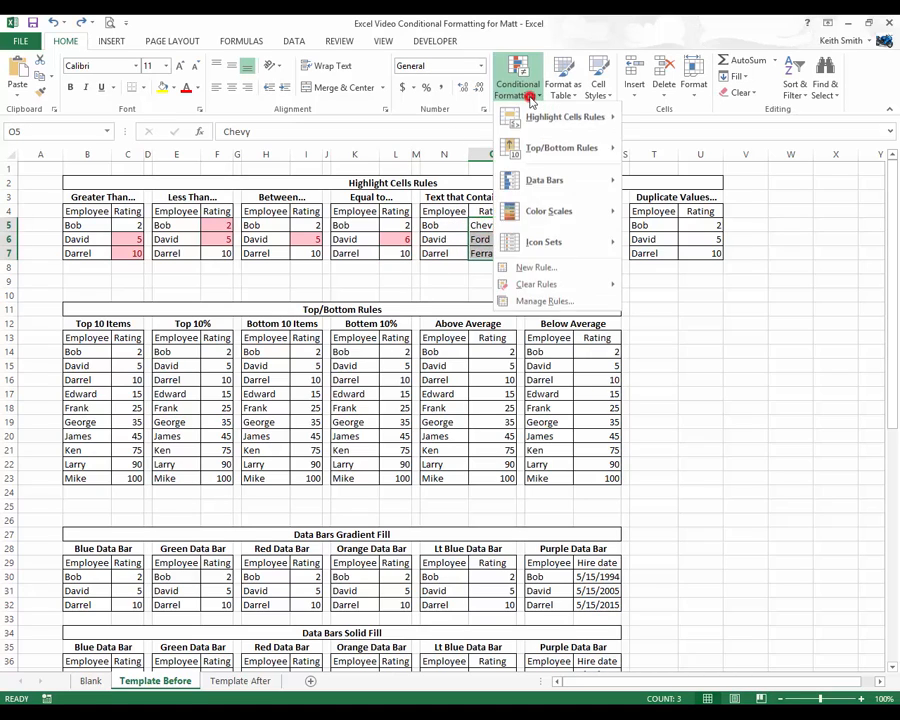
mouse_move(556, 118)
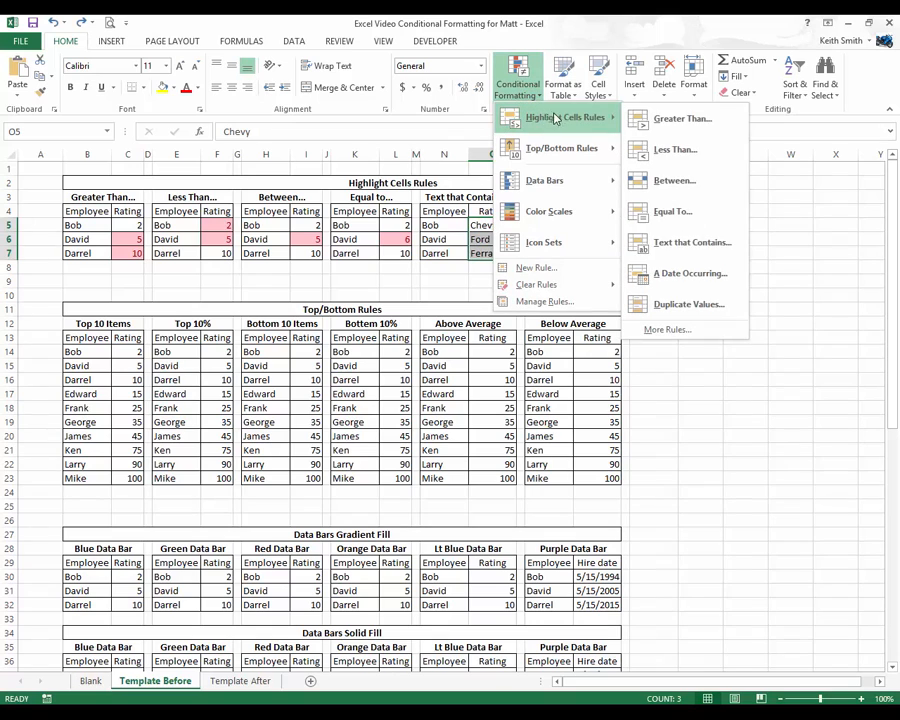
click(665, 242)
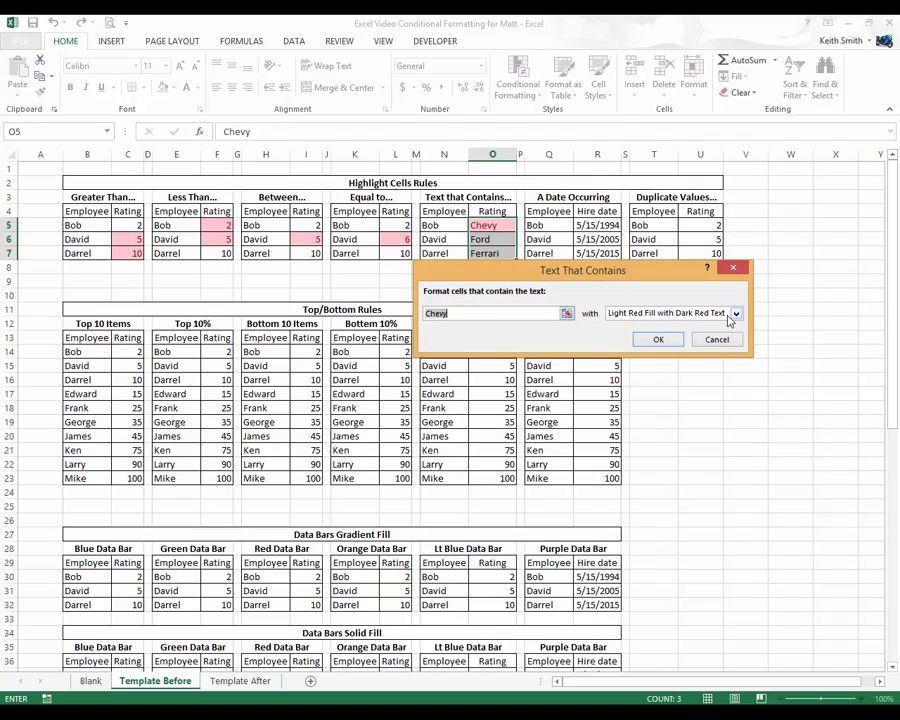
click(736, 313)
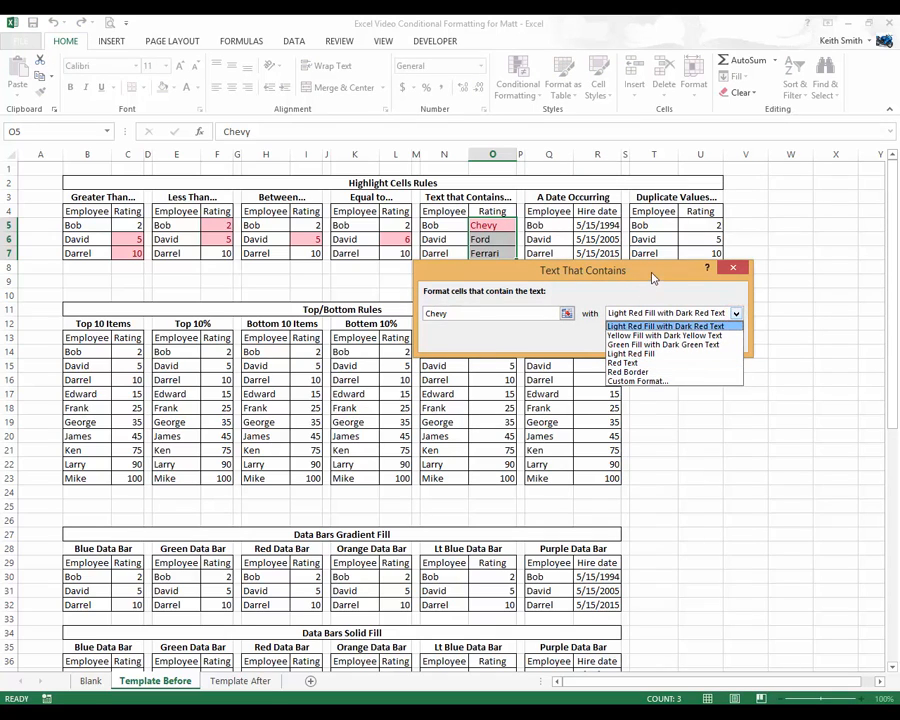
click(665, 326)
click(655, 337)
Change the entry in O7 of the Text that Contains table to Chevy.
click(498, 253)
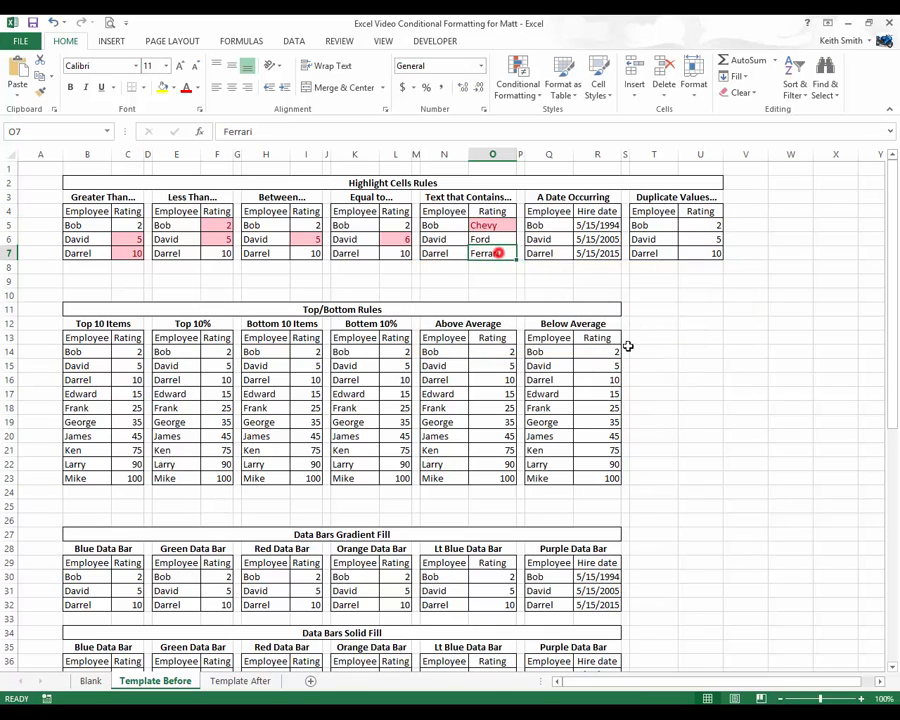
text(Chevy)
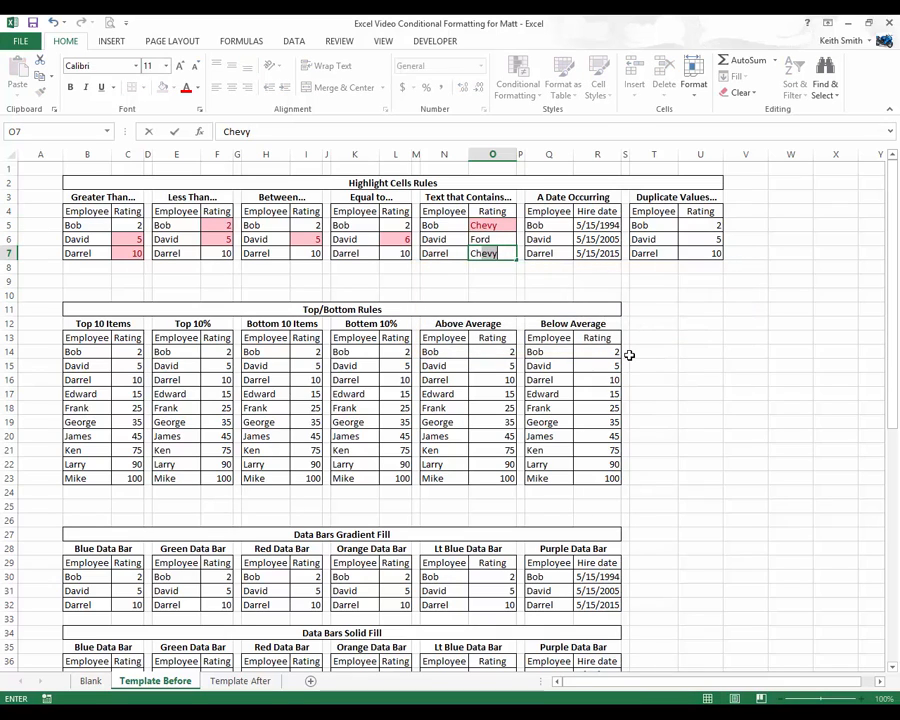
key(Return)
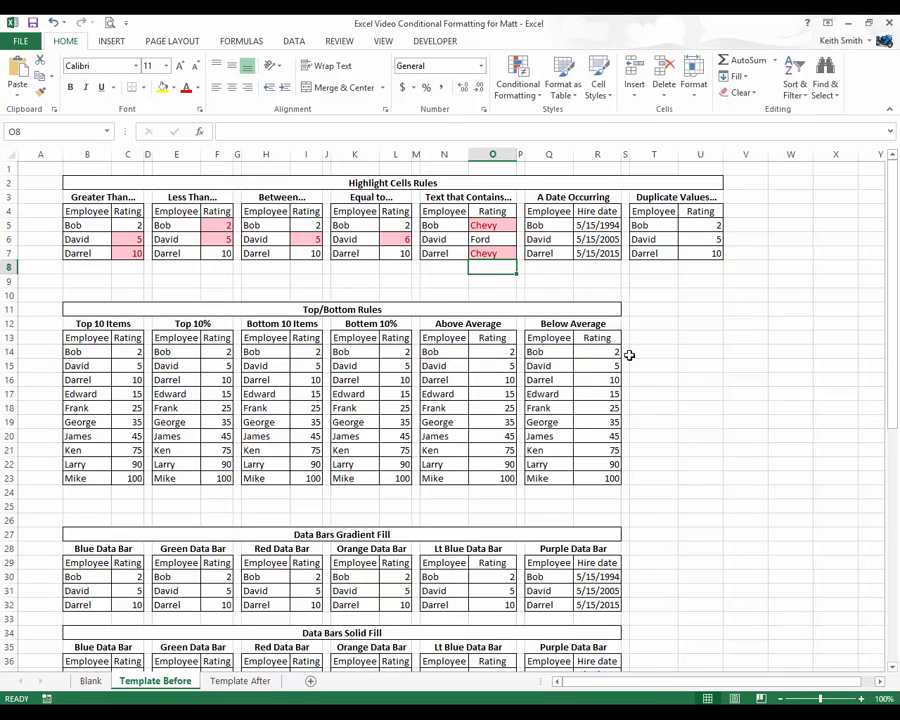
Highlight hire dates in R5:R7 that occur last month using Light Red Fill with Dark Red Text.
drag(588, 226, 590, 252)
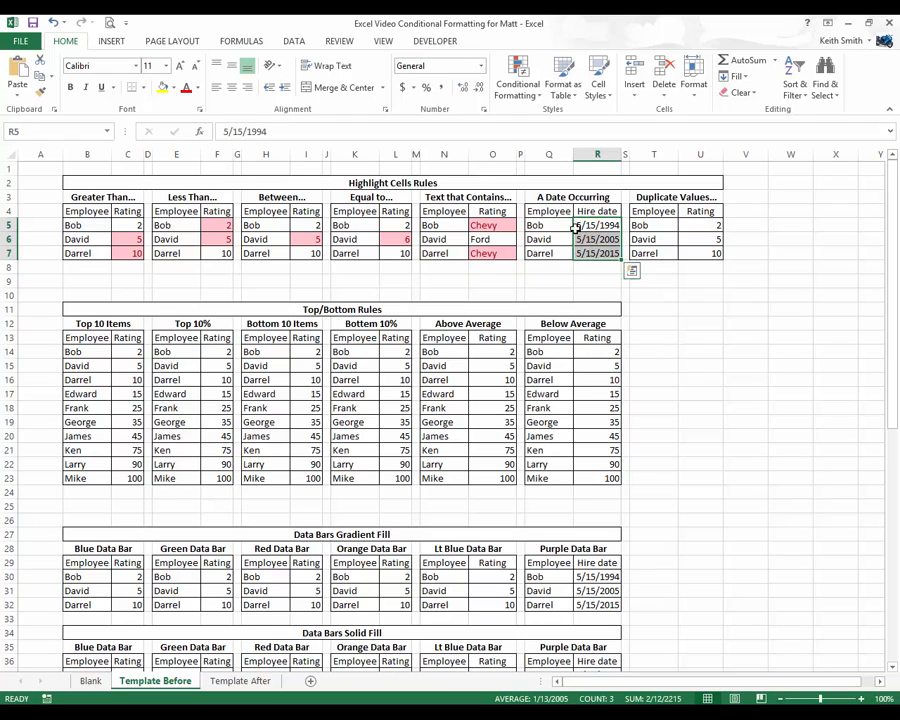
click(510, 96)
mouse_move(519, 120)
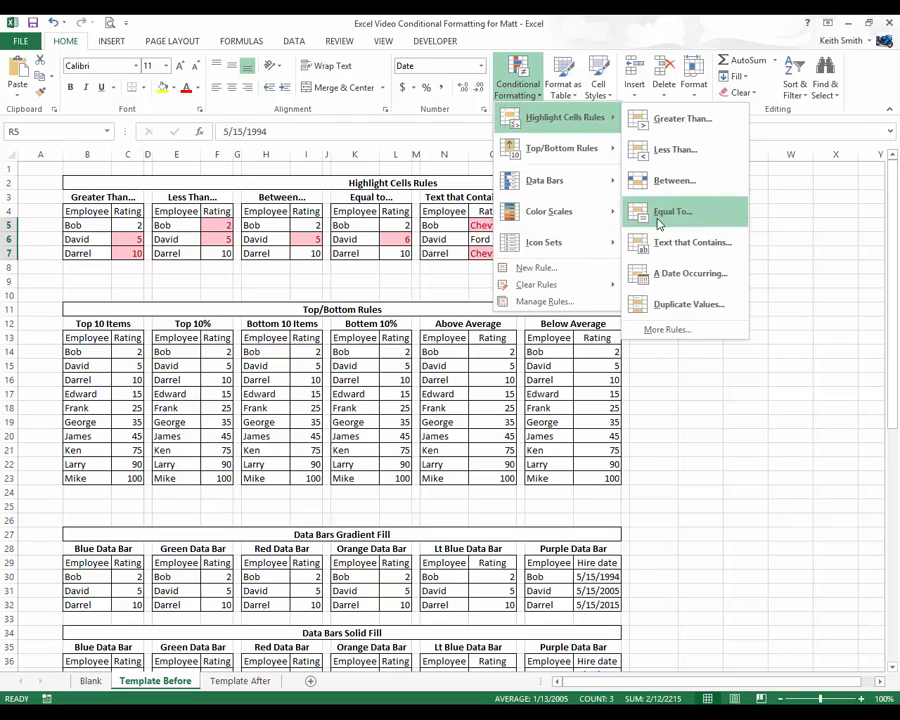
click(681, 276)
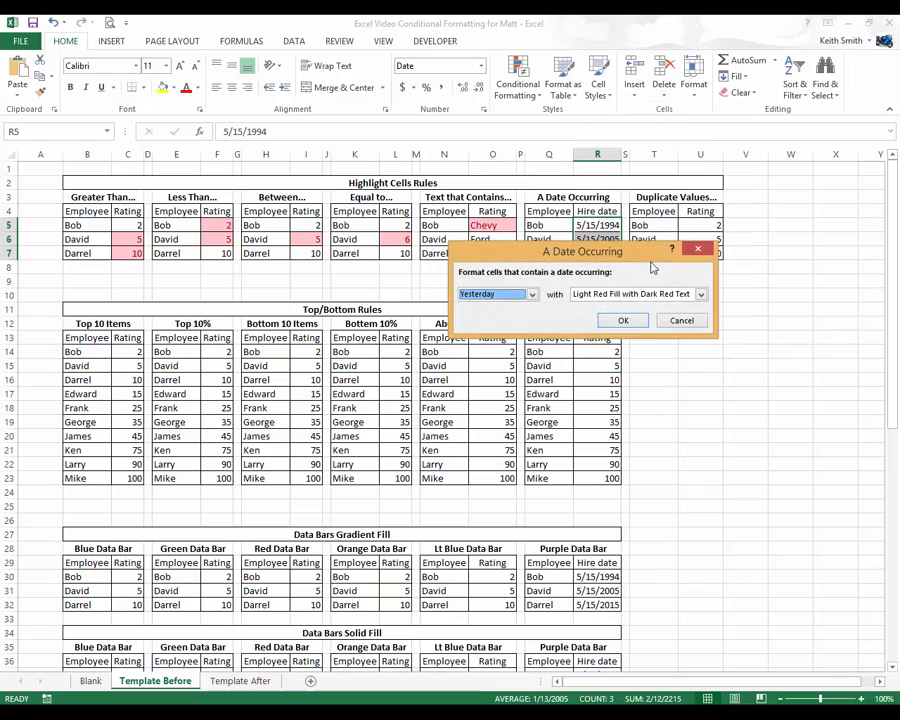
drag(637, 255, 644, 340)
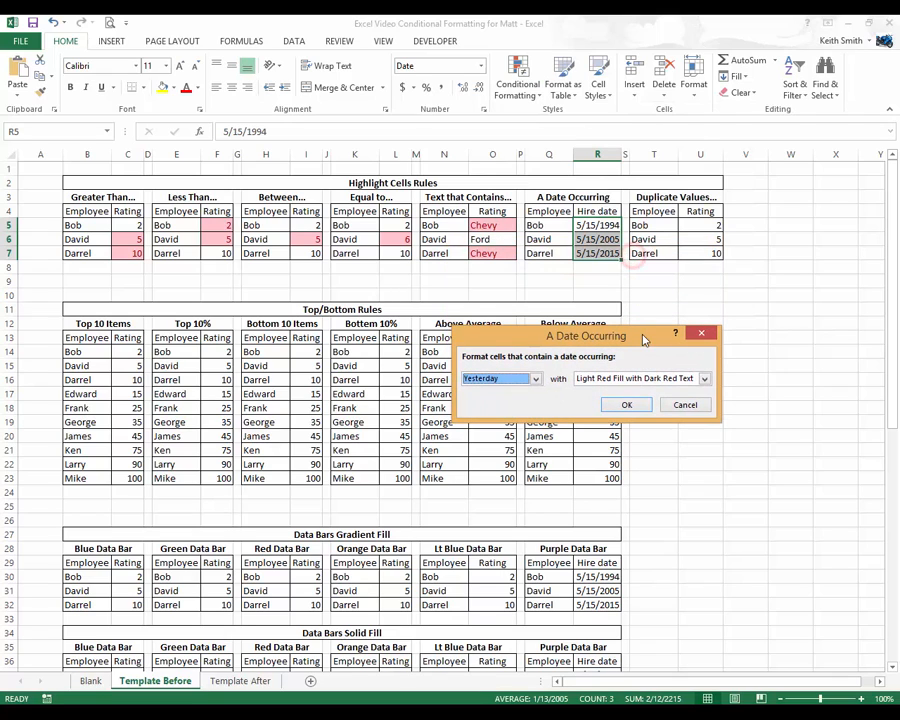
click(536, 380)
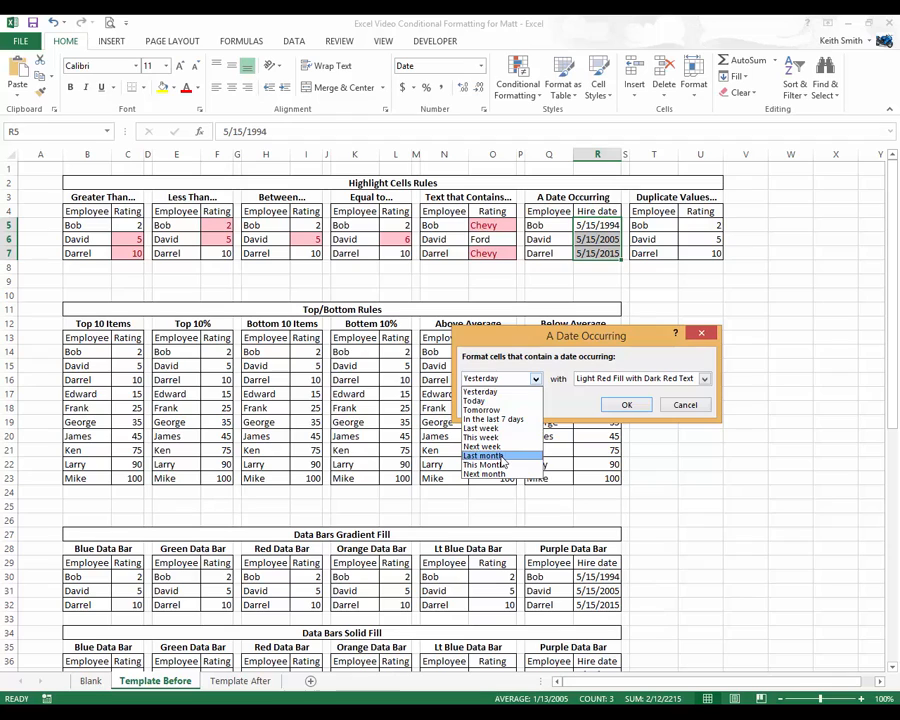
click(502, 456)
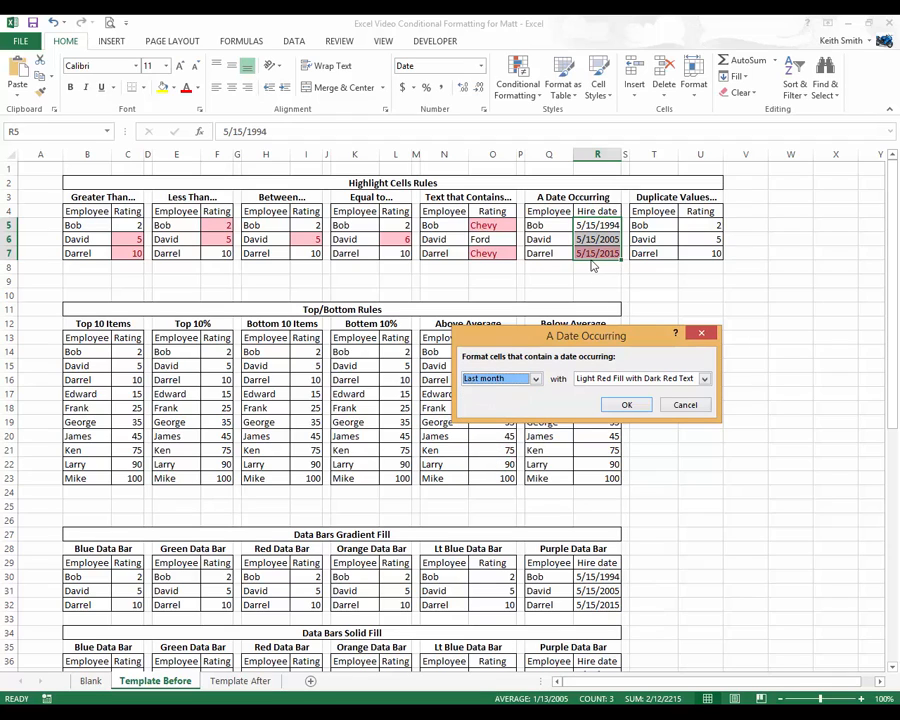
click(537, 379)
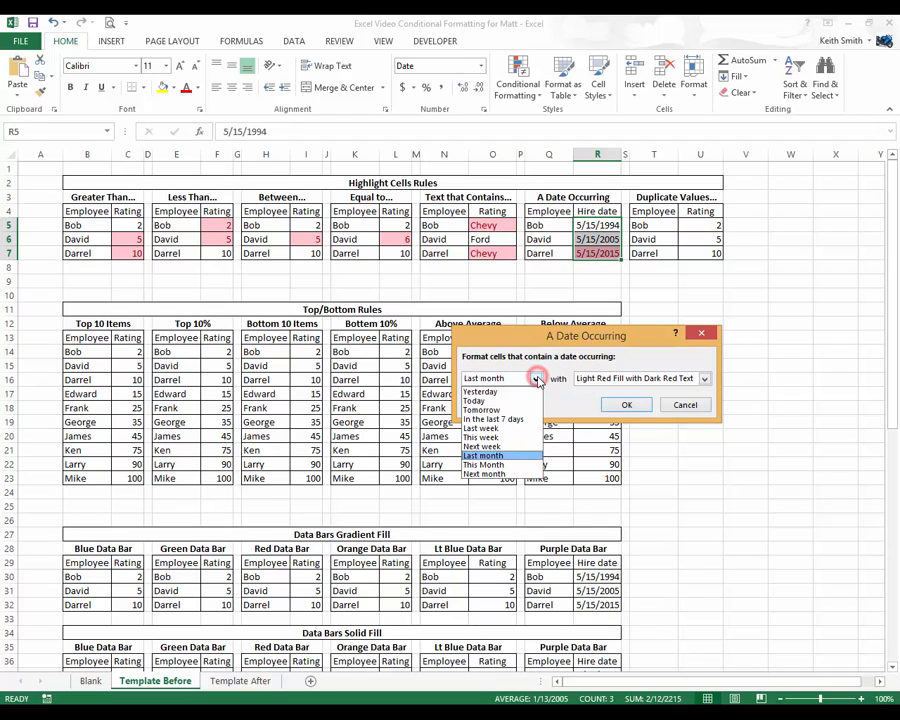
click(627, 407)
click(630, 405)
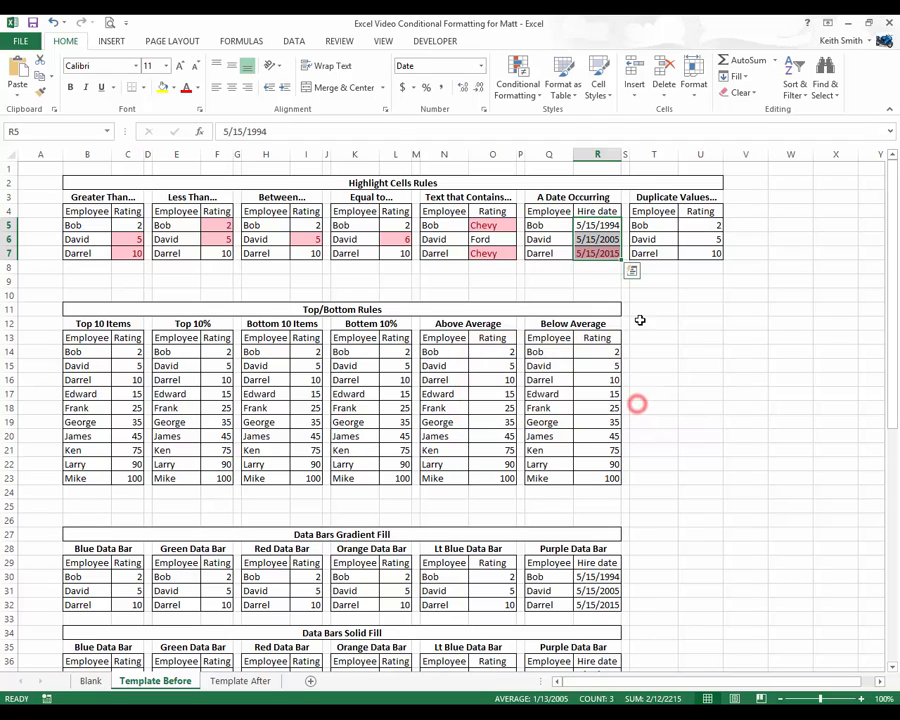
click(640, 296)
Highlight duplicate ratings in U5:U7 using Light Red Fill with Dark Red Text.
drag(690, 225, 690, 247)
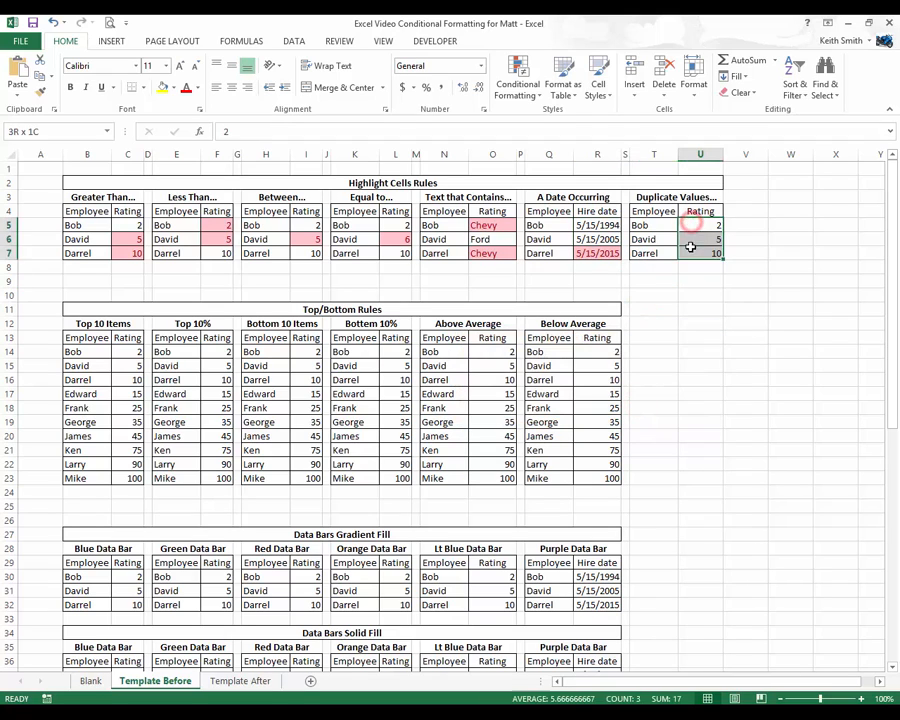
click(517, 86)
mouse_move(531, 122)
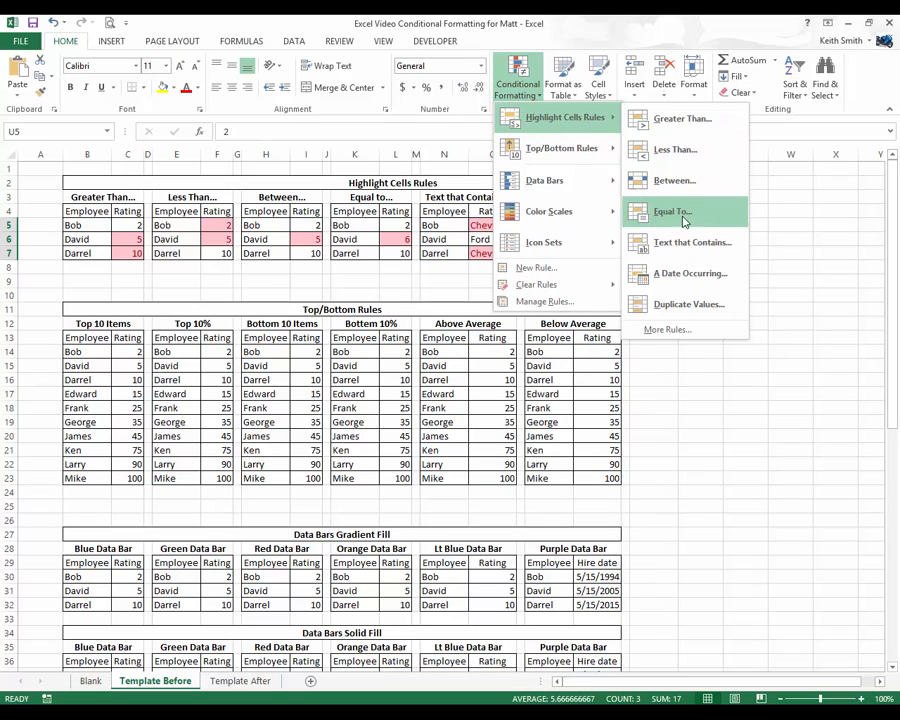
click(680, 304)
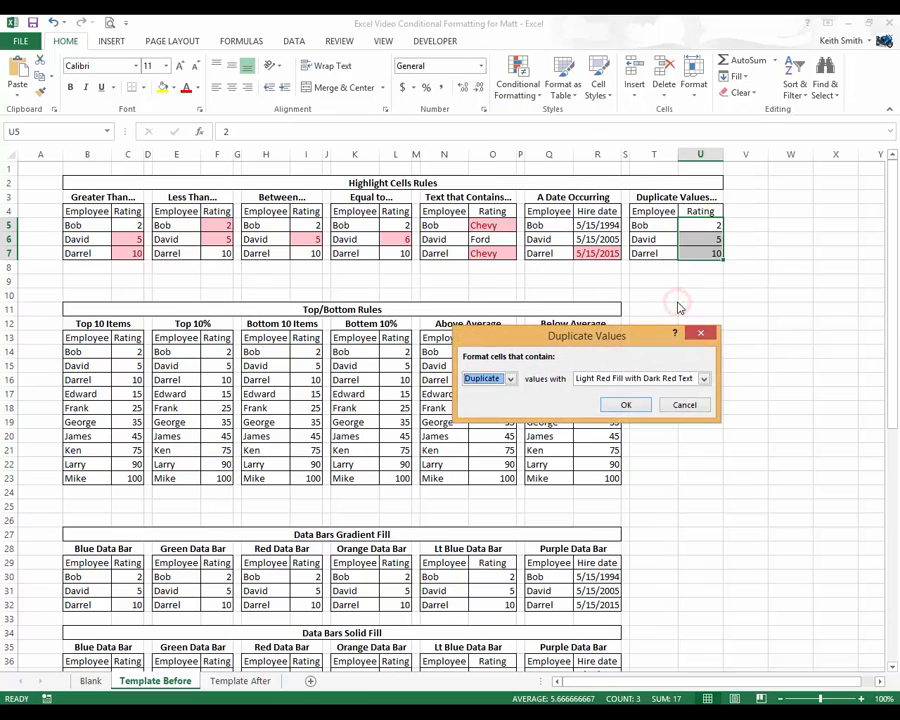
click(510, 381)
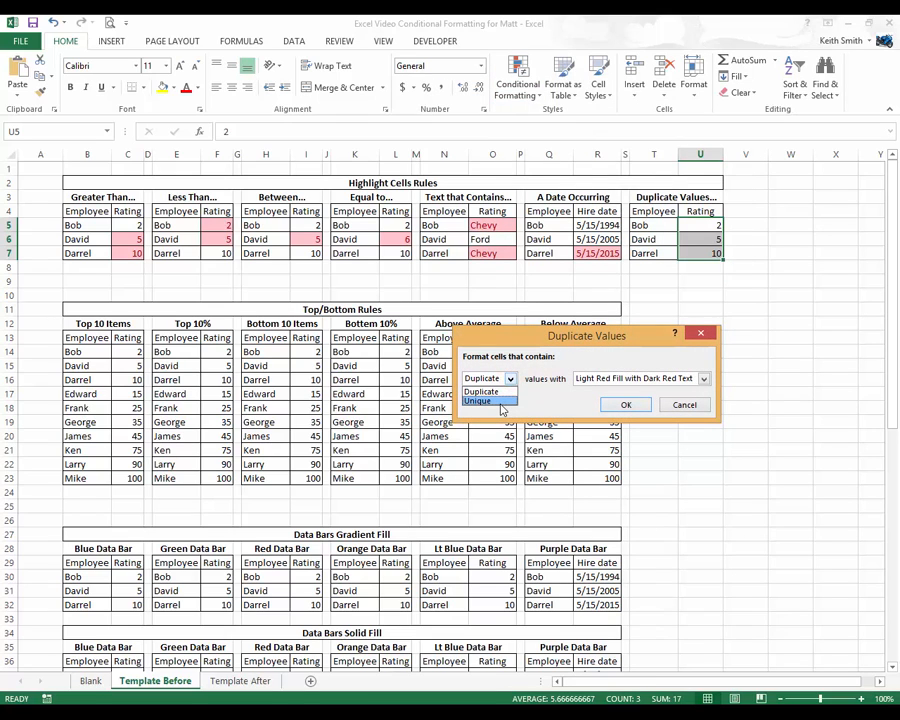
click(500, 391)
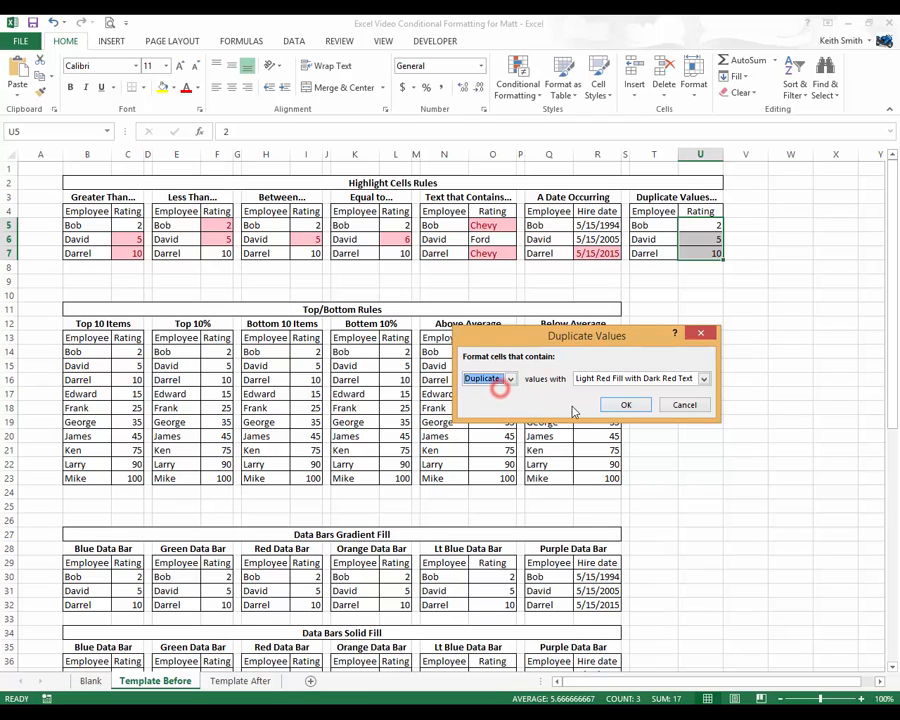
click(621, 405)
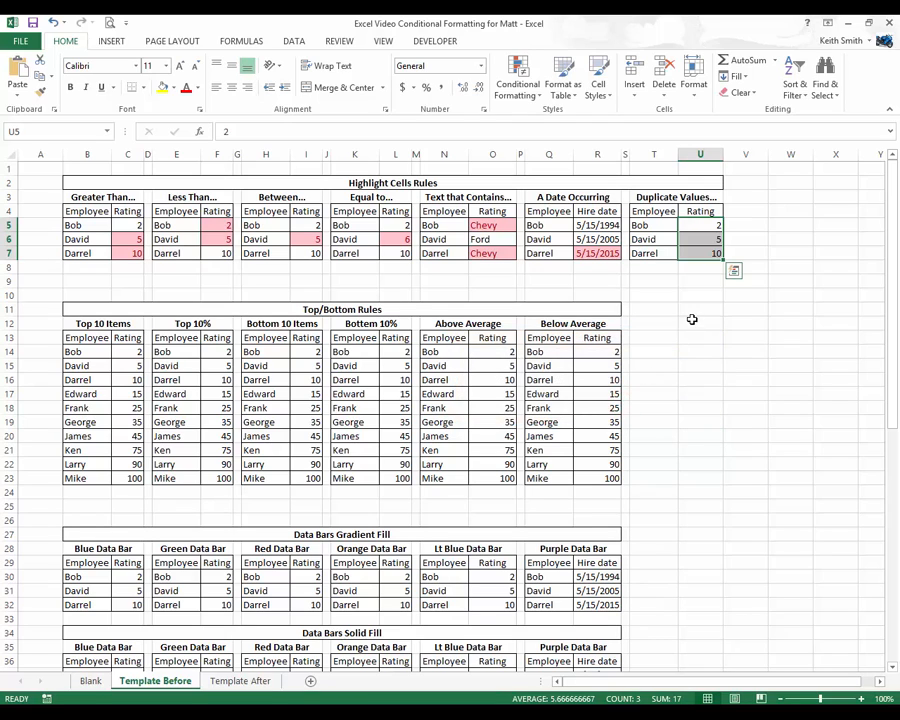
click(688, 320)
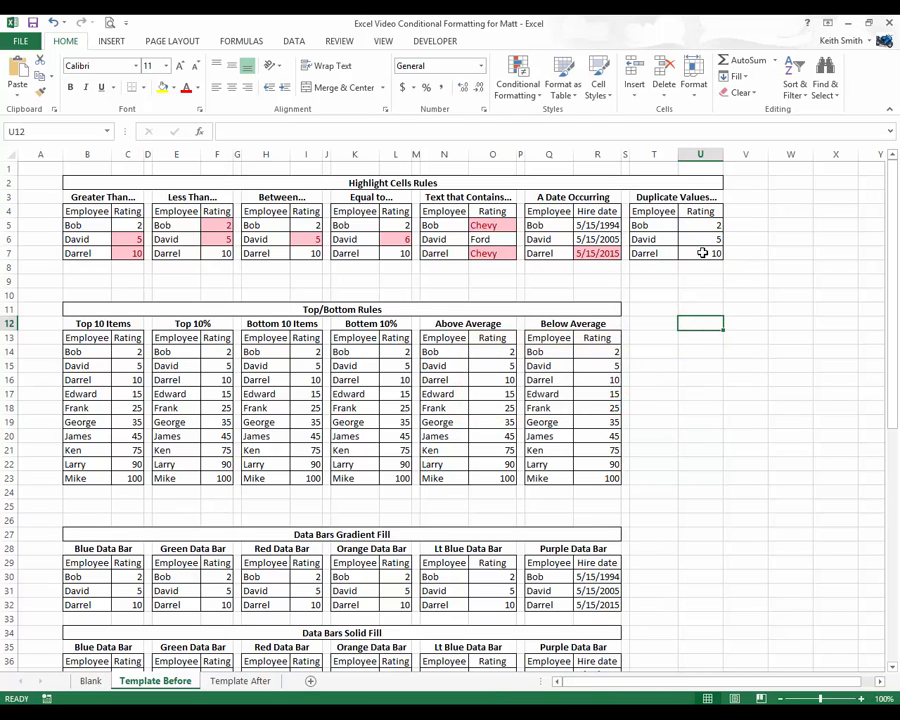
Test the duplicate rule by setting the rating in U5 to 5, and undo that change.
click(695, 226)
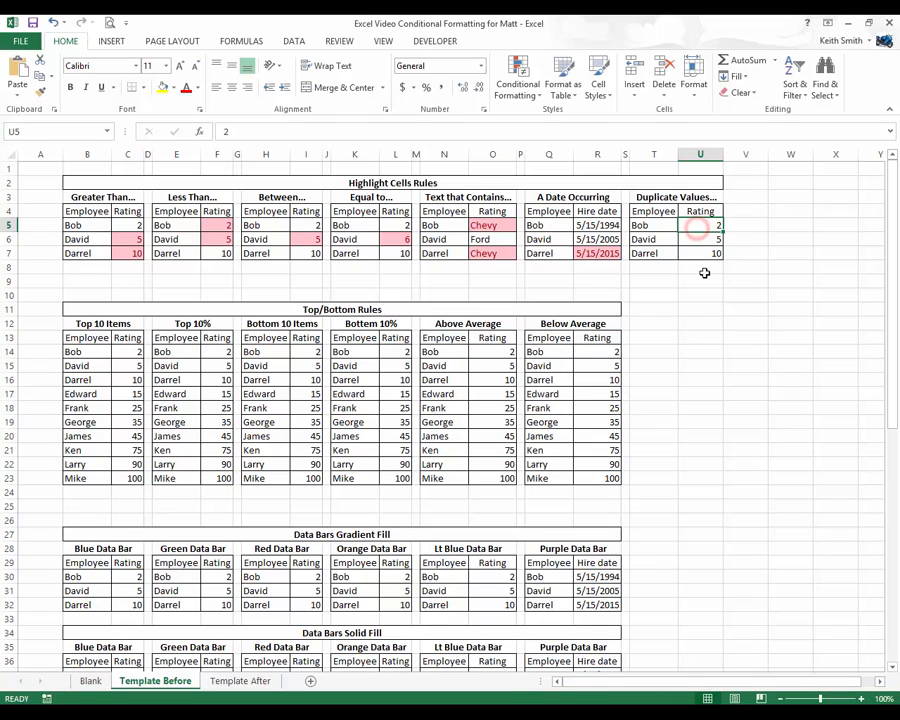
text(5)
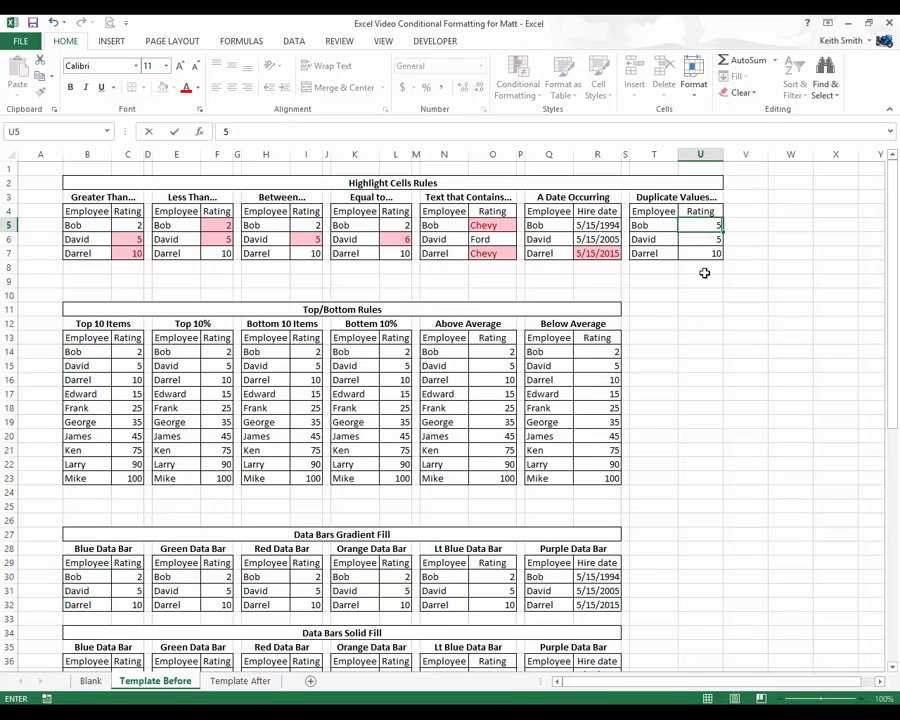
key(Return)
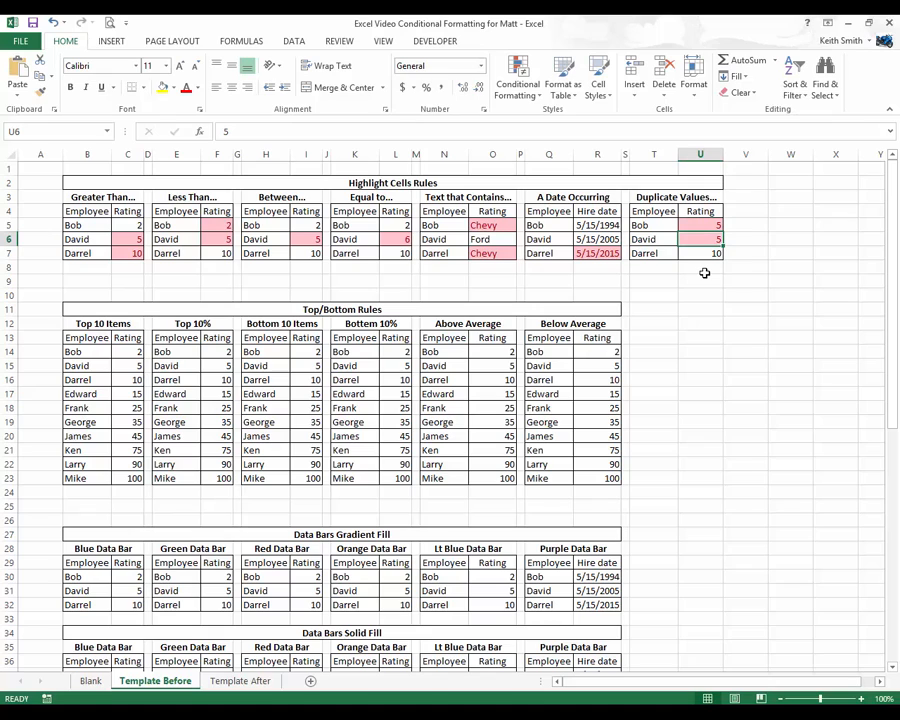
key(ctrl+z)
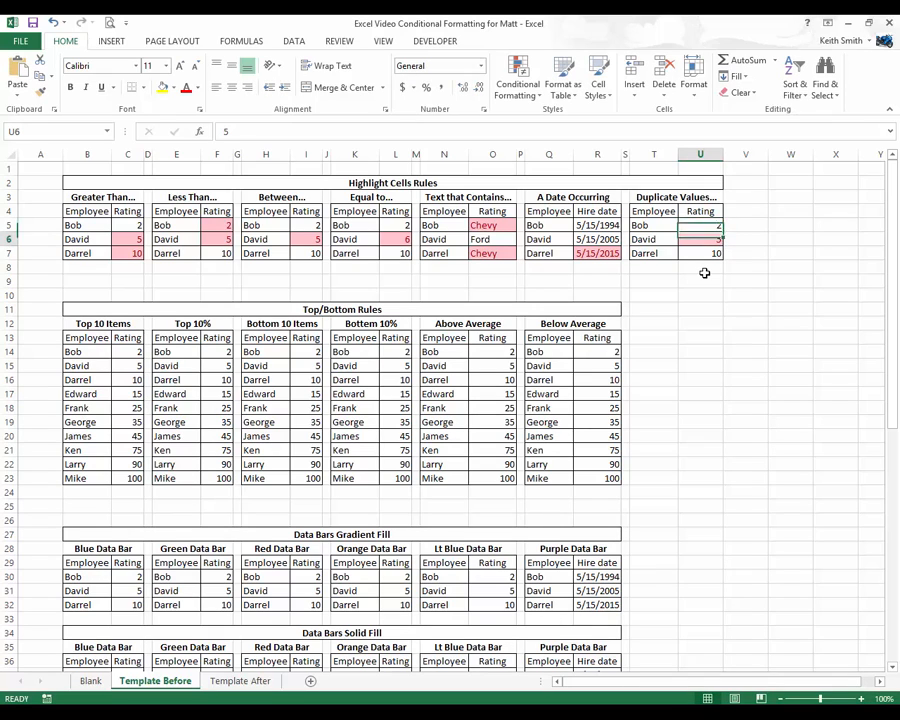
Change the rating in U7 of the Duplicate Values table to 2.
key(Down)
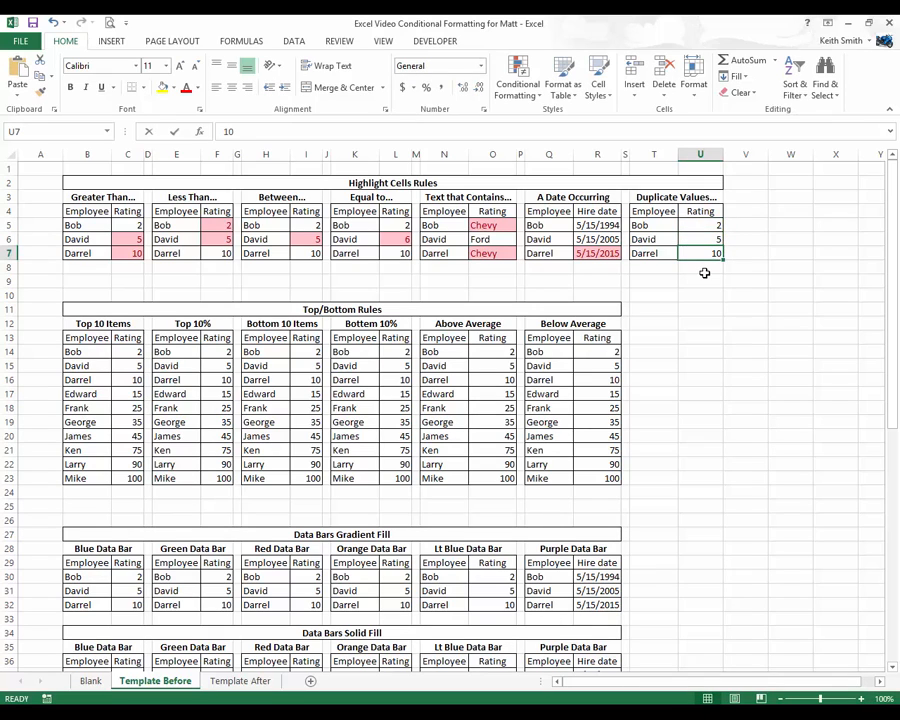
text(2)
key(Return)
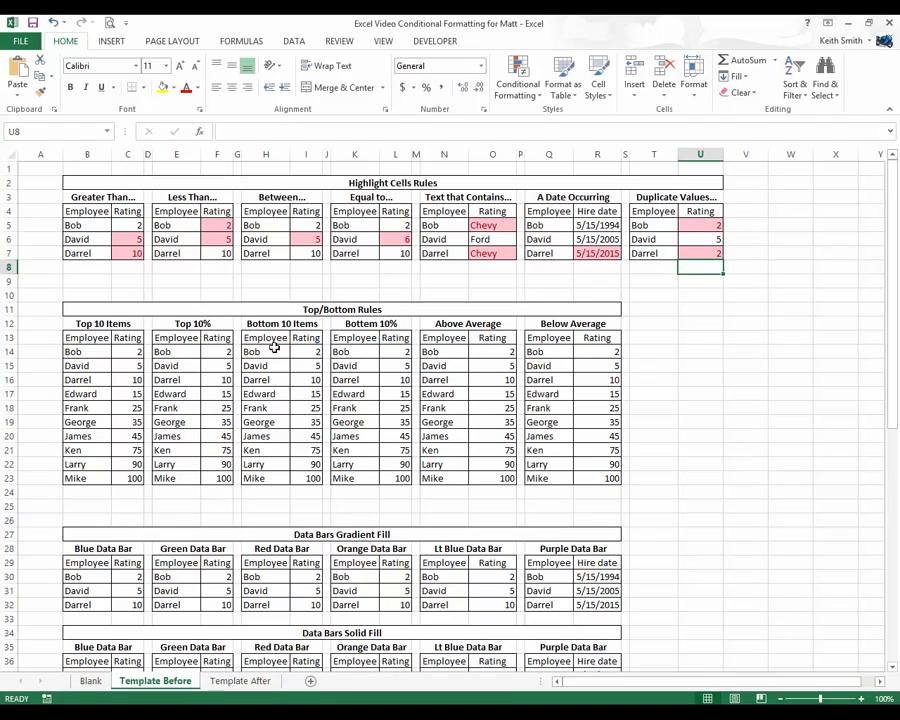
Highlight the top 5 ratings in C14:C23 with a Top 10 Items rule using Light Red Fill with Dark Red Text.
drag(125, 352, 130, 474)
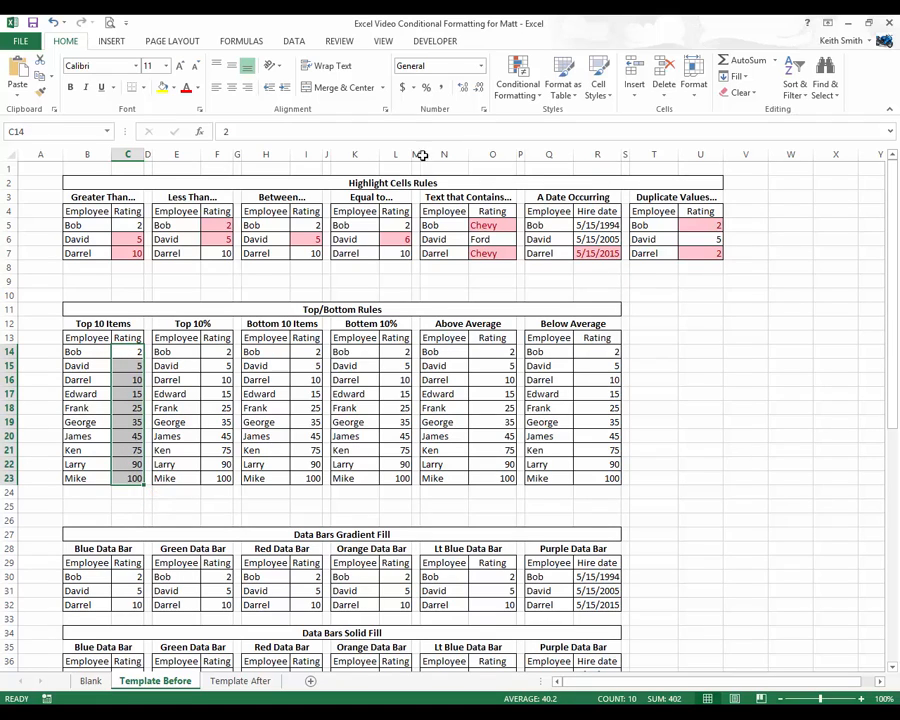
click(513, 92)
mouse_move(566, 155)
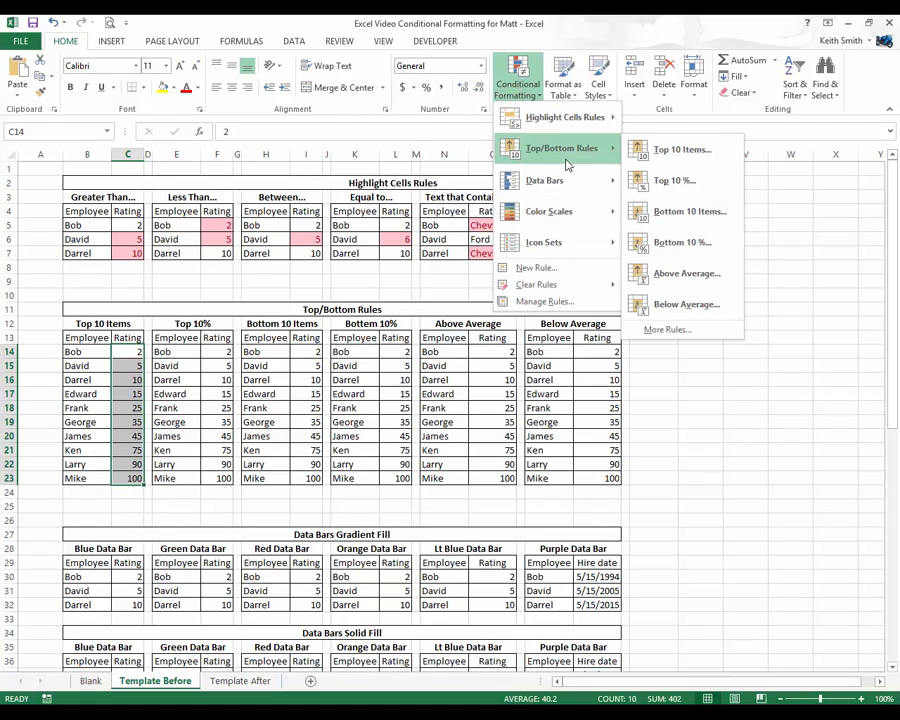
click(683, 149)
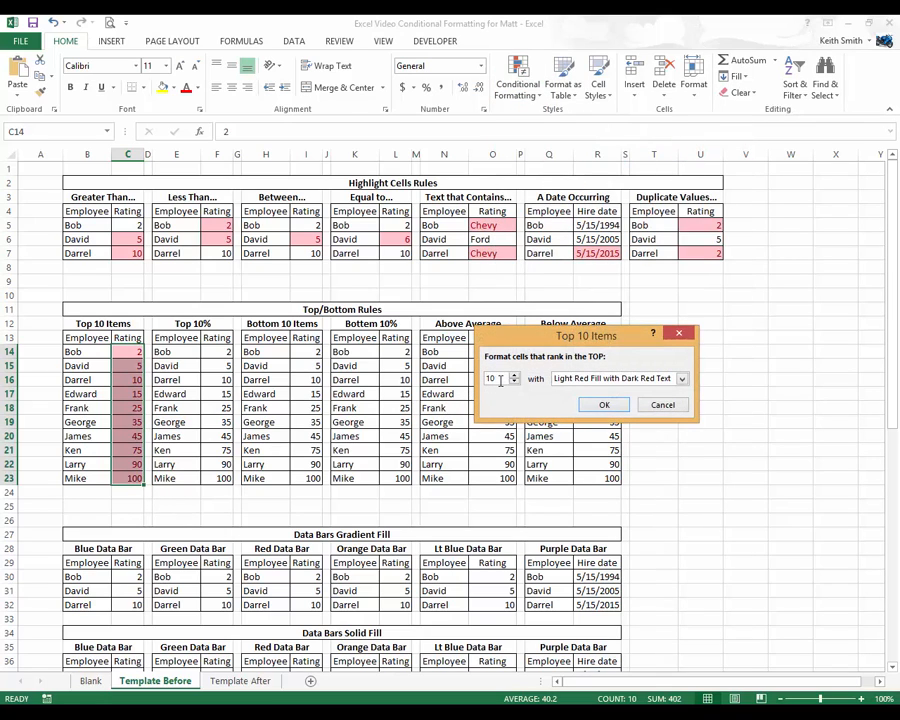
drag(498, 380, 472, 375)
text(5)
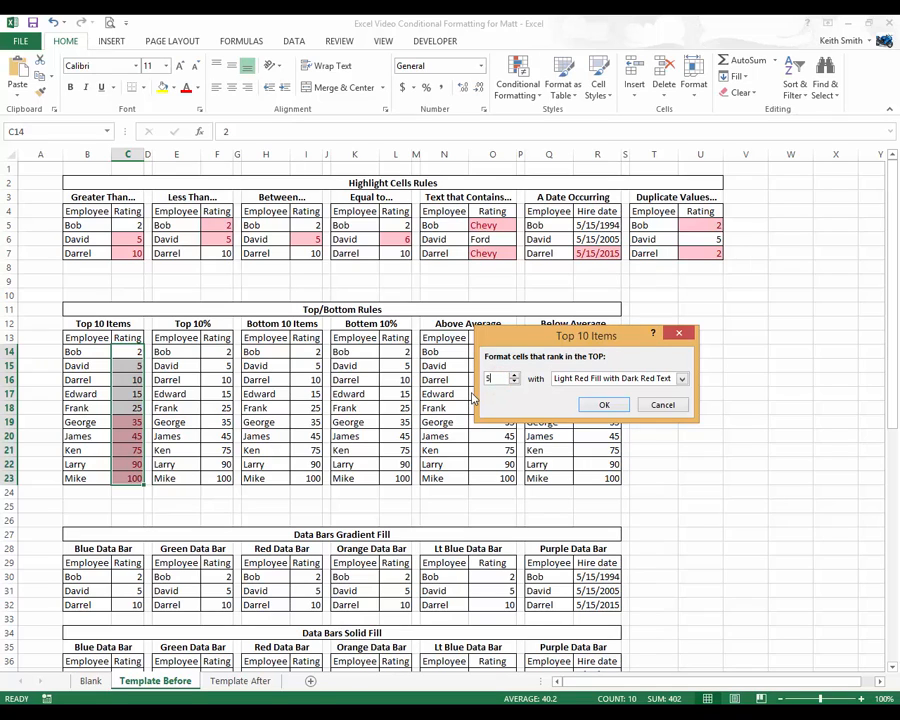
click(599, 405)
click(192, 435)
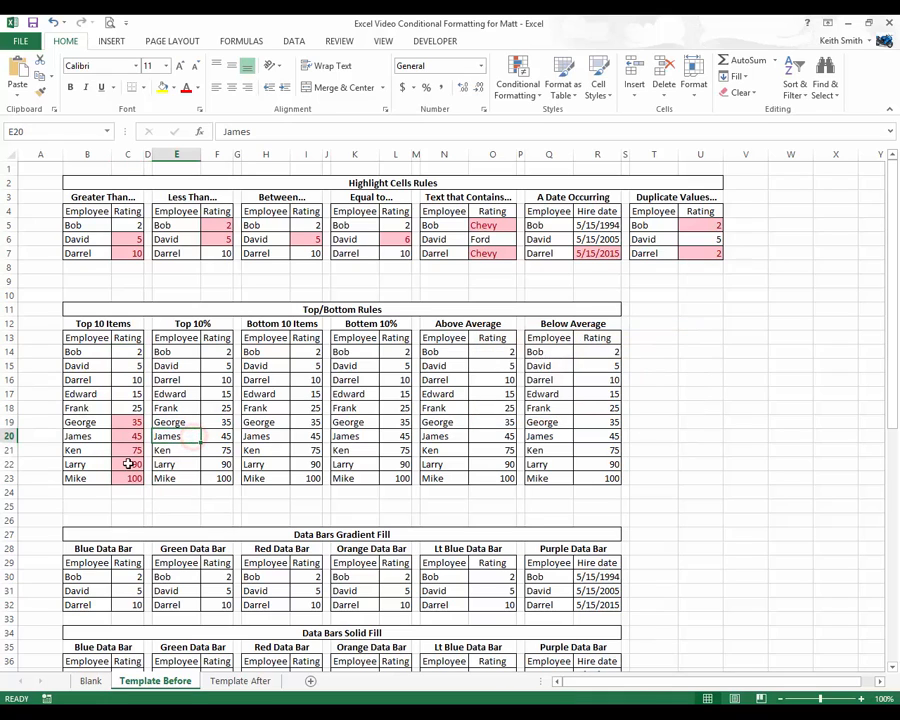
Highlight the top 20% of ratings in F14:F23 with a Top 10% rule using Light Red Fill with Dark Red Text.
drag(218, 352, 224, 478)
click(517, 80)
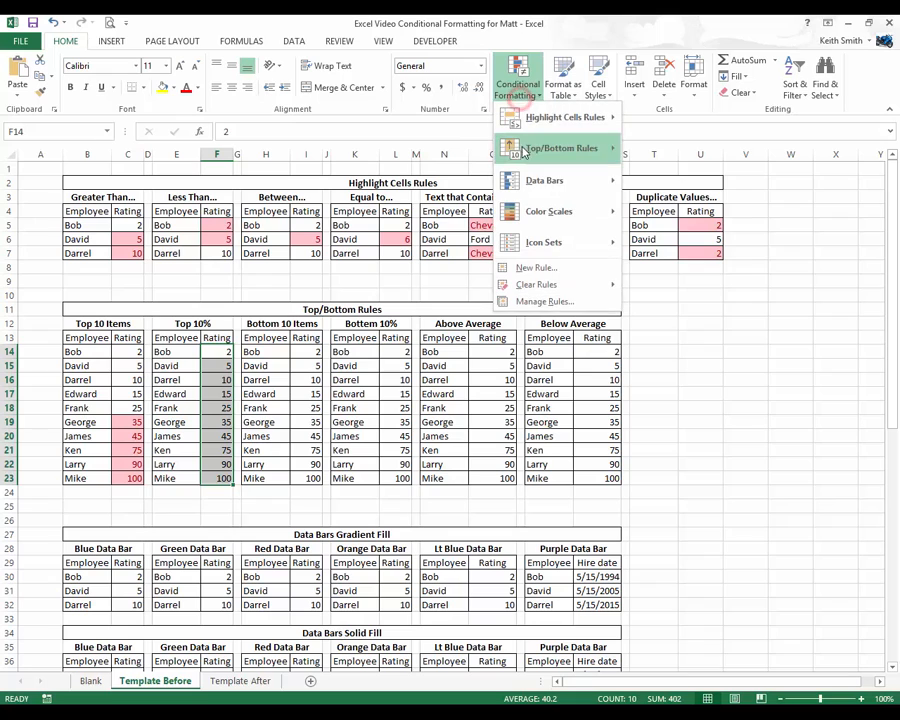
mouse_move(590, 148)
click(652, 184)
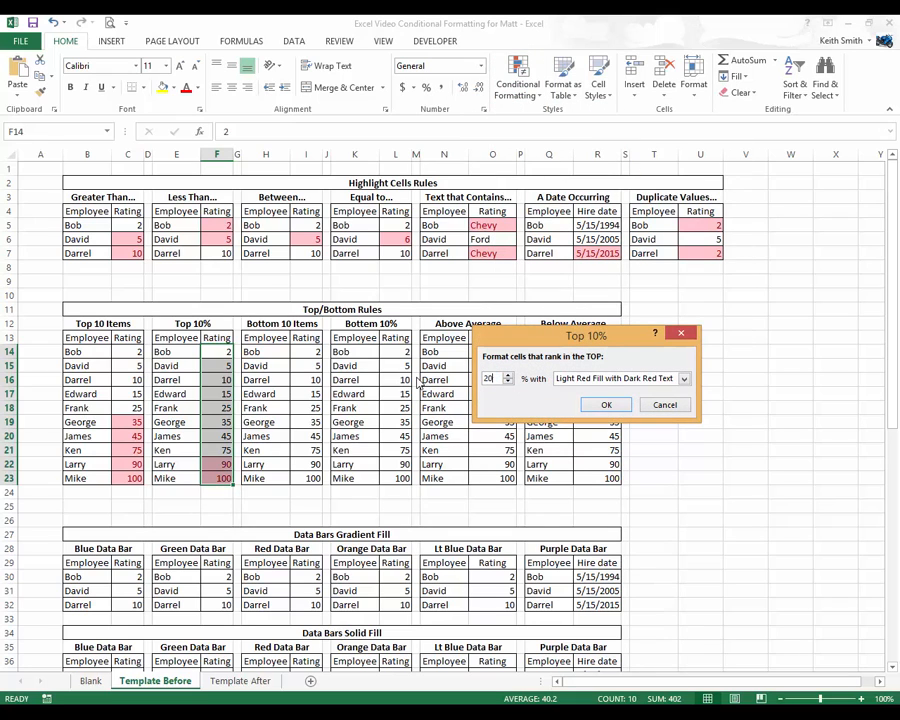
click(583, 404)
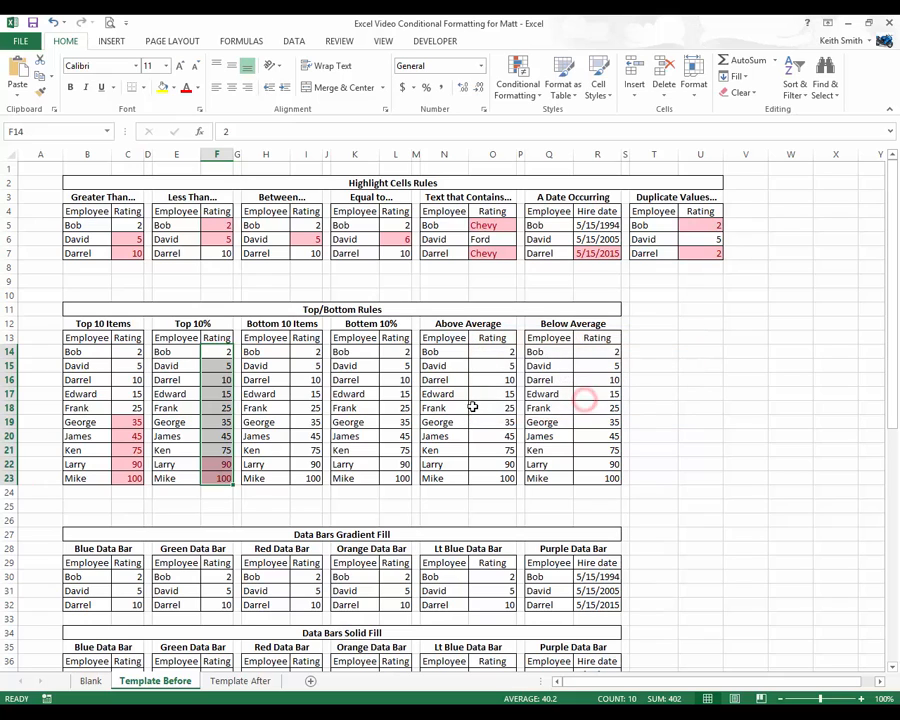
click(324, 394)
Highlight the bottom 4 ratings in I14:I23 with a Bottom 10 Items rule using Light Red Fill with Dark Red Text.
drag(301, 351, 308, 479)
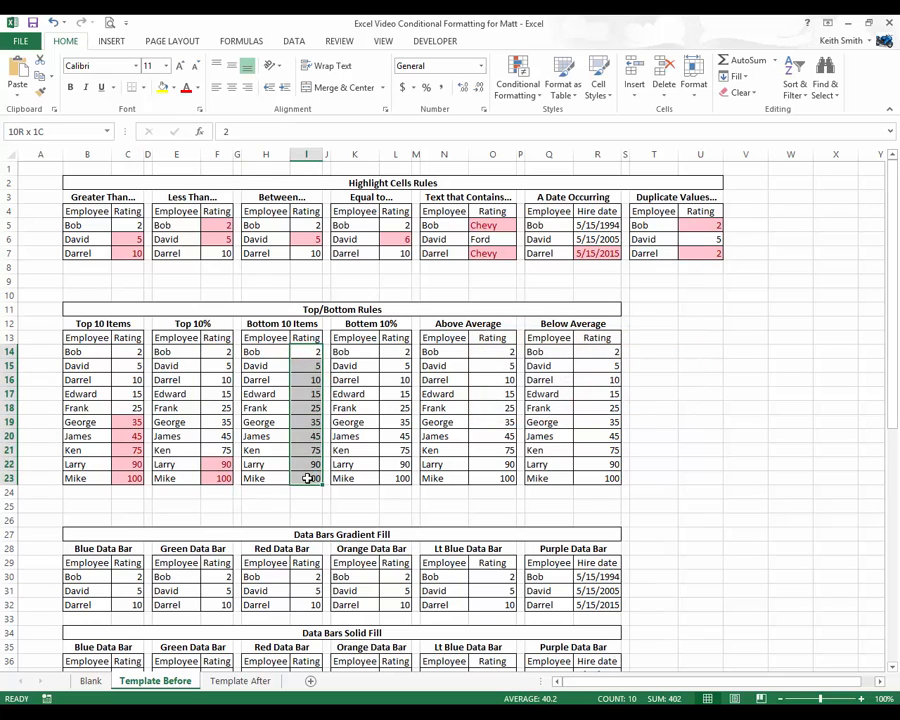
click(518, 88)
mouse_move(540, 148)
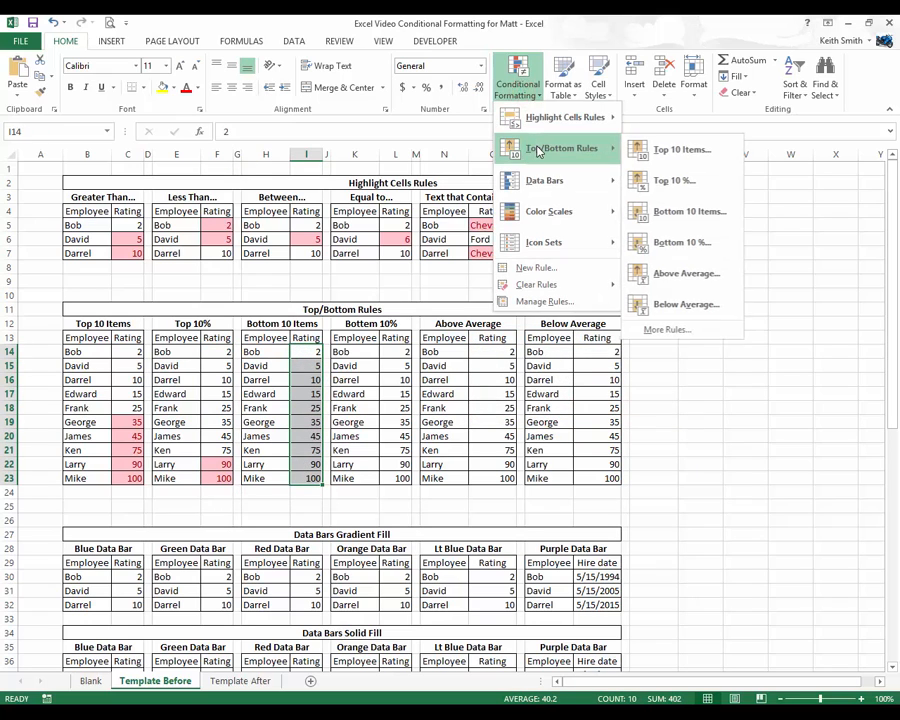
click(688, 211)
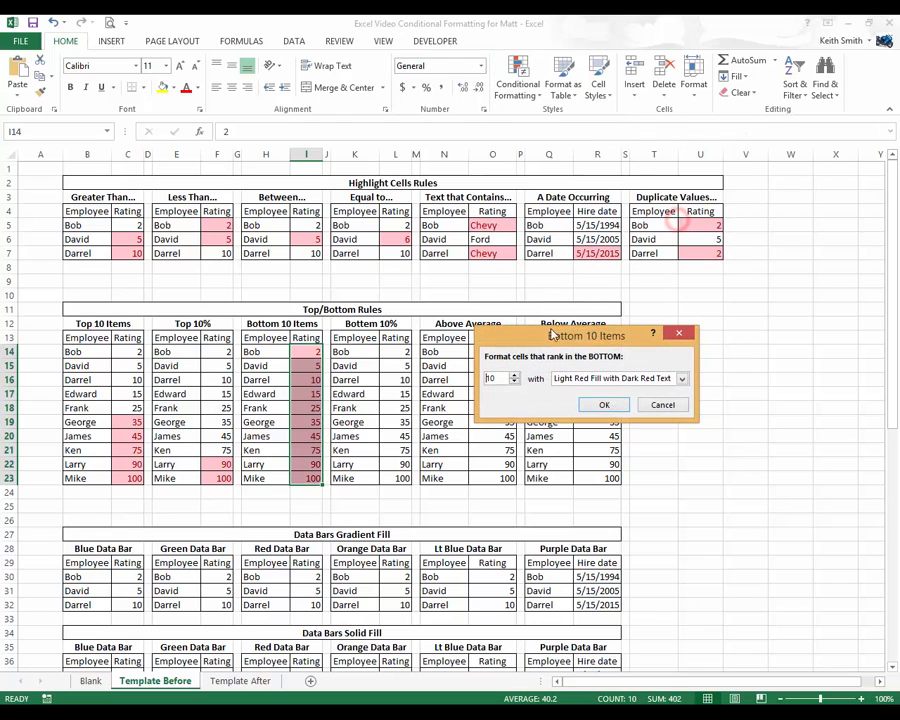
double_click(496, 378)
text(4)
click(590, 408)
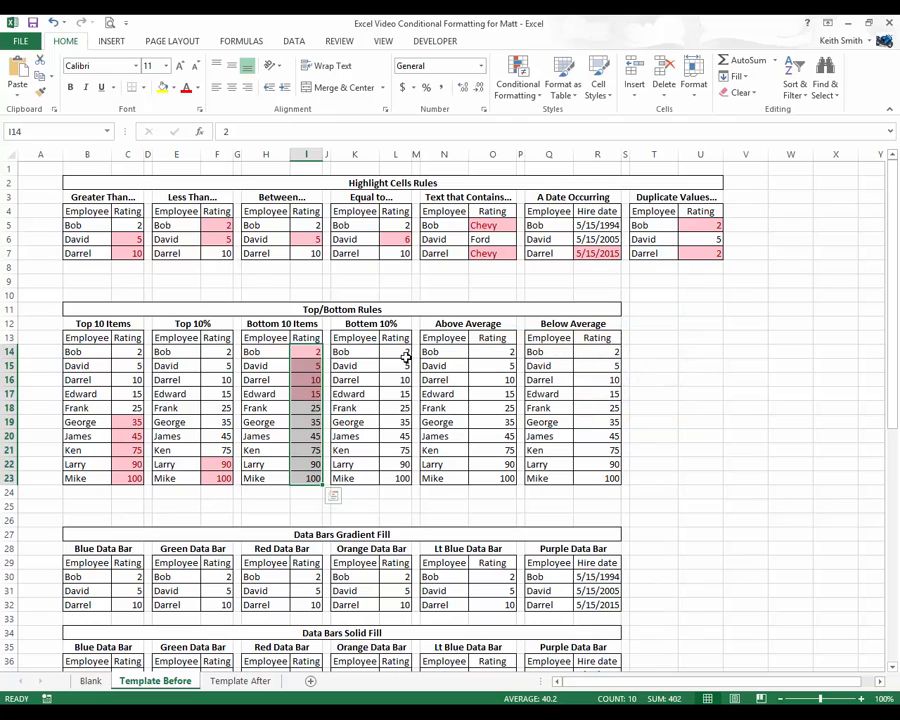
Highlight the bottom 30% of ratings in L14:L23 with a Bottom 10% rule using Light Red Fill with Dark Red Text.
drag(402, 353, 395, 479)
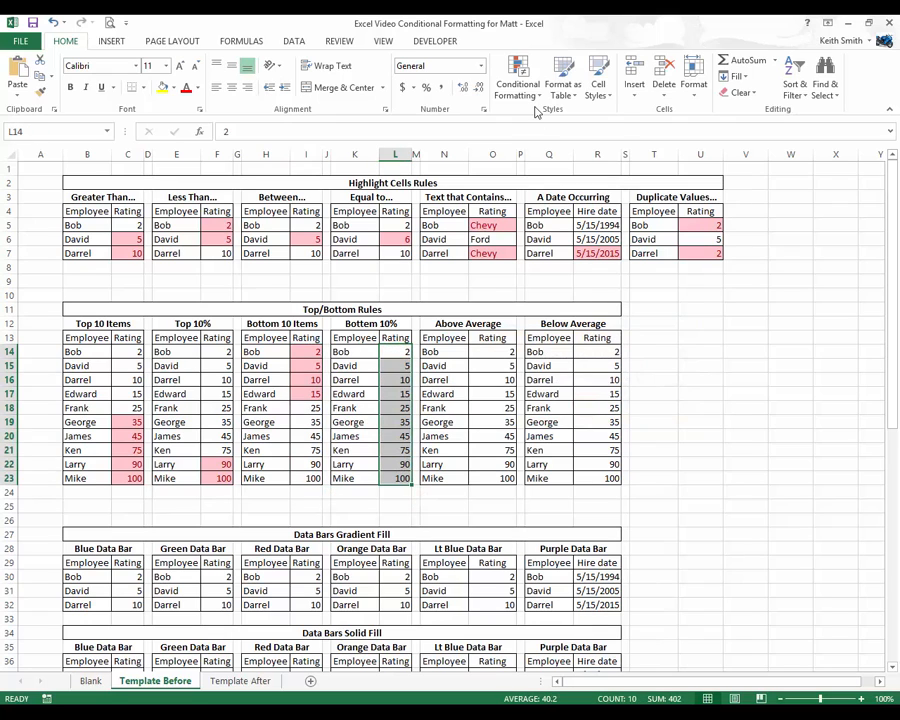
click(517, 80)
mouse_move(560, 148)
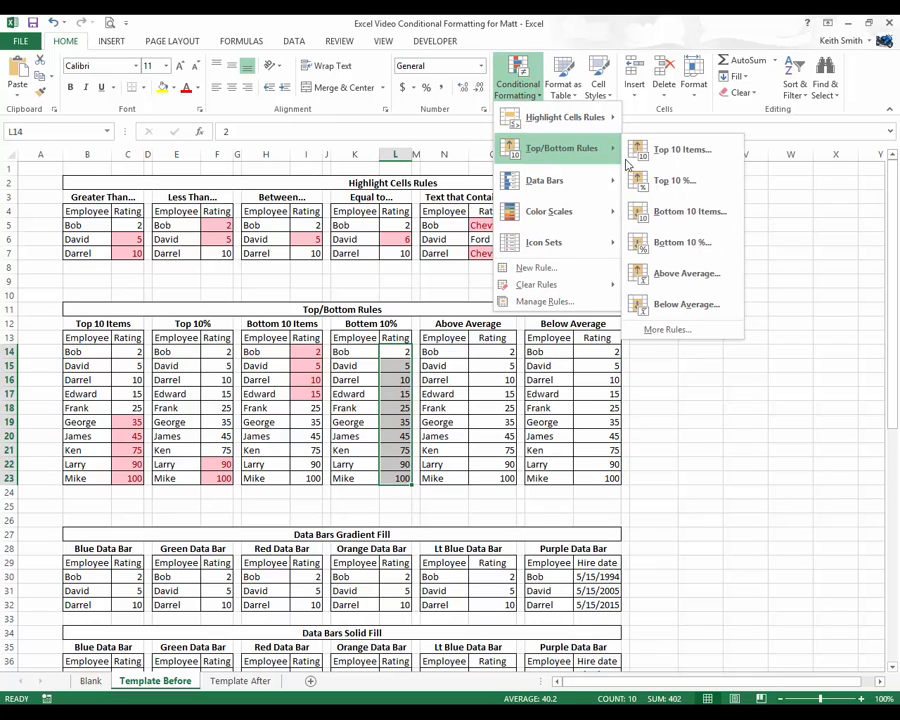
click(677, 246)
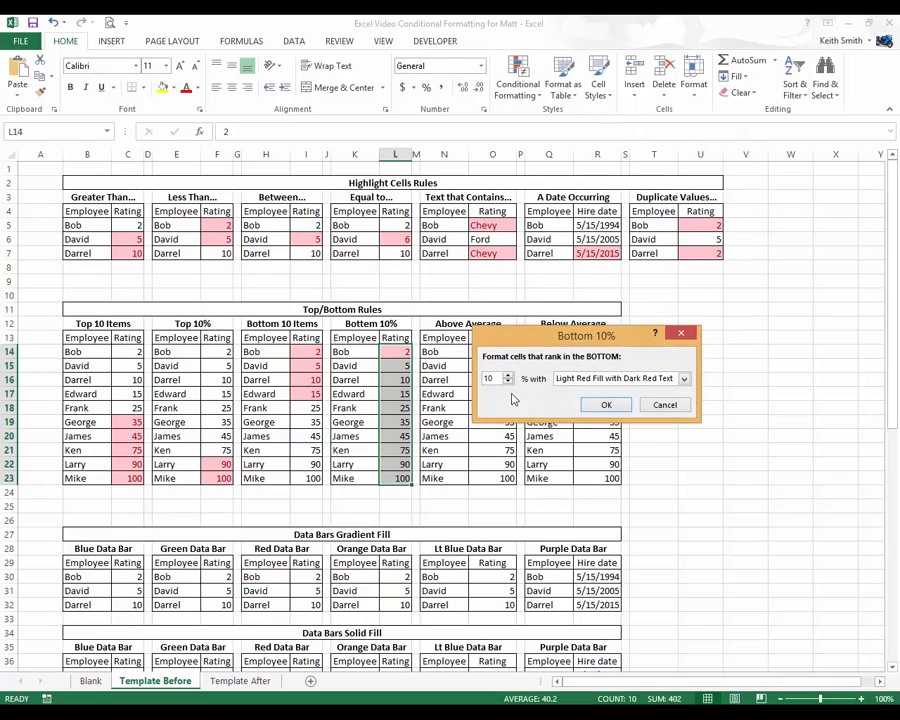
double_click(490, 378)
text(30)
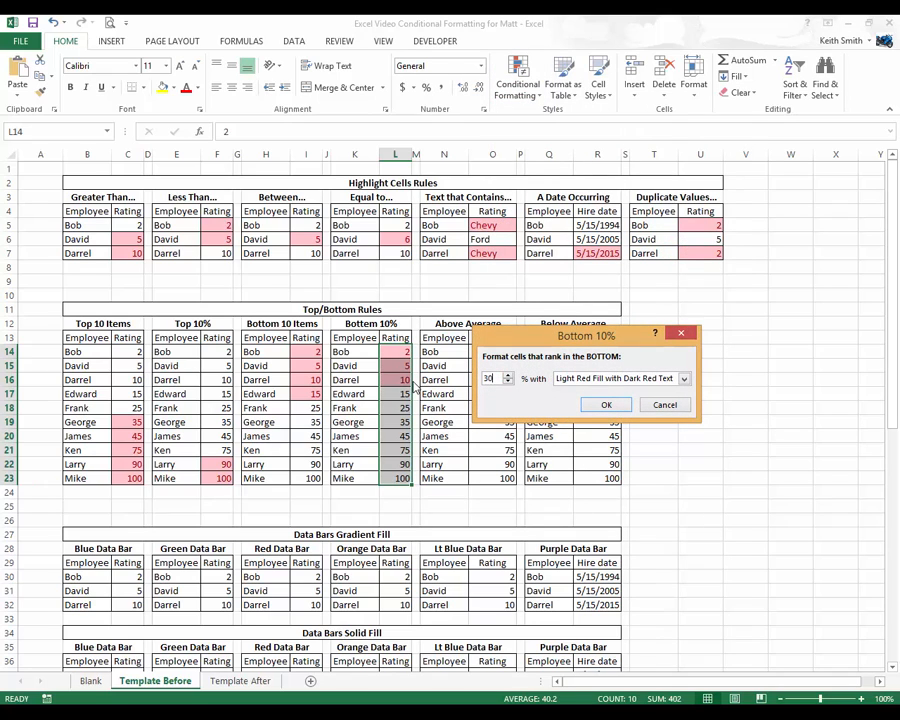
click(593, 404)
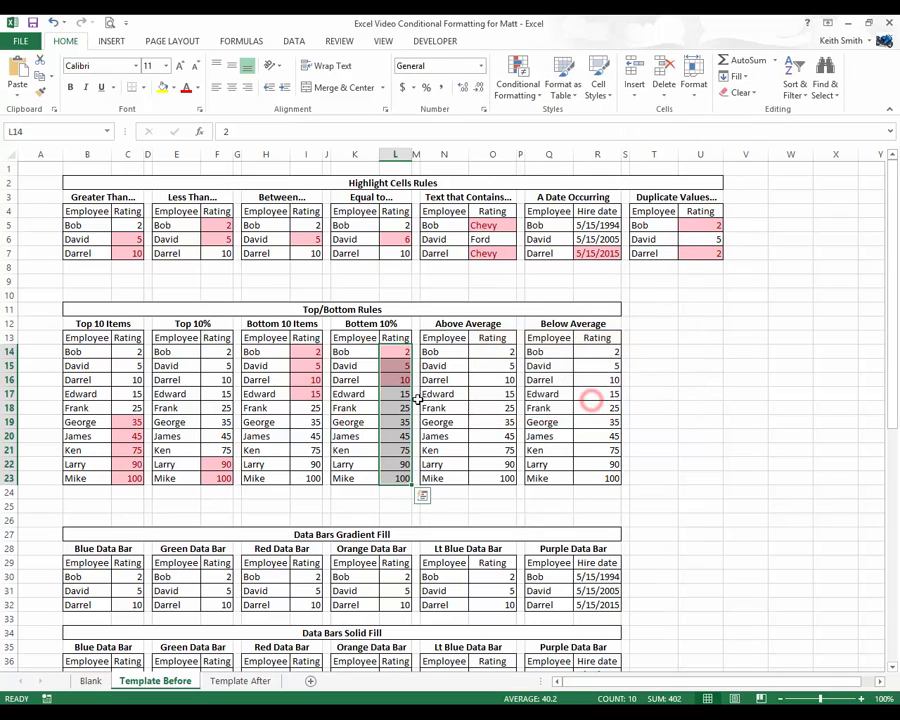
click(396, 405)
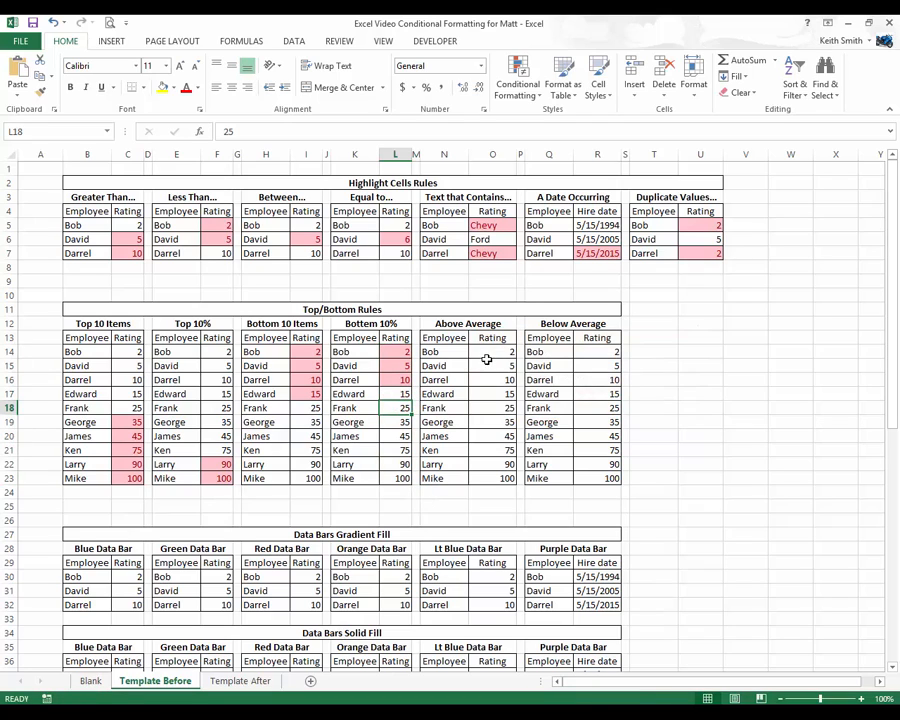
Highlight the above-average ratings in O14:O23 using Green Fill with Dark Green Text.
drag(487, 350, 507, 477)
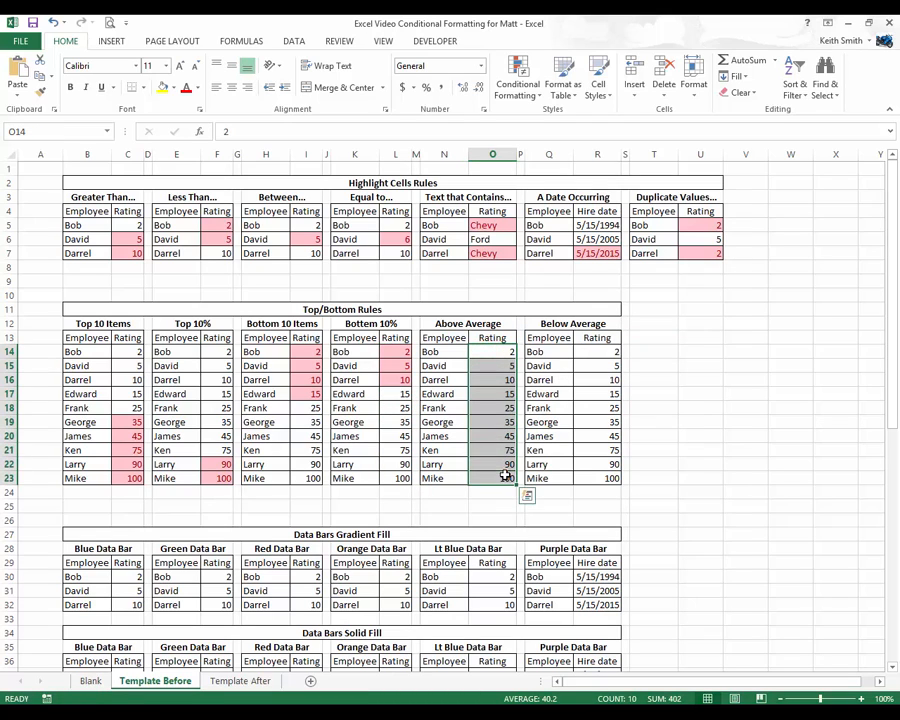
click(517, 85)
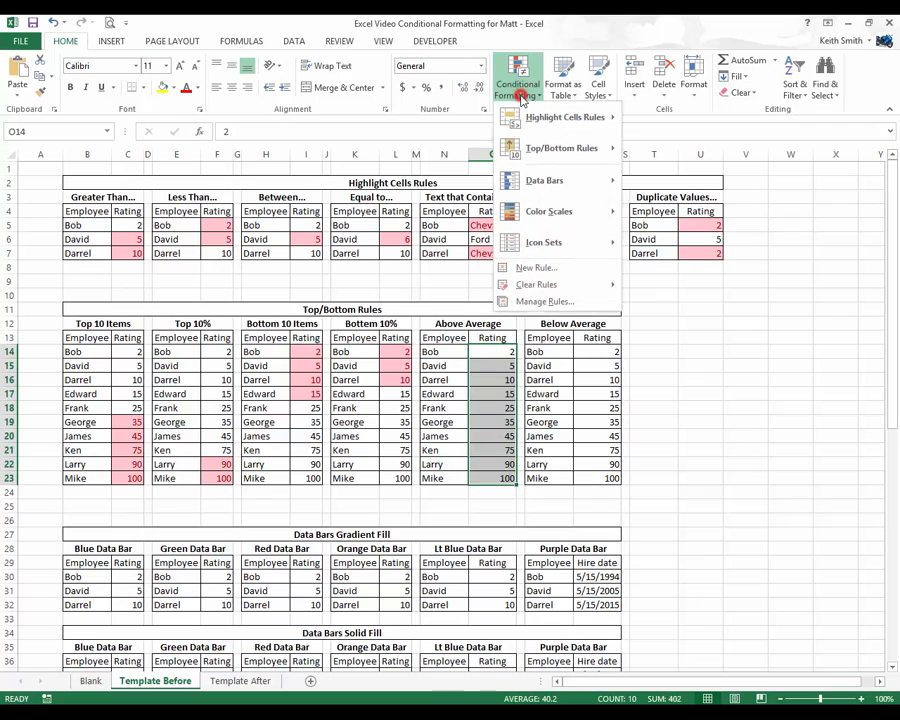
mouse_move(527, 148)
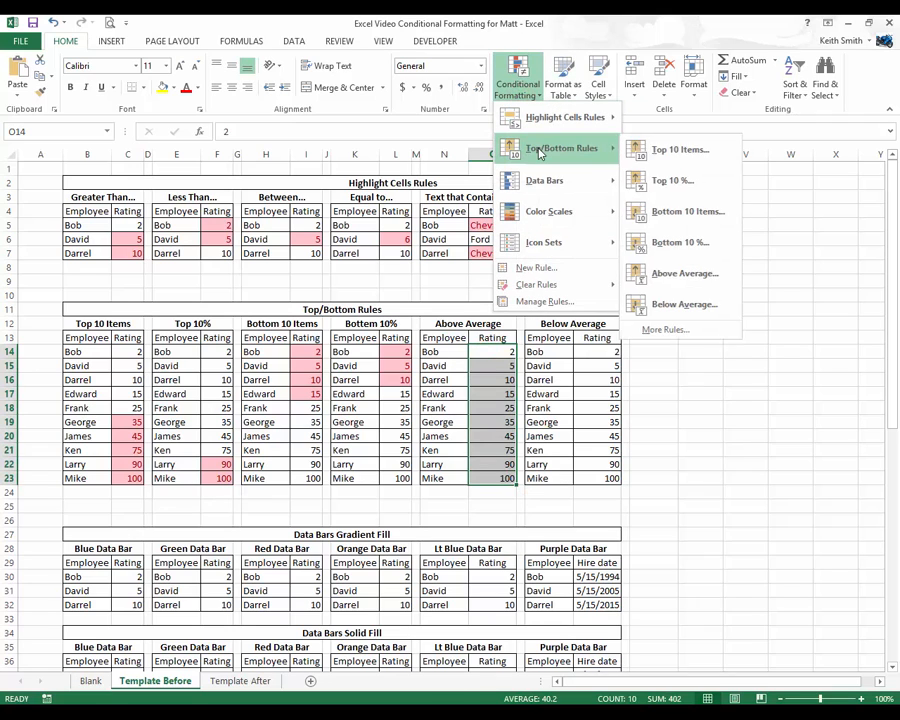
click(660, 273)
drag(609, 332, 624, 283)
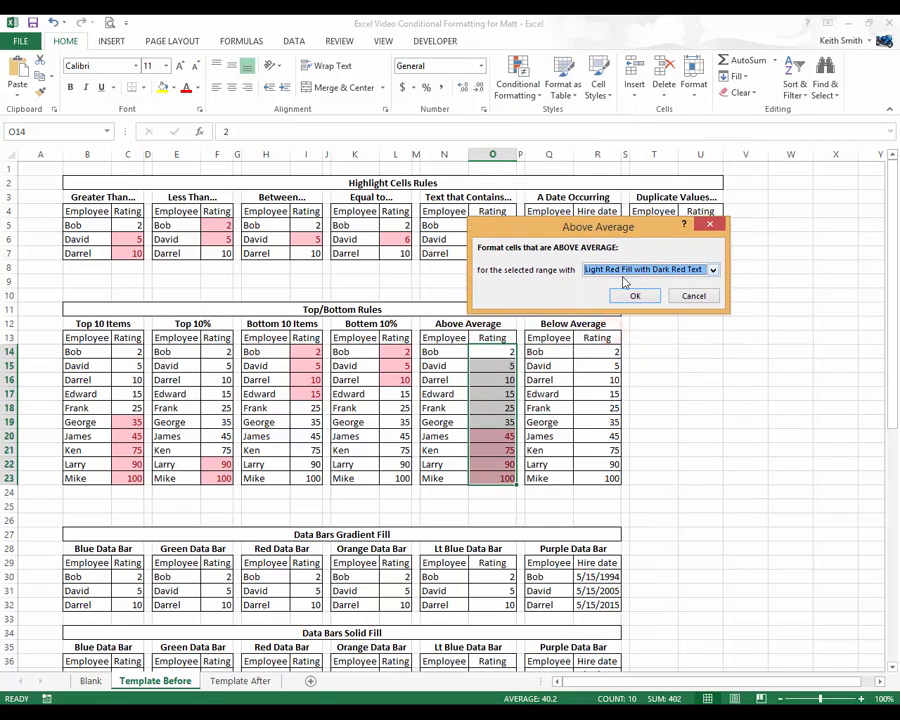
click(712, 272)
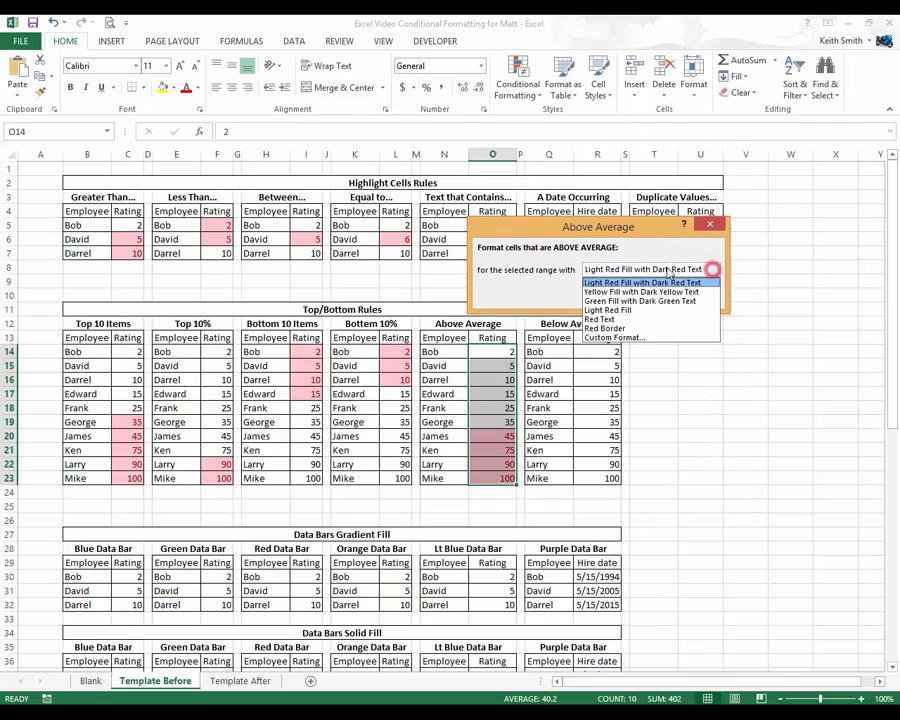
click(638, 300)
click(634, 296)
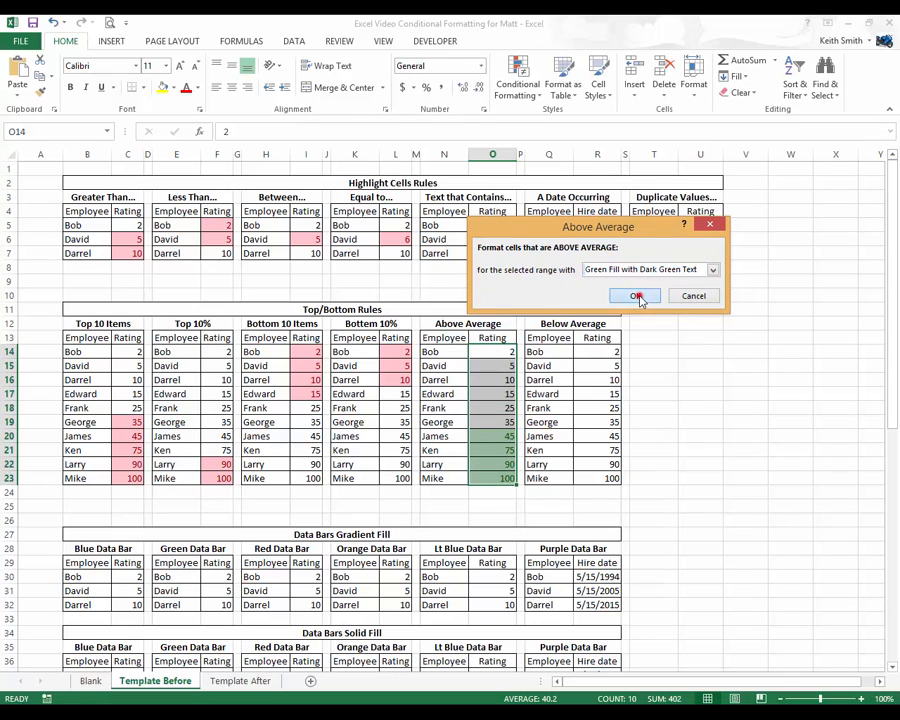
click(540, 380)
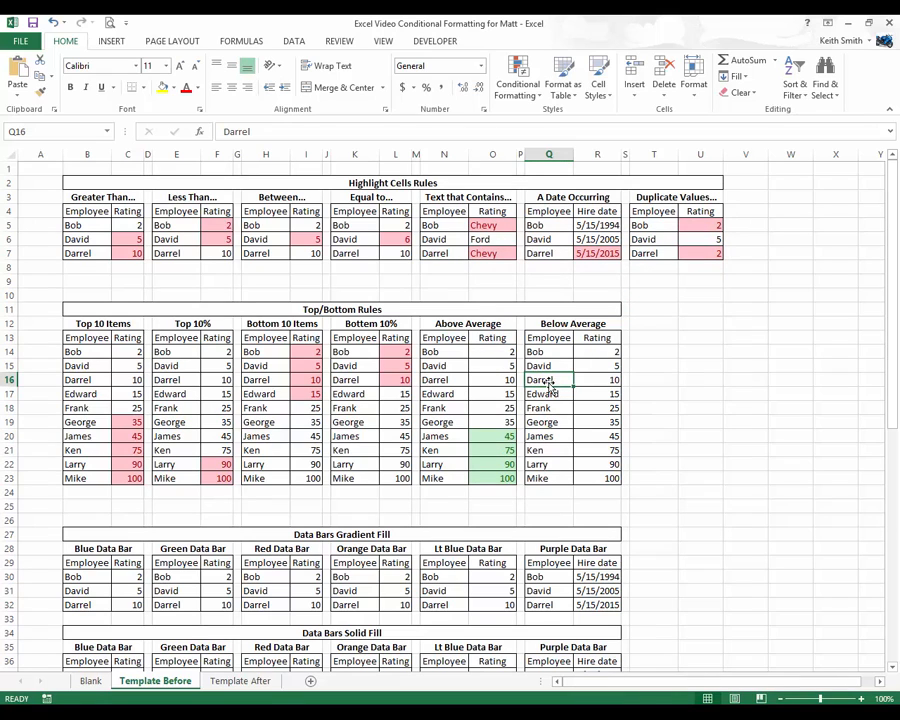
Highlight the below-average ratings in R14:R23 using Yellow Fill with Dark Yellow Text.
drag(595, 352, 605, 474)
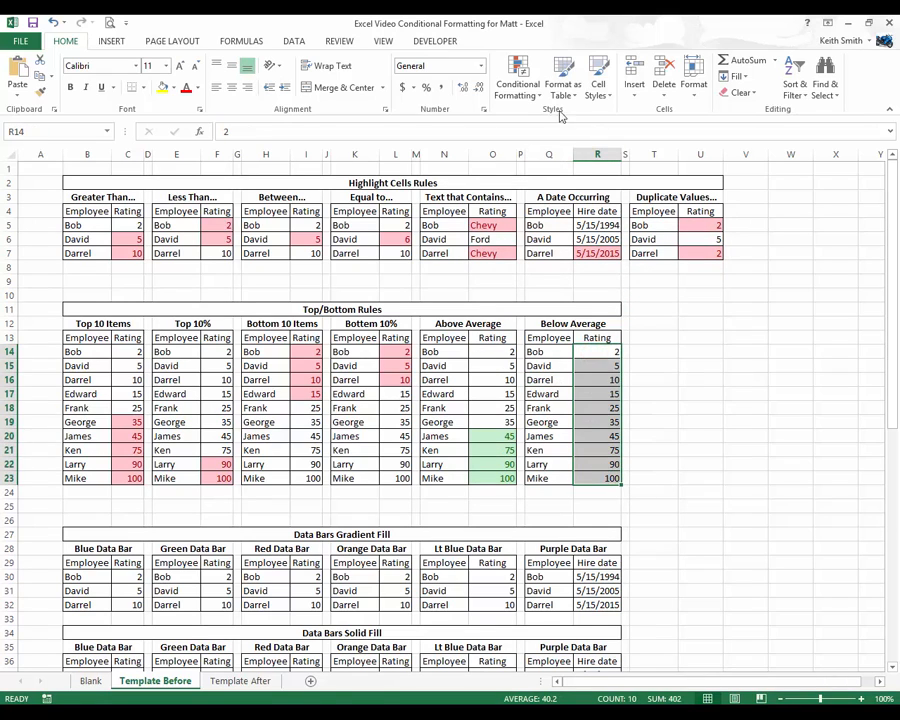
click(522, 90)
mouse_move(540, 148)
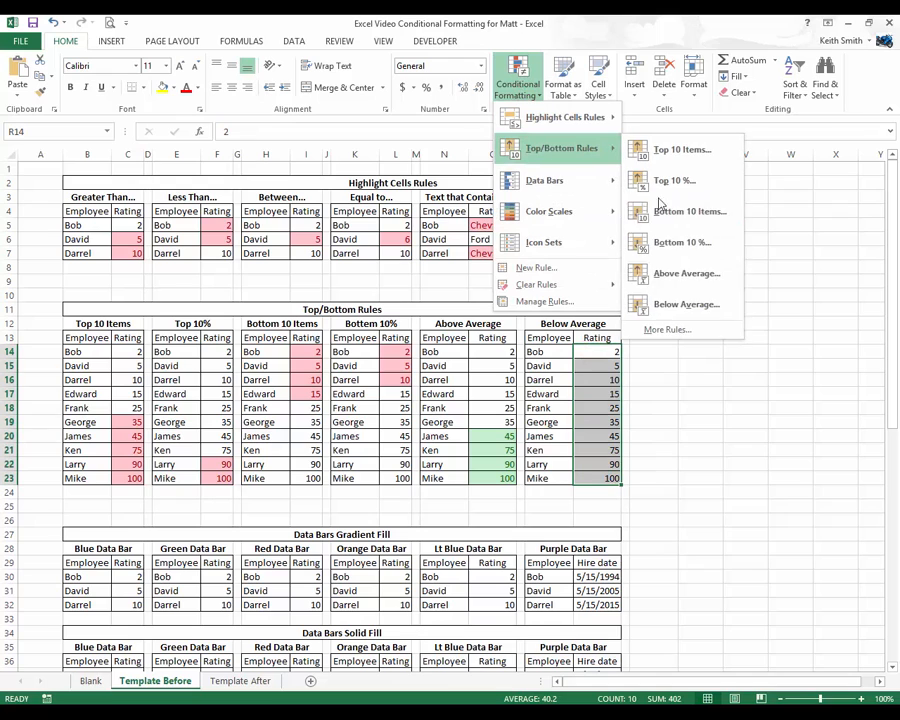
click(667, 305)
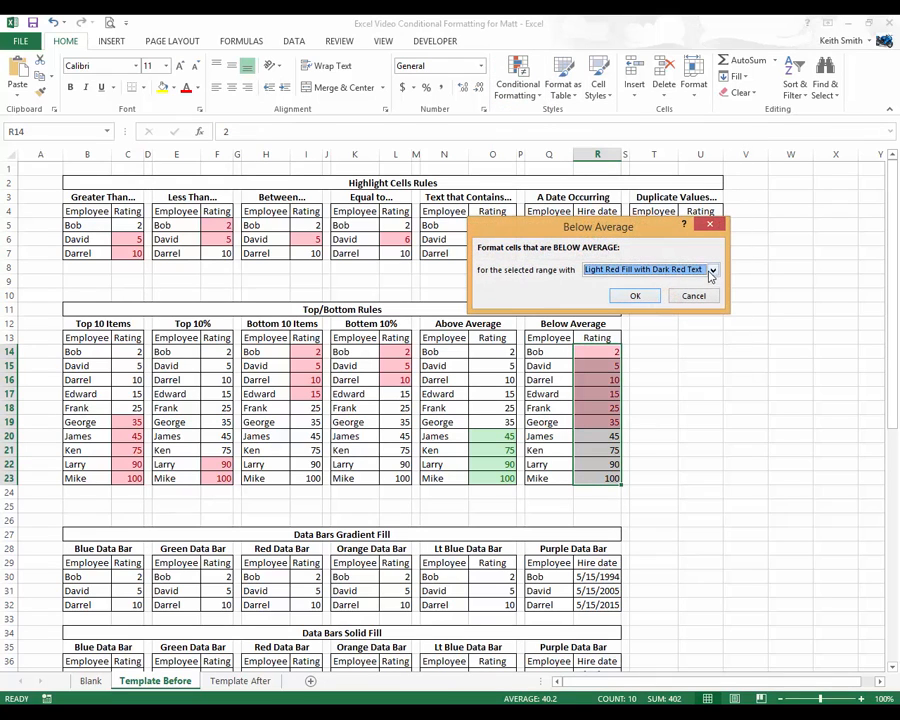
click(712, 270)
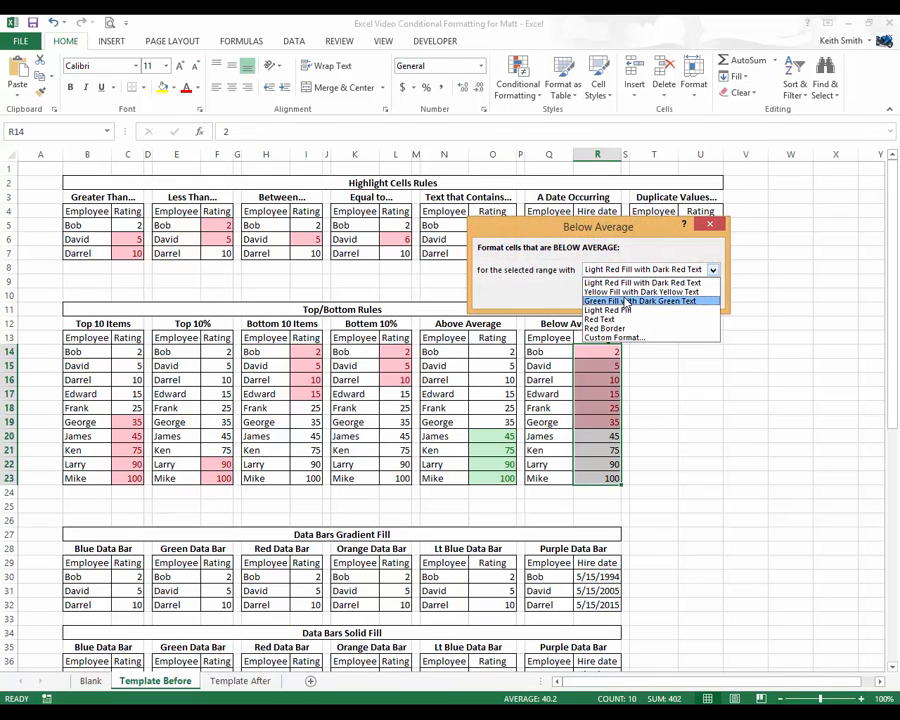
click(628, 292)
click(629, 294)
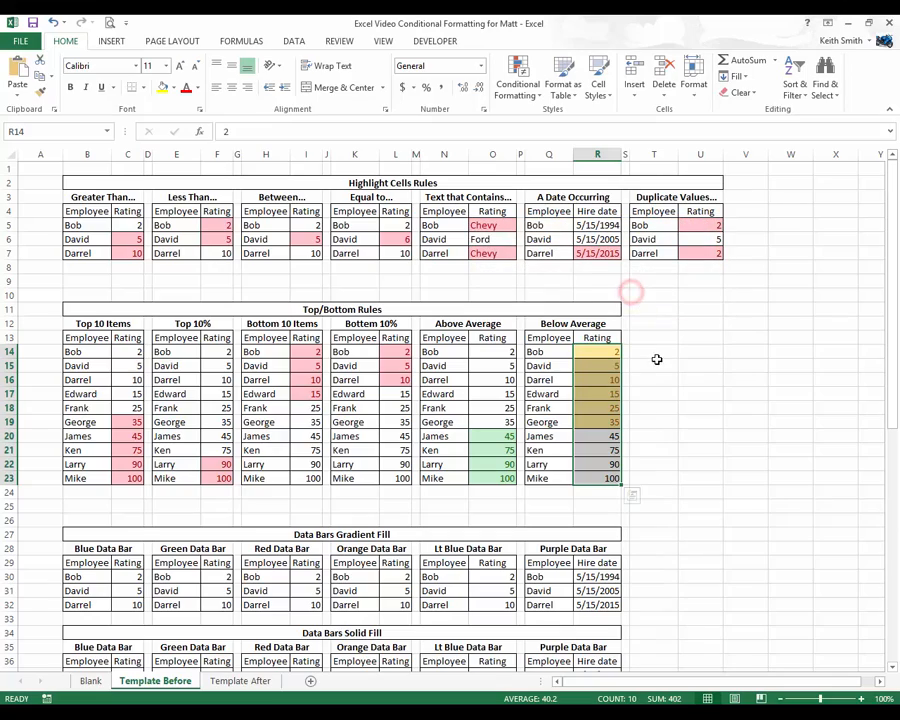
click(656, 361)
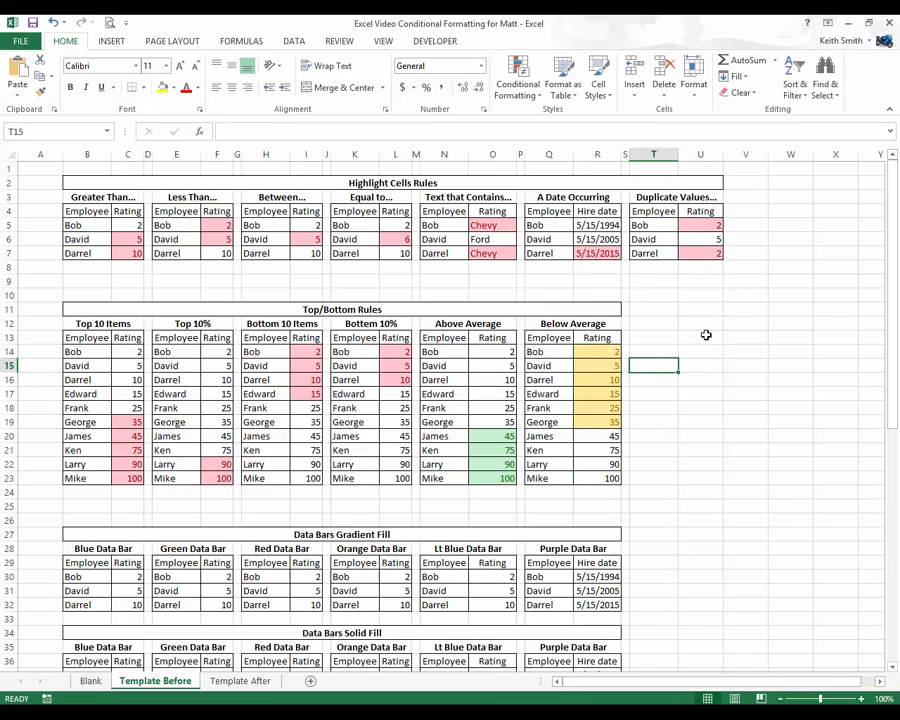
Apply gradient-fill Blue Data Bars to the ratings in C30:C32 of the Data Bars Gradient Fill section.
scroll(704, 334, down, 7)
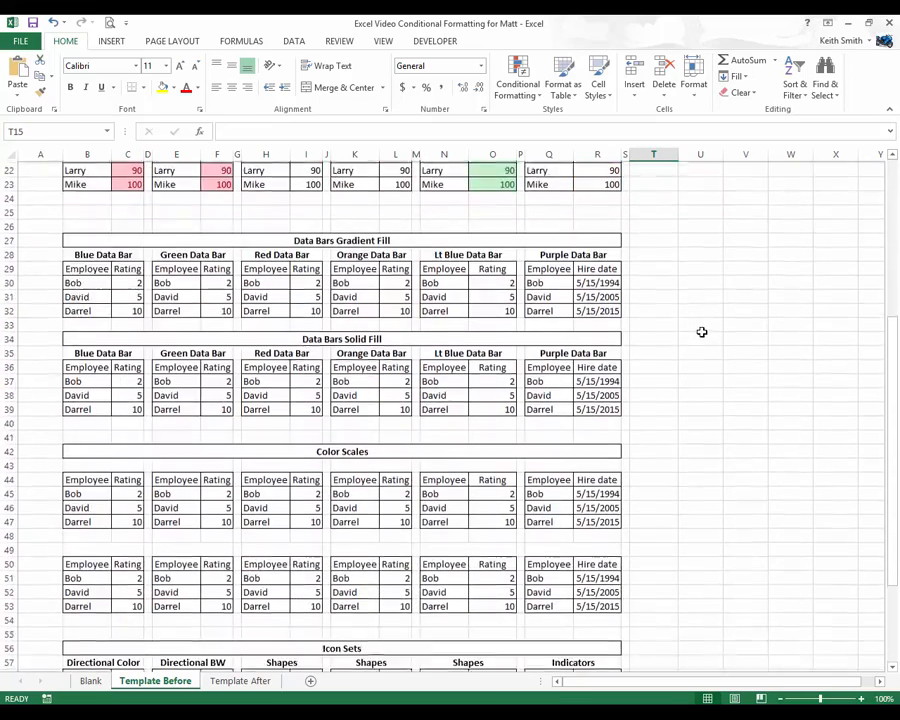
scroll(702, 332, down, 1)
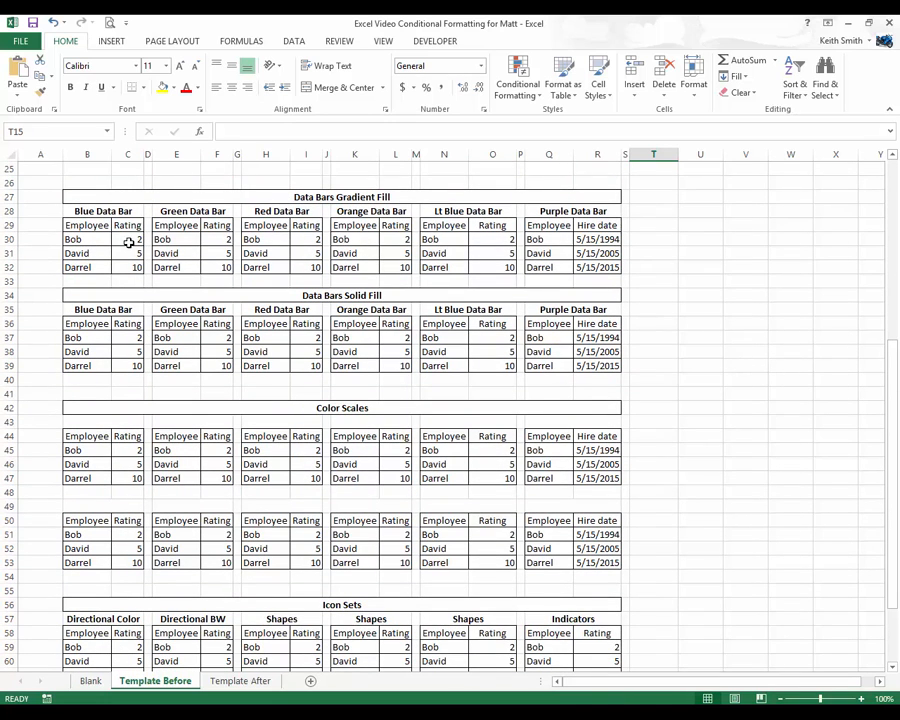
drag(129, 243, 128, 266)
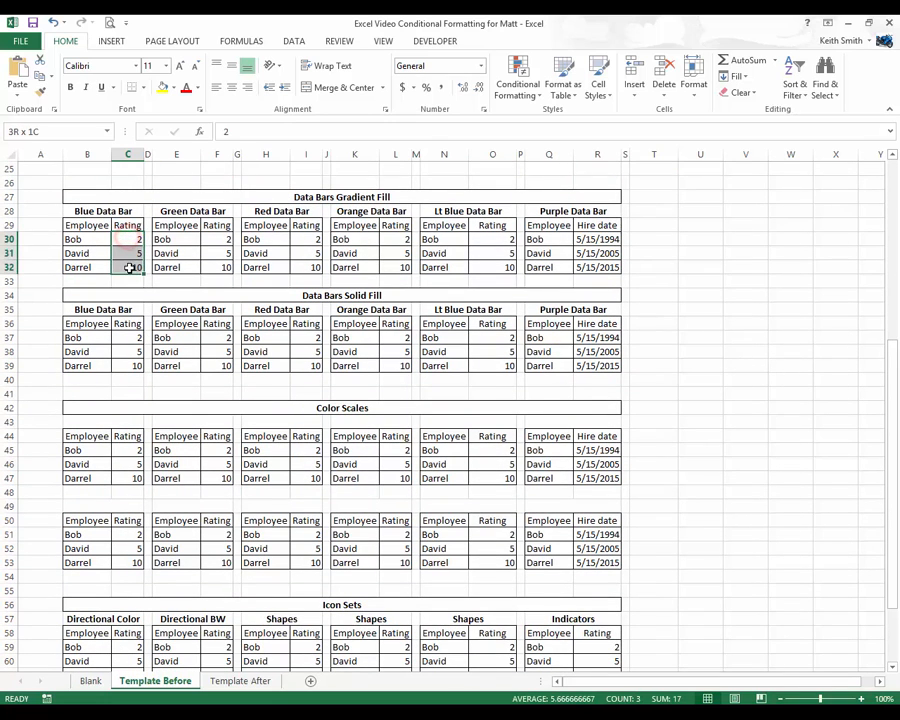
click(516, 101)
mouse_move(604, 181)
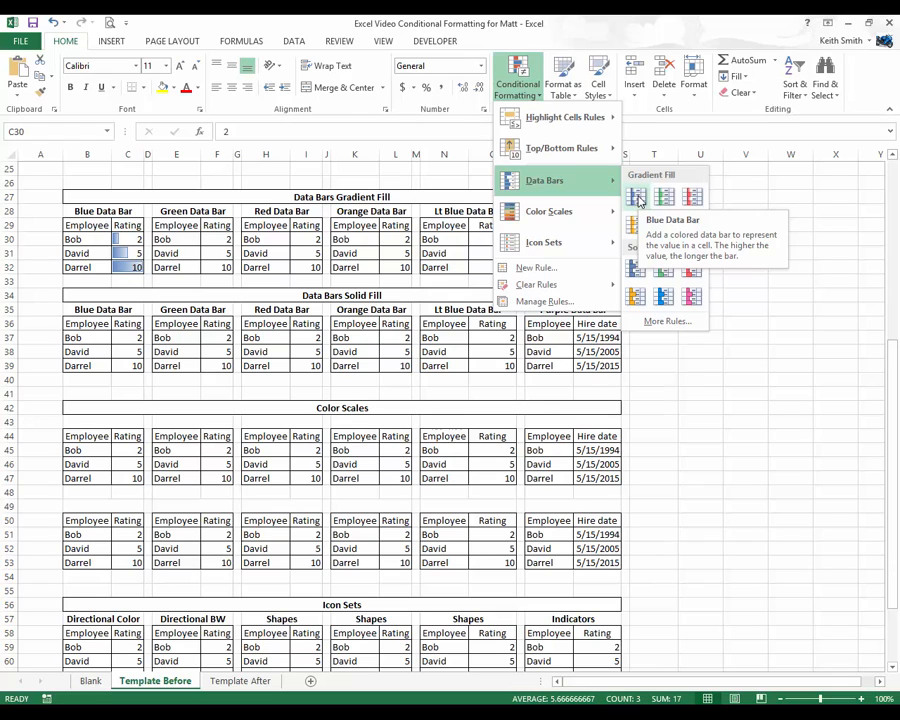
click(637, 197)
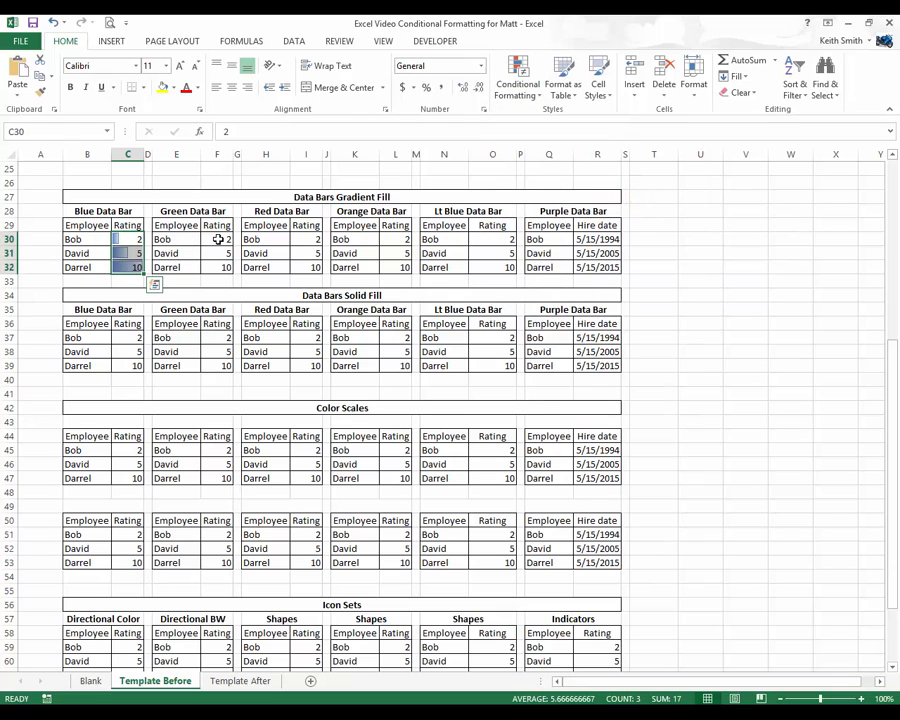
Apply gradient-fill Green Data Bars to the ratings in F30:F32.
drag(218, 240, 219, 266)
click(516, 88)
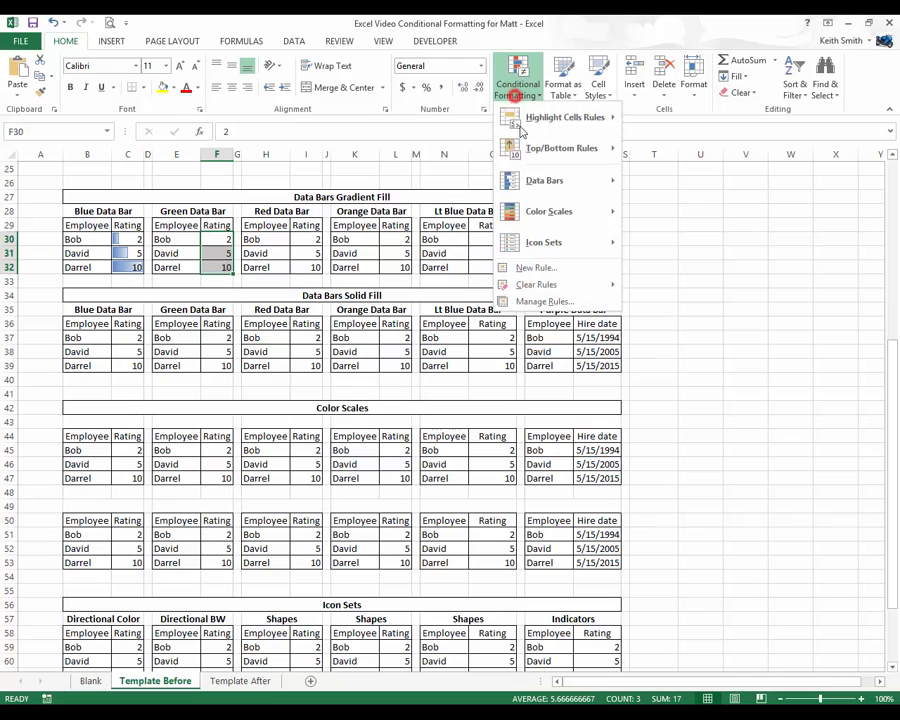
mouse_move(518, 180)
click(661, 197)
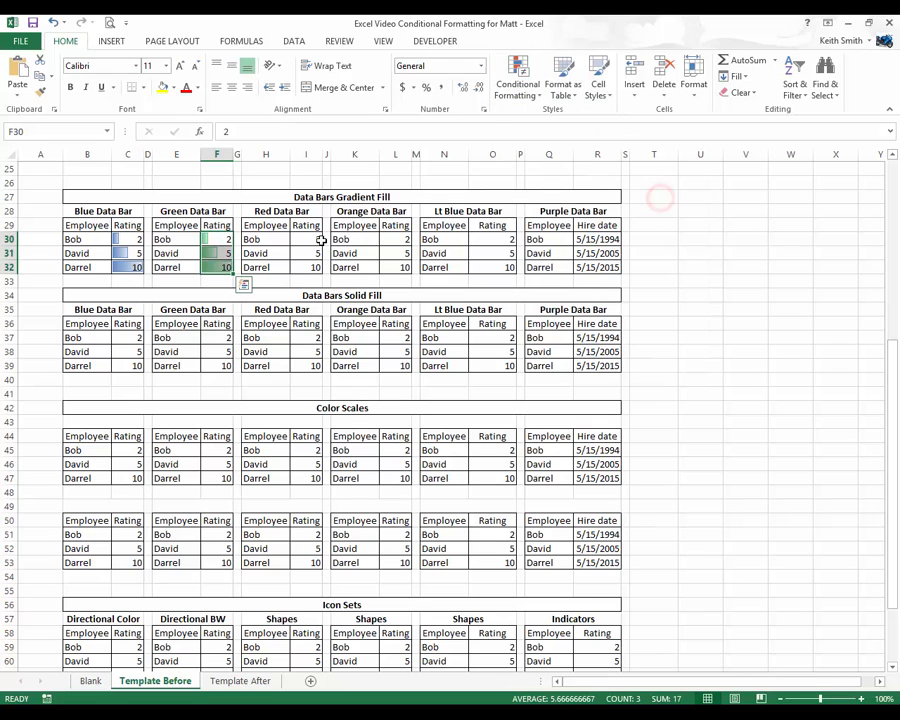
Apply gradient-fill Red Data Bars to the ratings in I30:I32.
drag(311, 239, 310, 266)
click(516, 95)
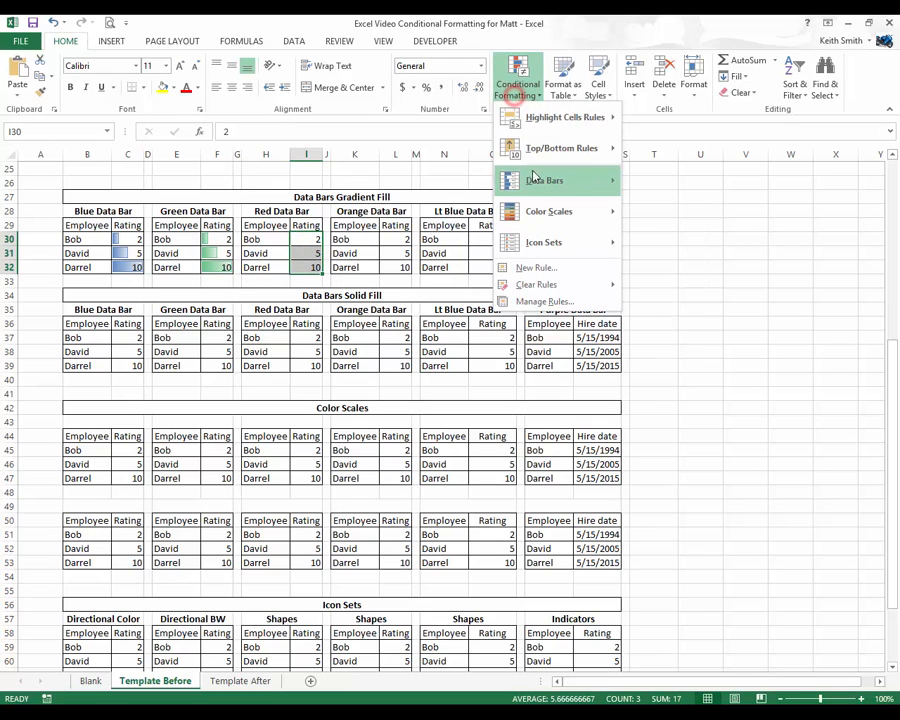
mouse_move(552, 180)
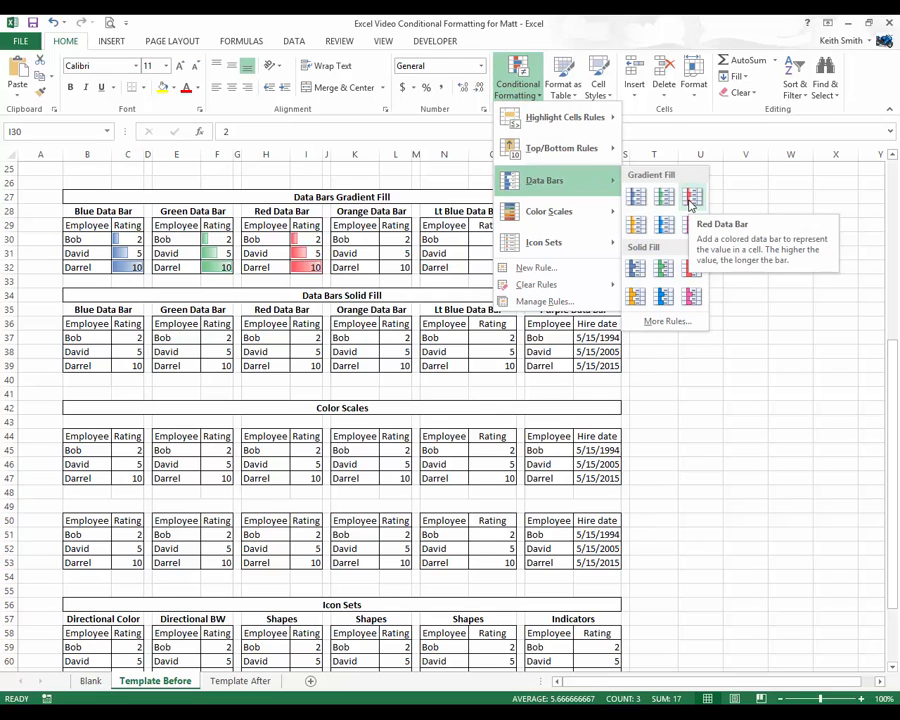
click(690, 200)
Apply gradient-fill Orange Data Bars to the ratings in L30:L32.
drag(401, 239, 400, 265)
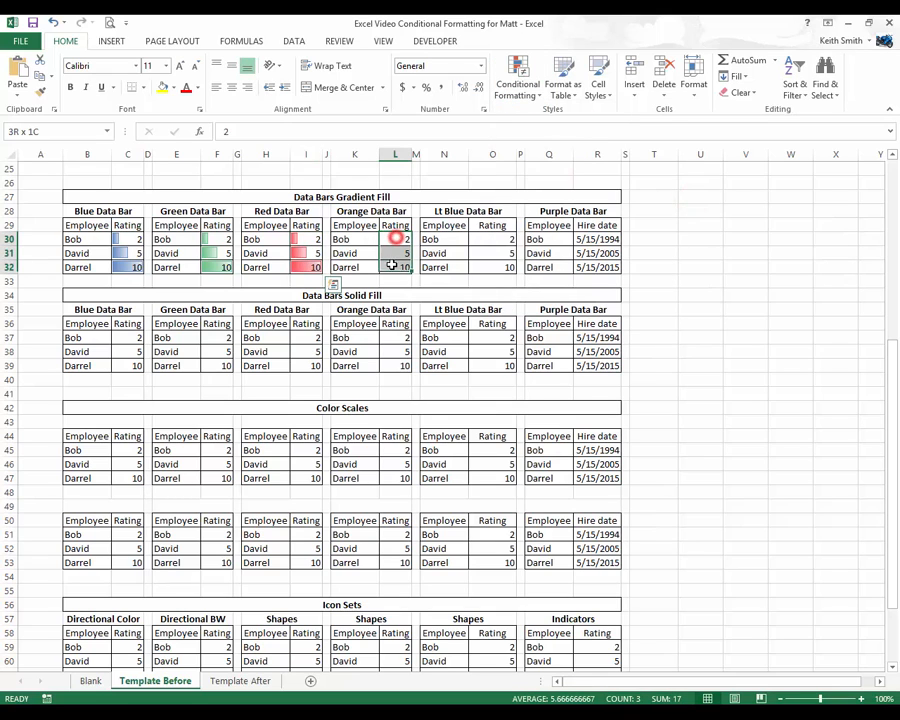
click(517, 88)
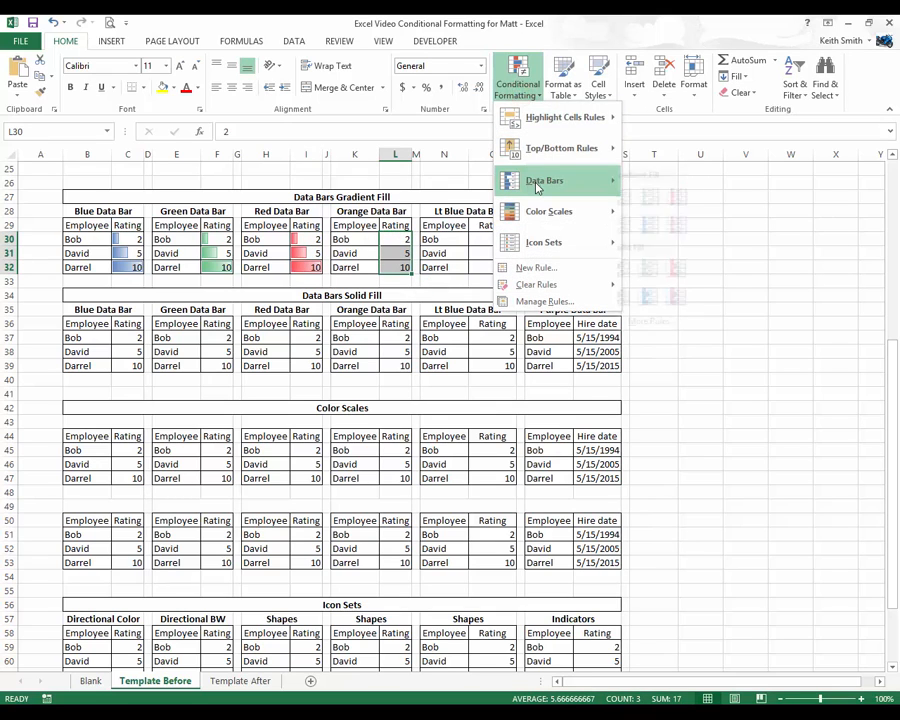
mouse_move(555, 180)
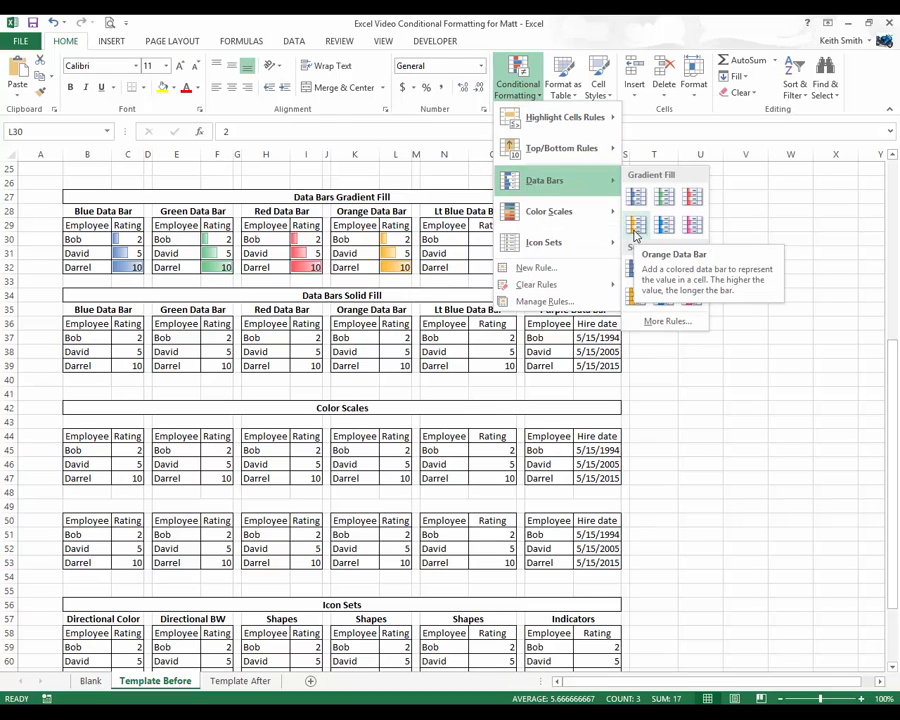
click(634, 226)
Apply gradient-fill Light Blue Data Bars to the ratings in O30:O32.
drag(497, 240, 496, 266)
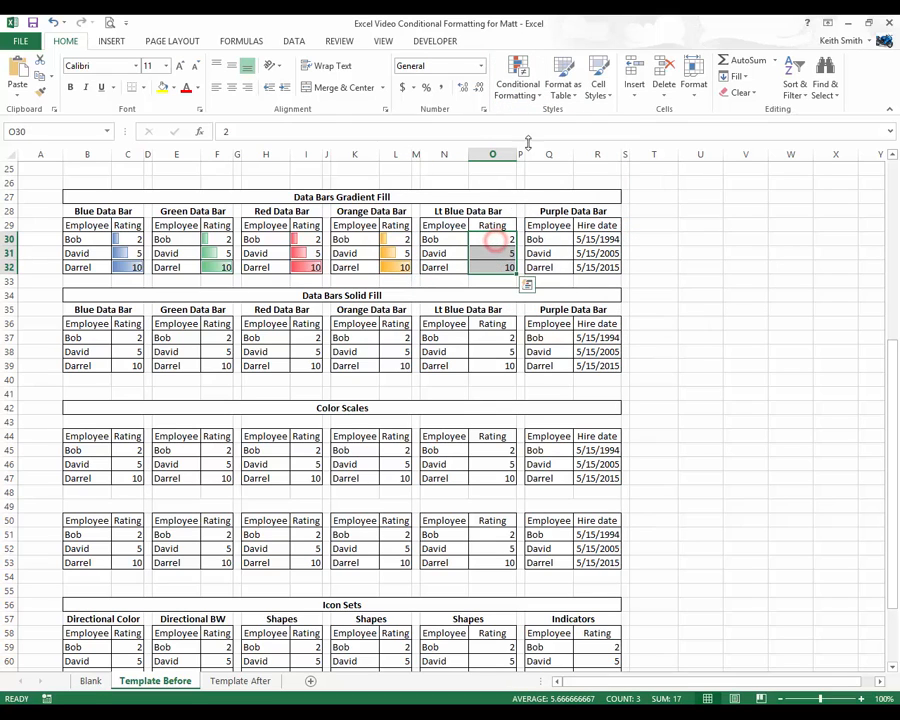
click(517, 80)
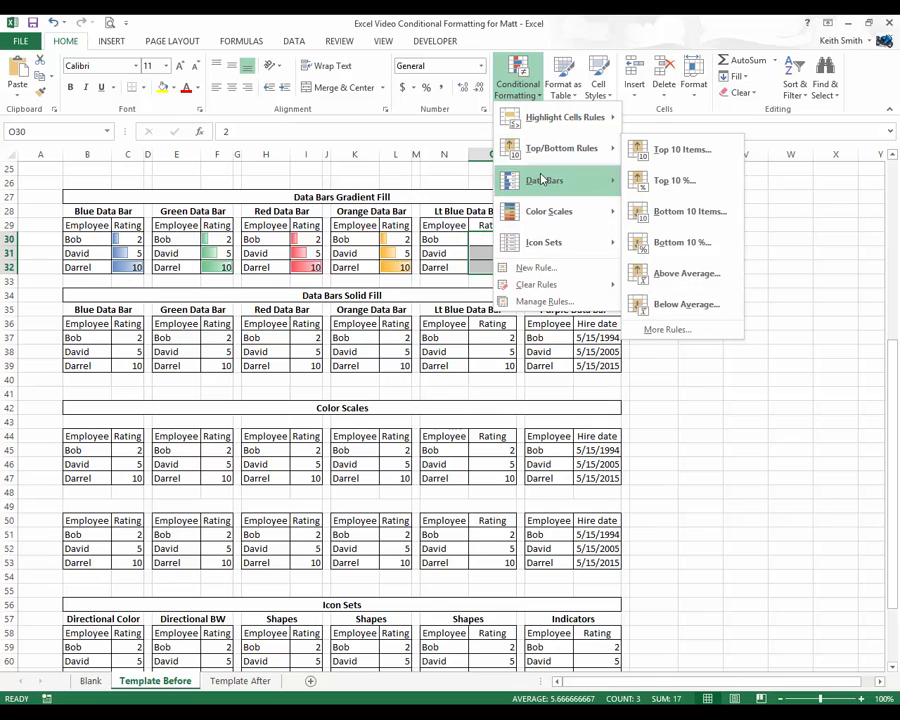
mouse_move(543, 179)
click(665, 226)
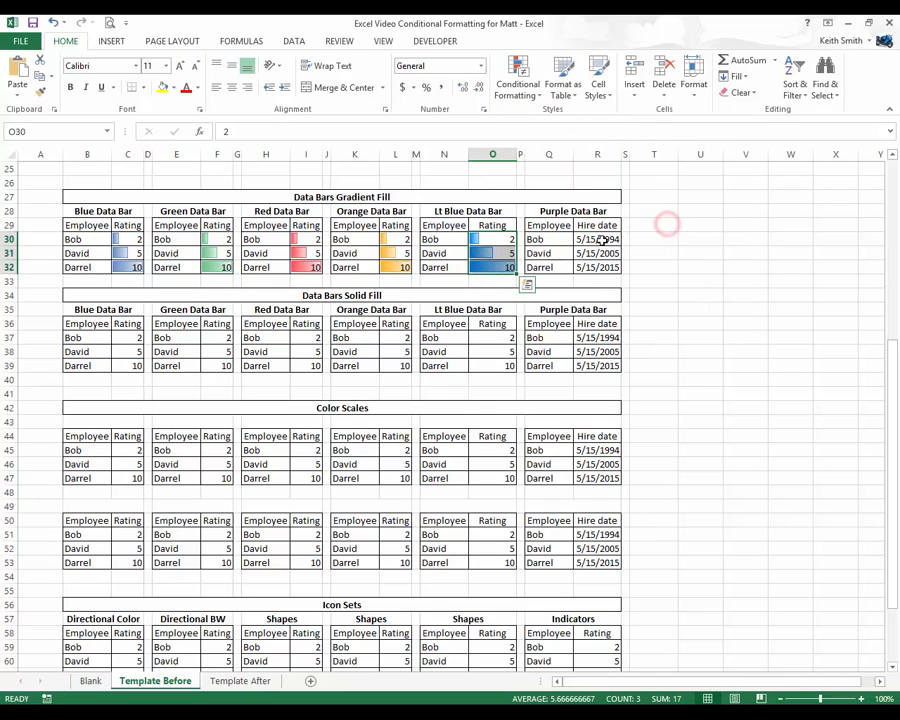
Apply gradient-fill Purple Data Bars to the hire dates in R30:R32.
drag(603, 240, 598, 267)
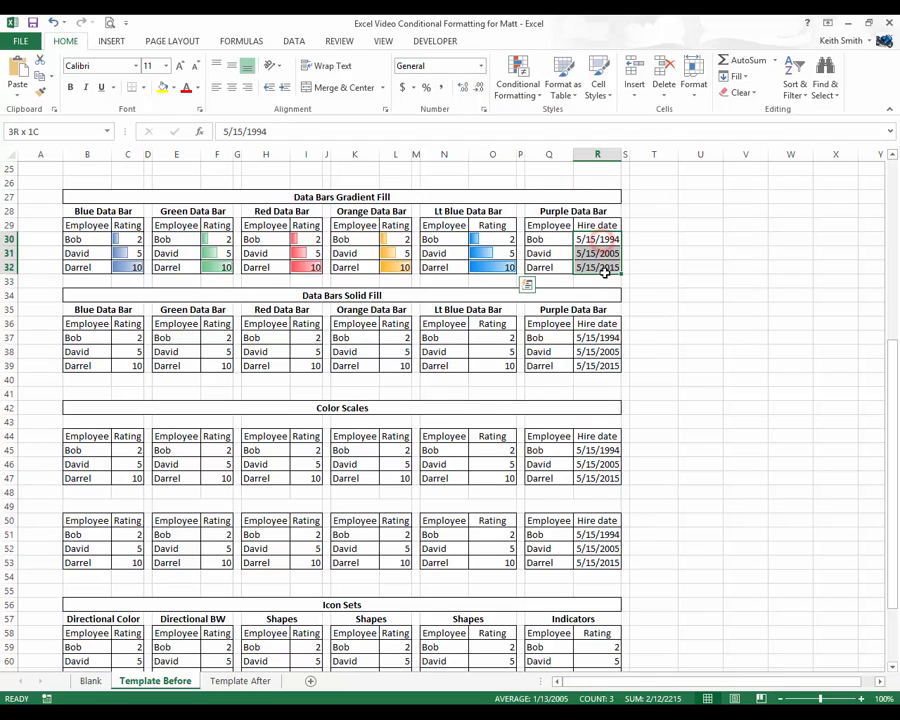
click(526, 96)
mouse_move(532, 180)
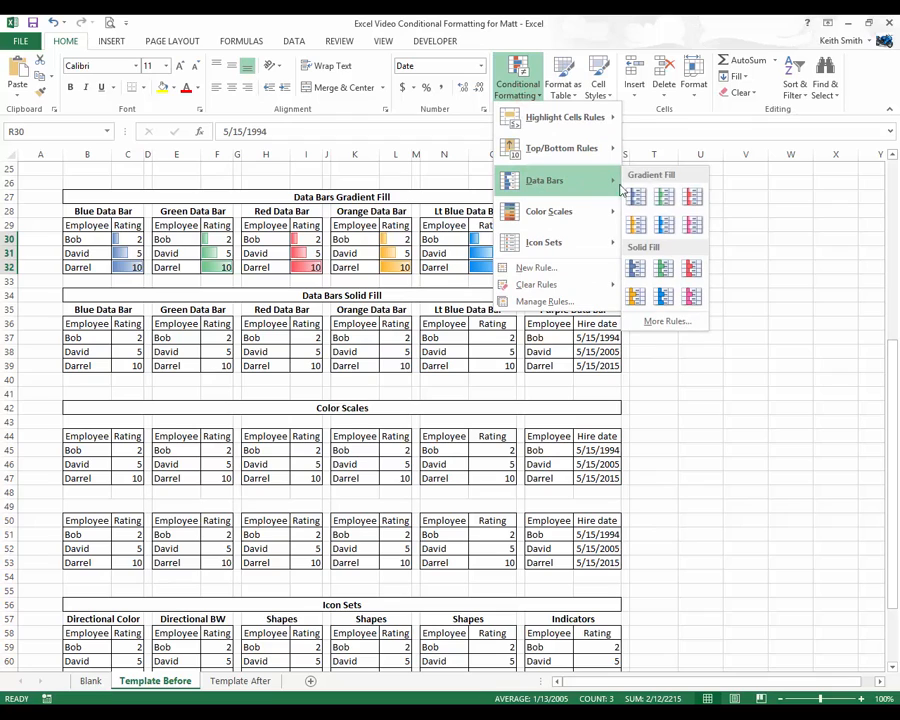
click(689, 226)
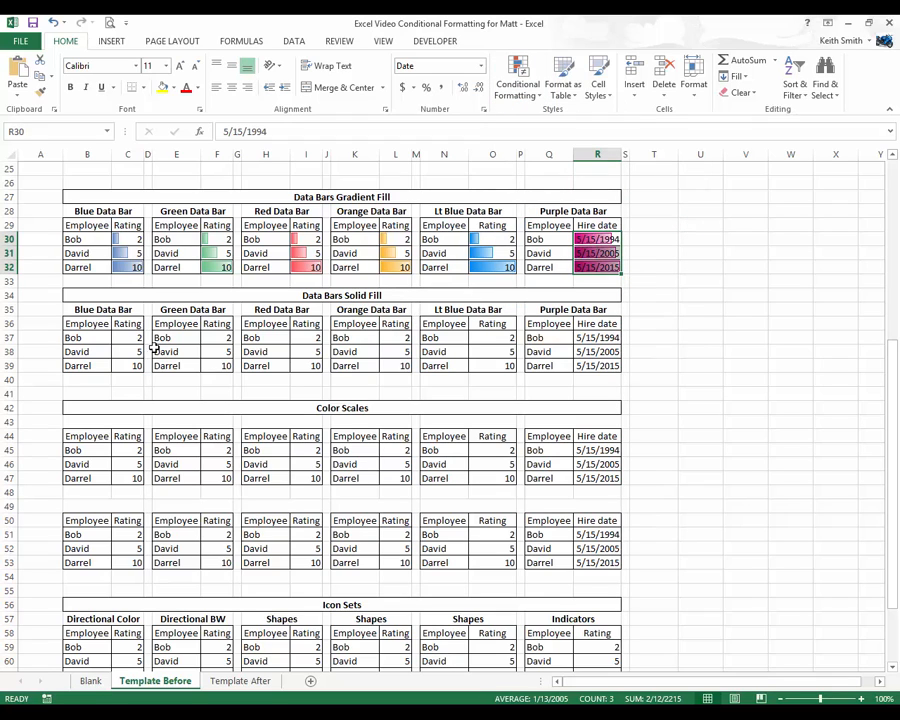
Apply solid-fill Blue Data Bars to the ratings in C37:C39 of the Data Bars Solid Fill section.
click(127, 323)
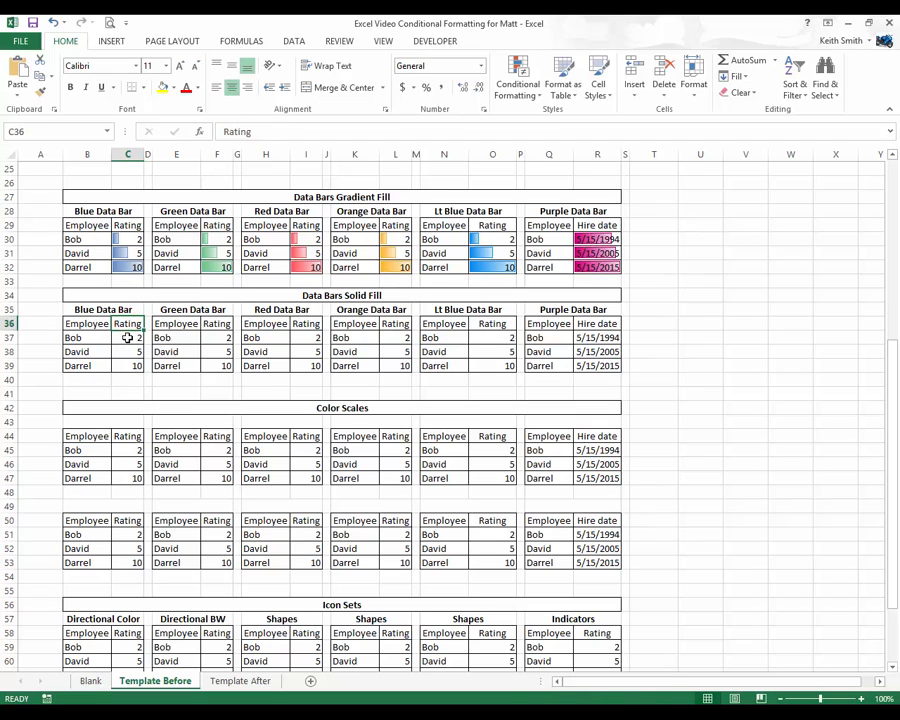
drag(127, 338, 129, 362)
click(518, 86)
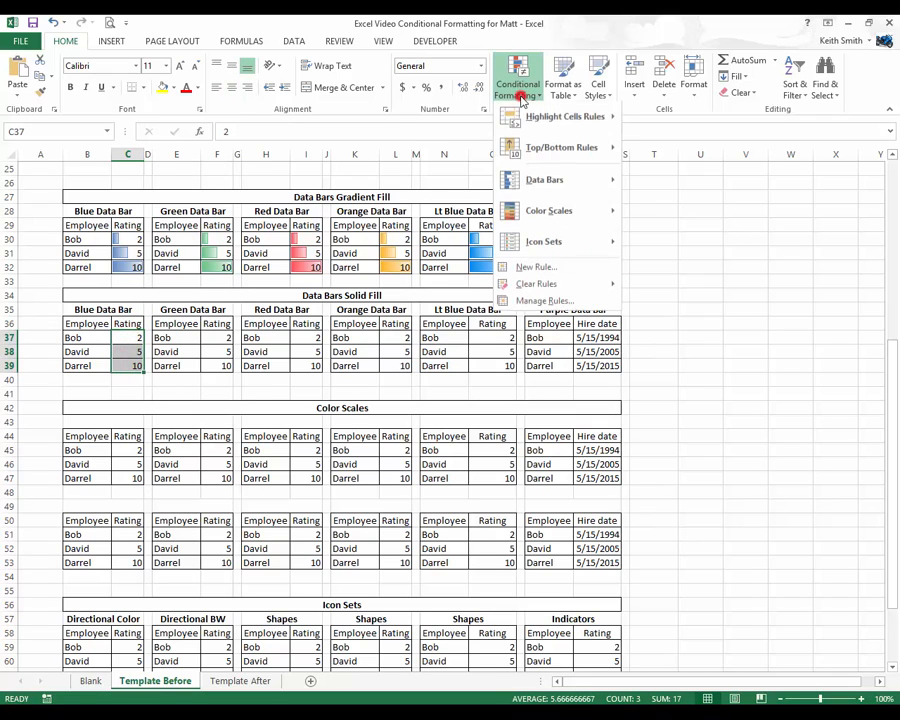
mouse_move(555, 194)
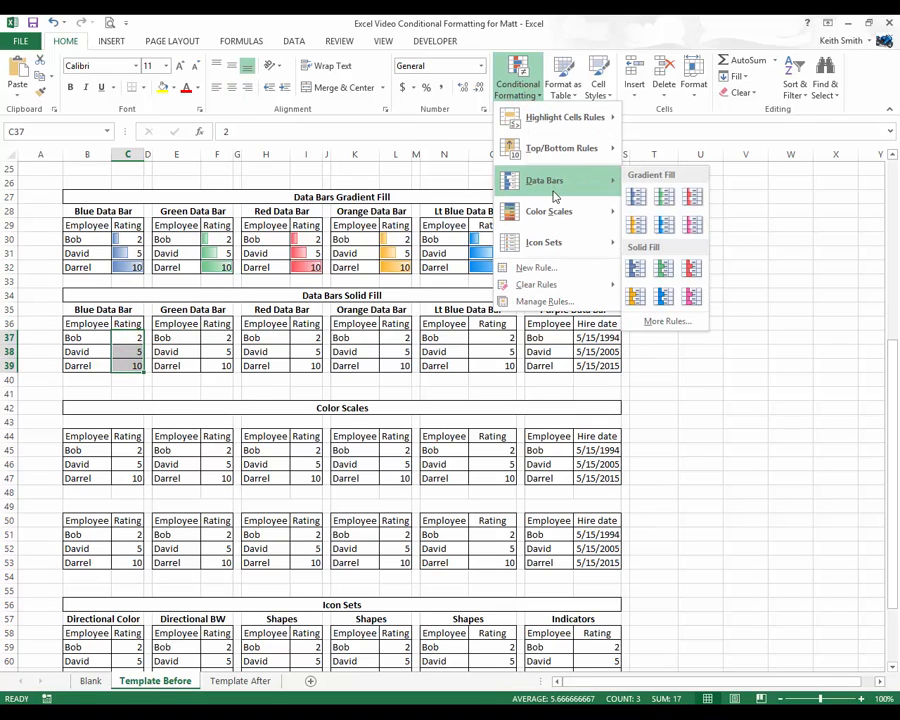
click(636, 268)
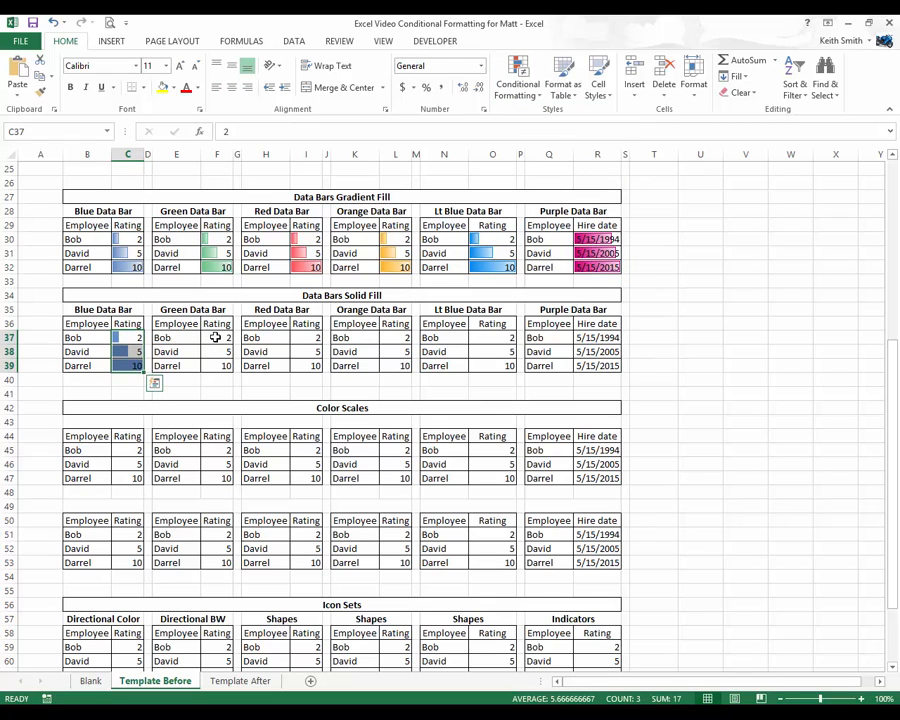
Apply solid-fill Green Data Bars to the ratings in F37:F39.
drag(215, 338, 216, 366)
click(517, 86)
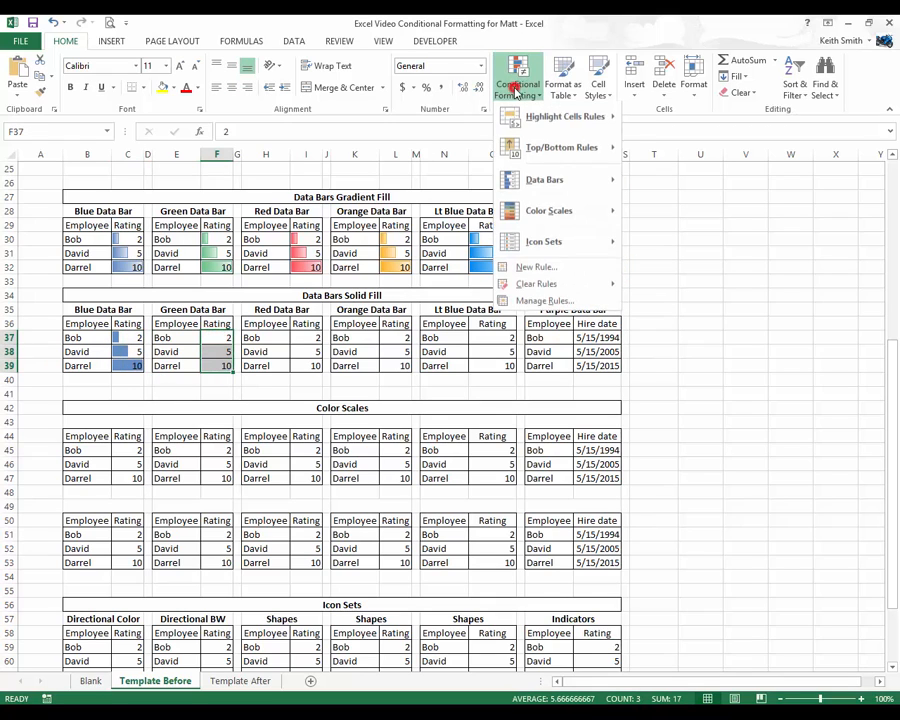
mouse_move(568, 181)
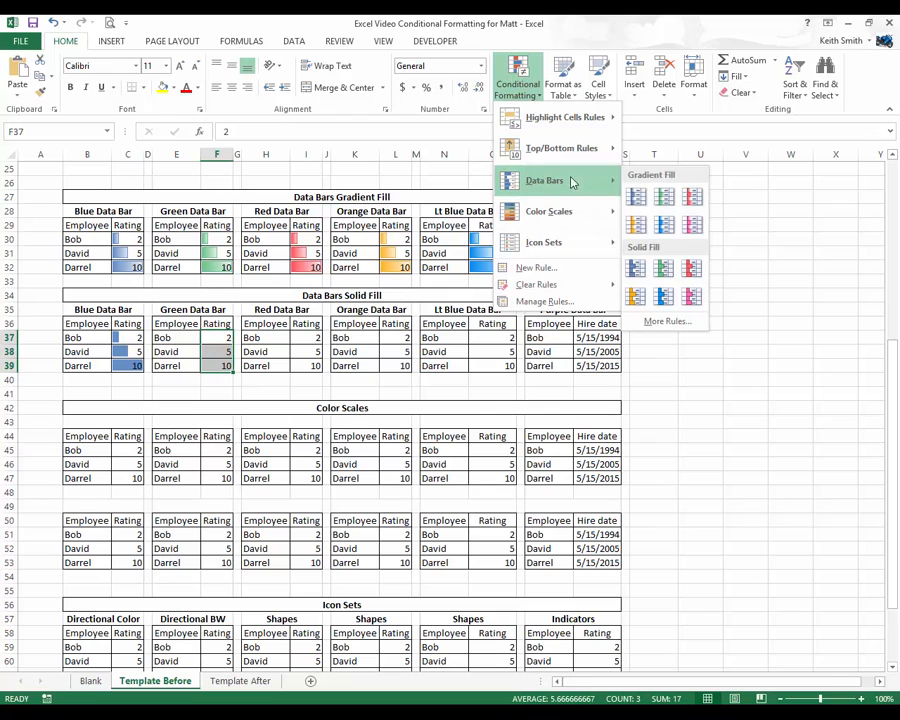
click(659, 260)
Apply solid-fill Red Data Bars to the ratings in I37:I39.
drag(307, 337, 308, 365)
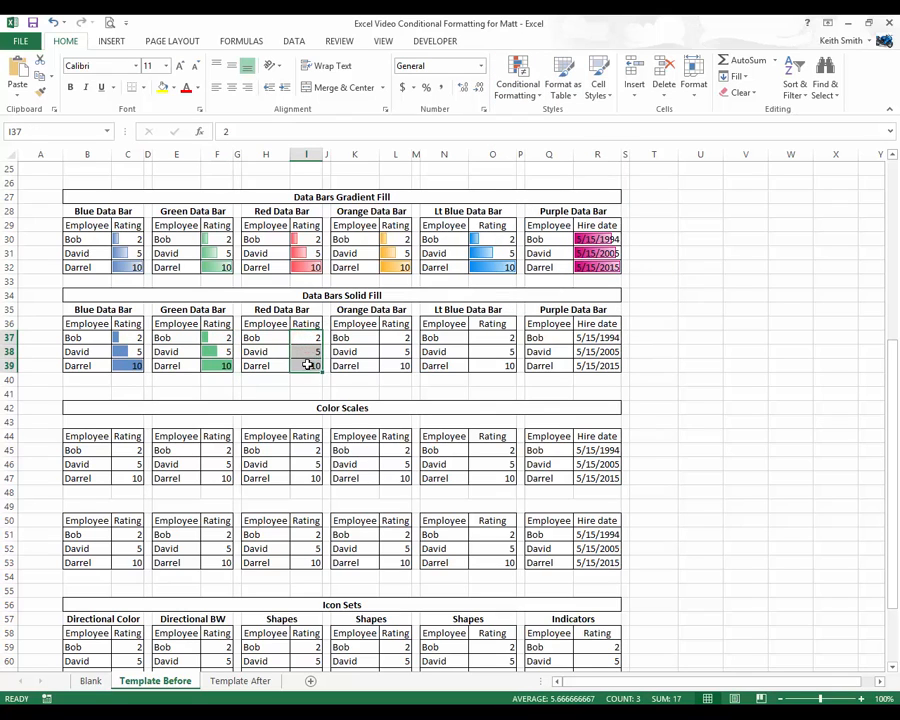
click(517, 84)
mouse_move(543, 180)
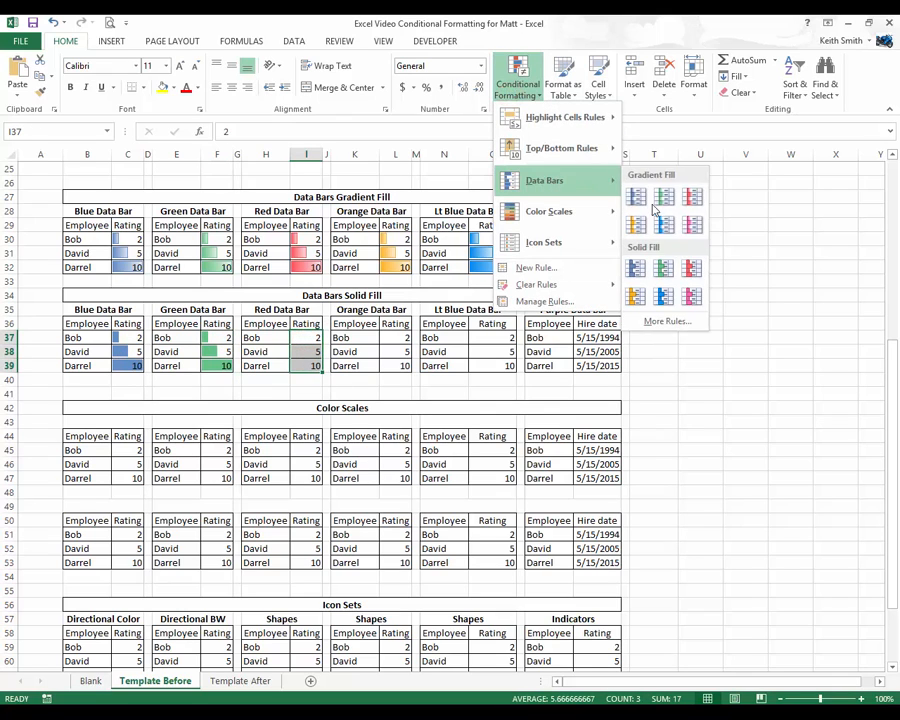
click(690, 268)
Apply gradient-fill Orange Data Bars to the ratings in L37:L39 of the Data Bars Solid Fill section.
drag(400, 337, 399, 367)
click(517, 80)
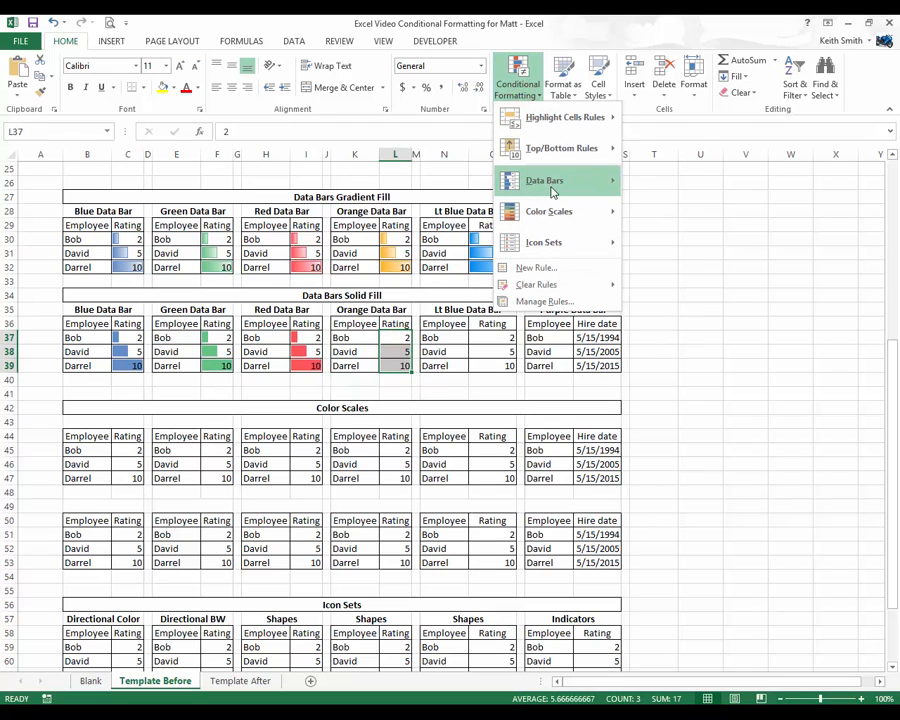
mouse_move(553, 189)
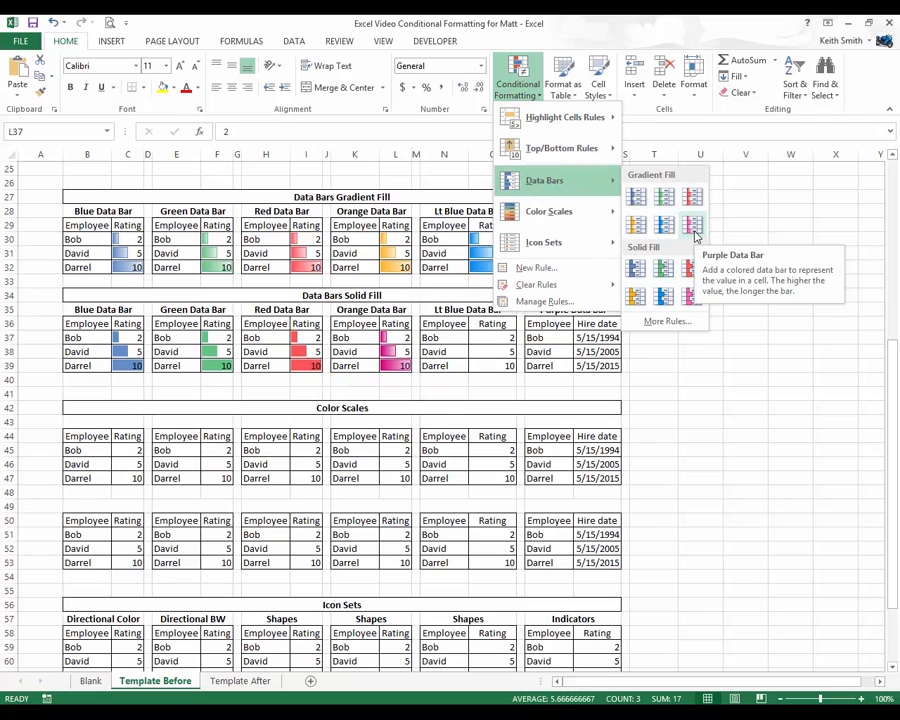
click(634, 224)
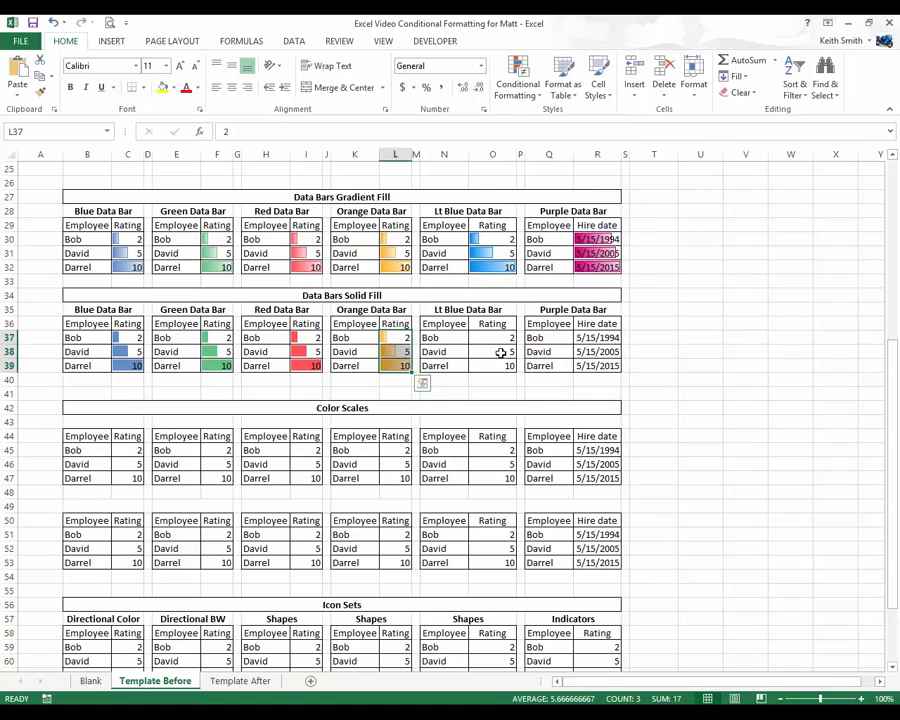
Apply solid-fill Light Blue Data Bars to the ratings in O37:O39.
drag(491, 338, 488, 365)
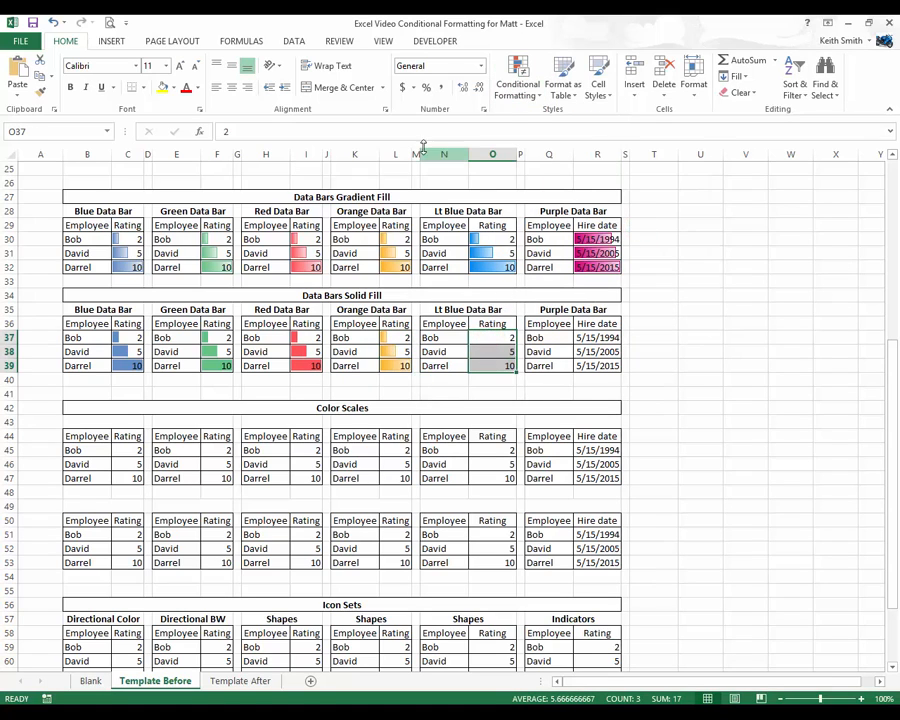
click(517, 84)
mouse_move(540, 181)
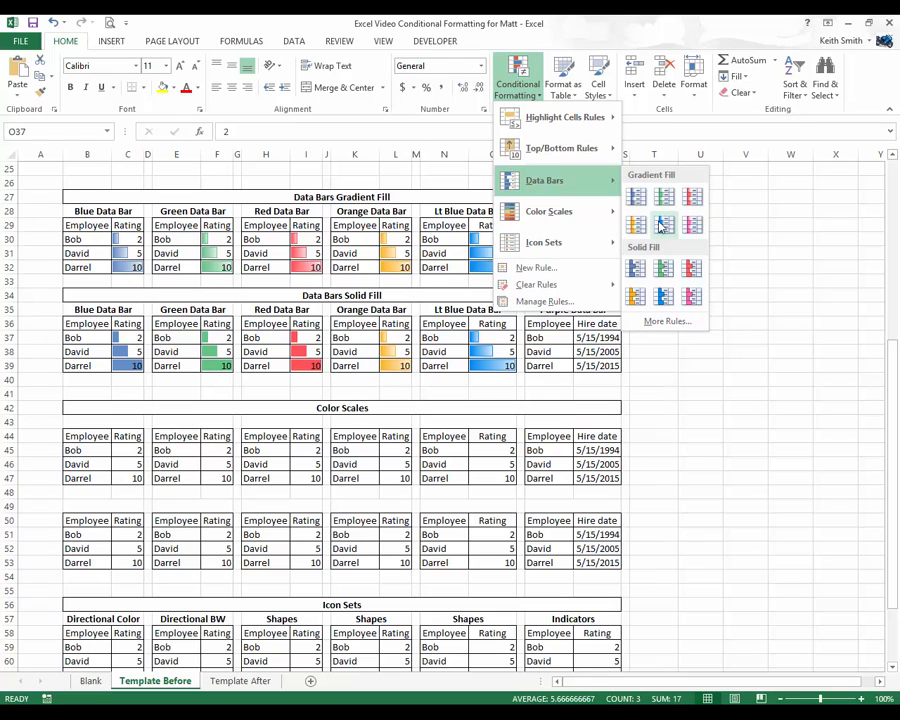
click(663, 295)
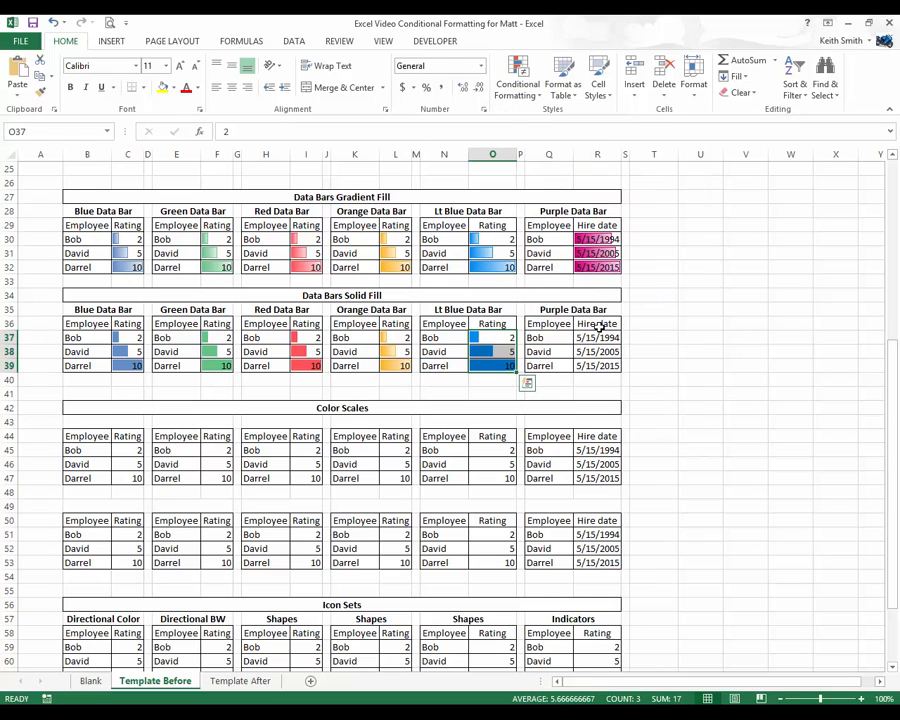
Apply solid-fill Purple Data Bars to the hire dates in R37:R39 and deselect the range.
drag(597, 338, 599, 364)
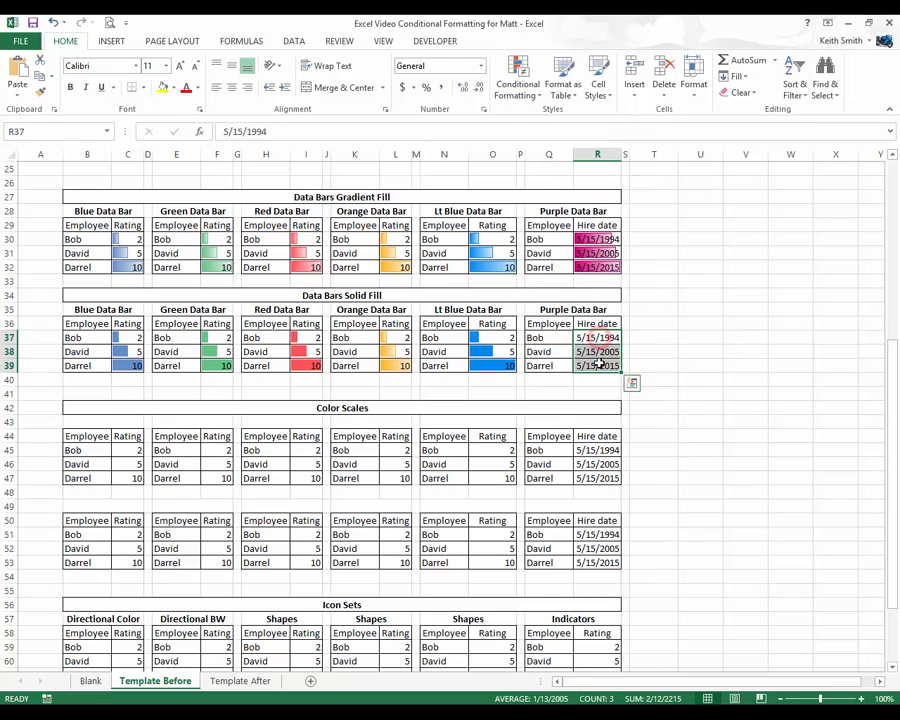
click(530, 92)
mouse_move(545, 180)
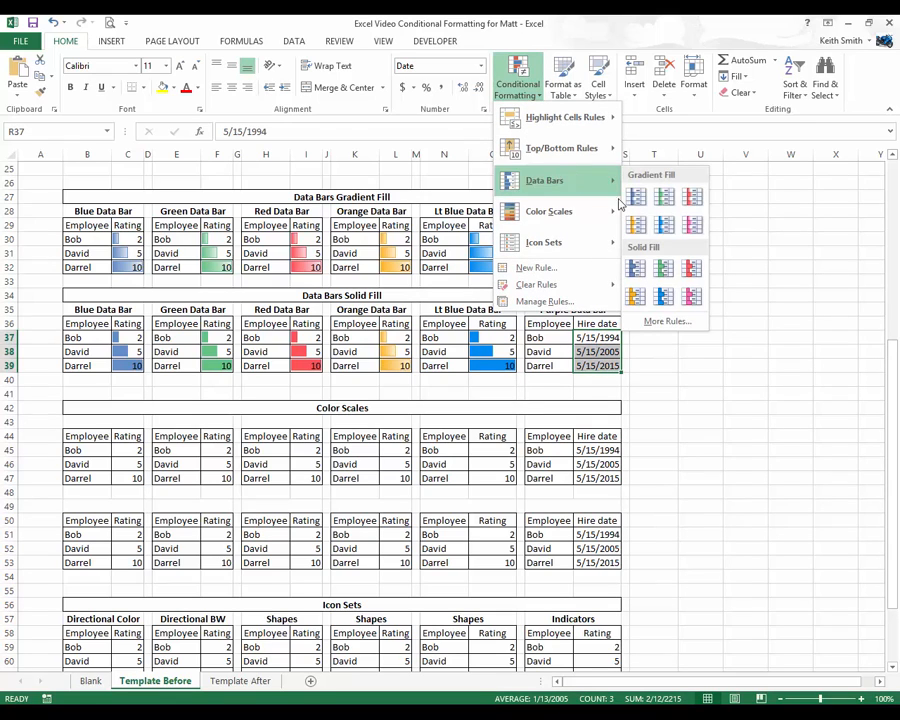
click(692, 297)
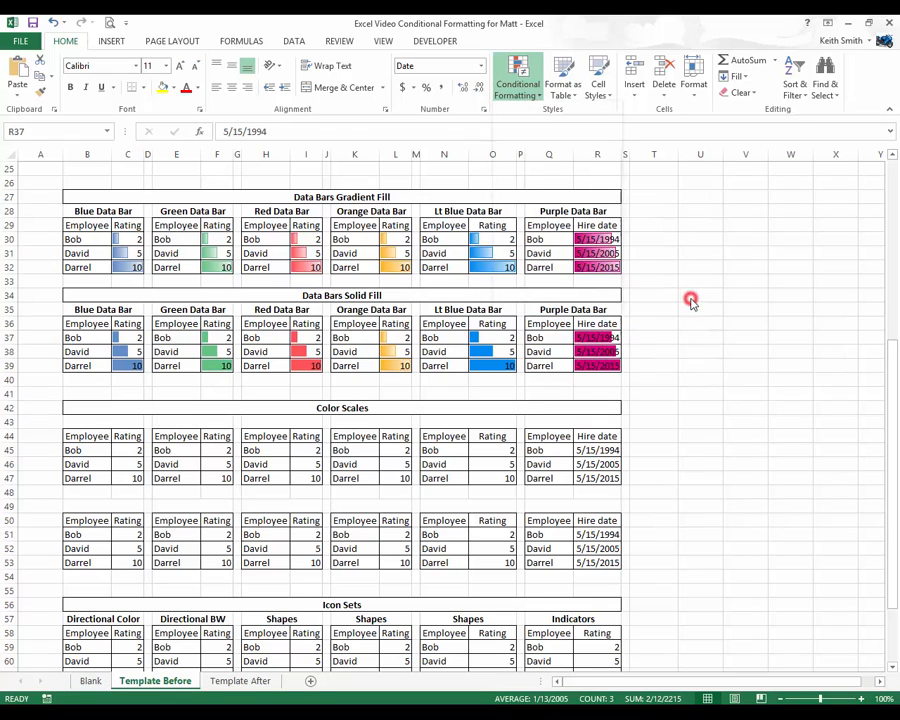
click(557, 339)
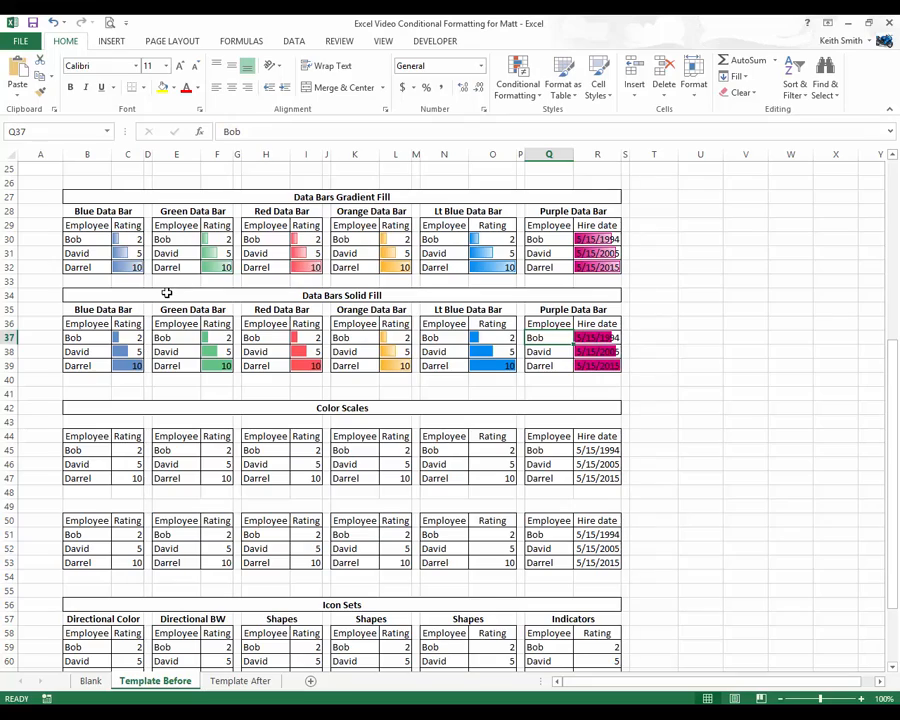
Apply the Green-Yellow-Red Color Scale to the ratings in C45:C47 of the Color Scales section.
scroll(166, 292, down, 5)
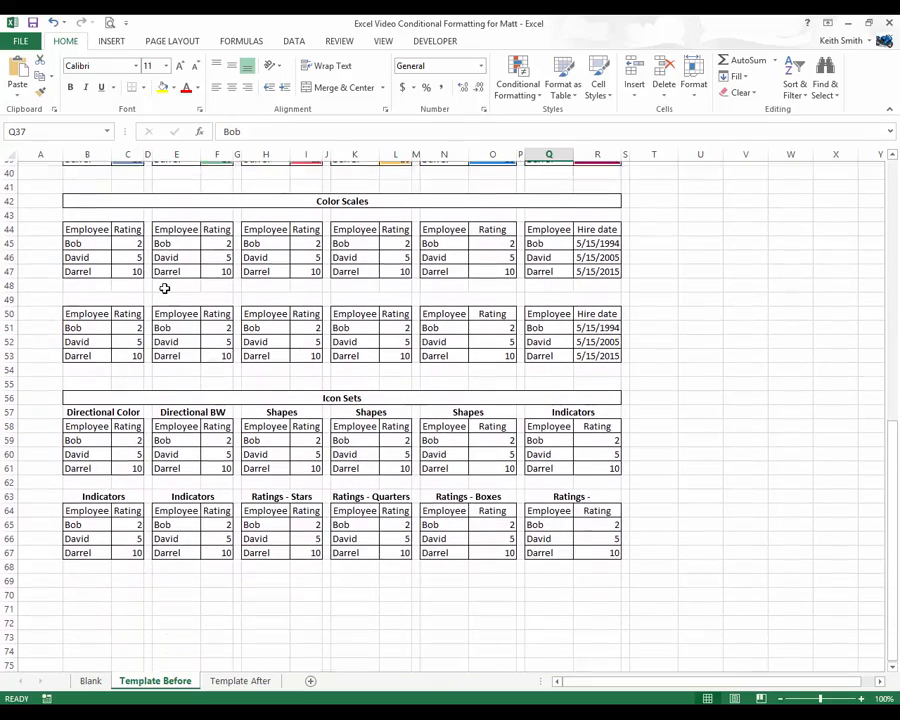
drag(121, 239, 127, 267)
click(517, 88)
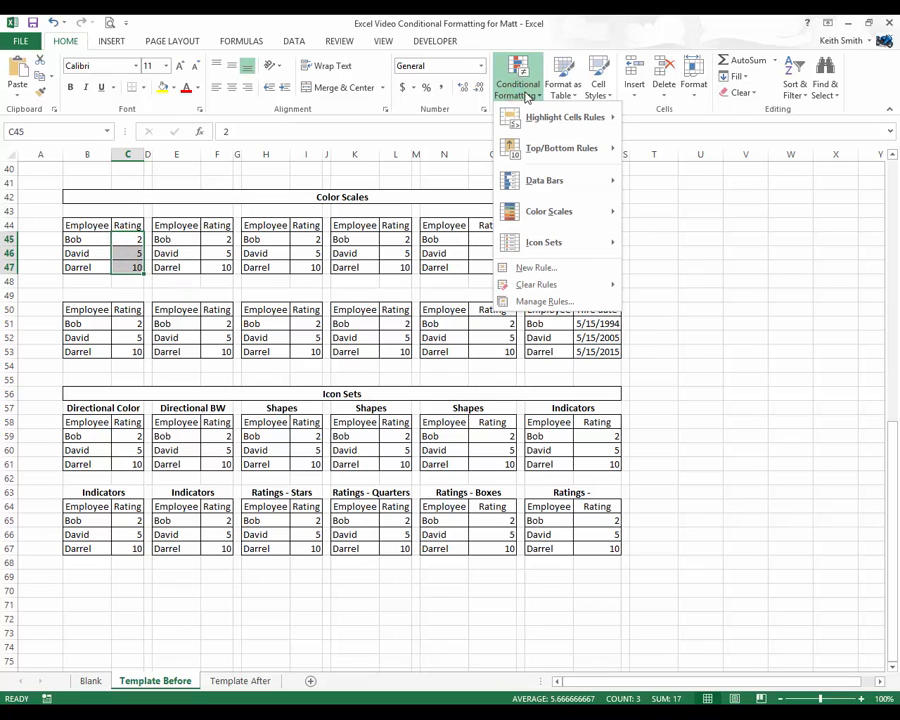
mouse_move(580, 215)
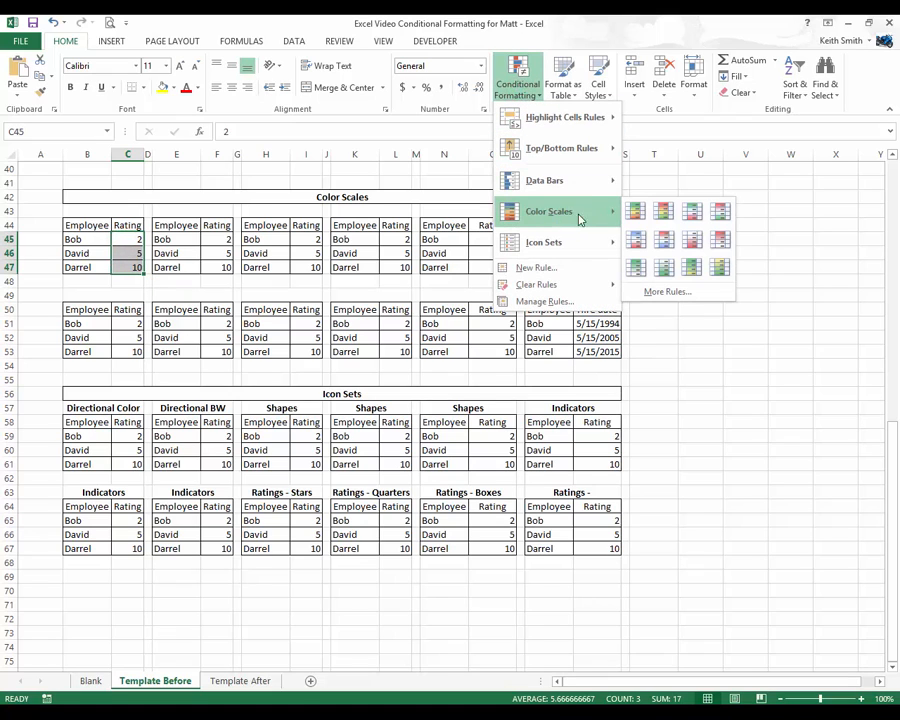
click(634, 218)
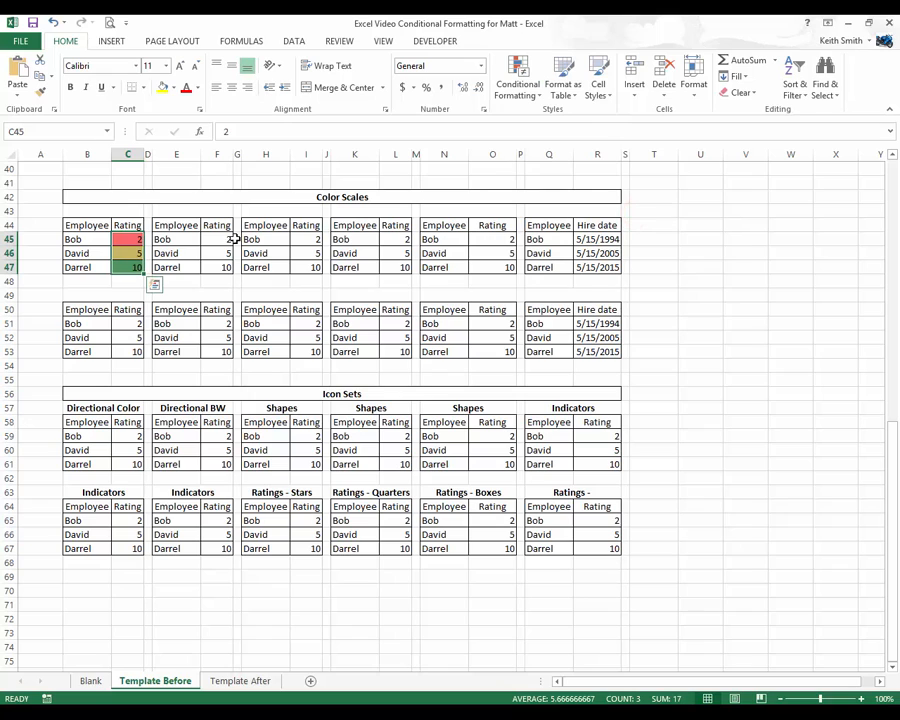
Apply the Red-Yellow-Green Color Scale to the ratings in F45:F47 of the Color Scales section.
drag(216, 237, 212, 265)
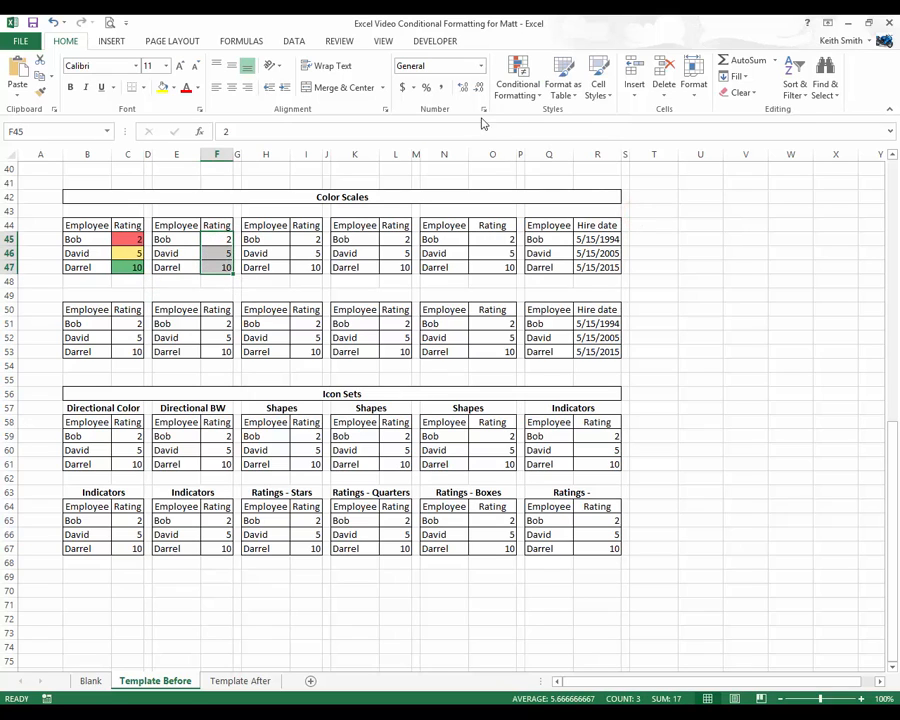
click(518, 95)
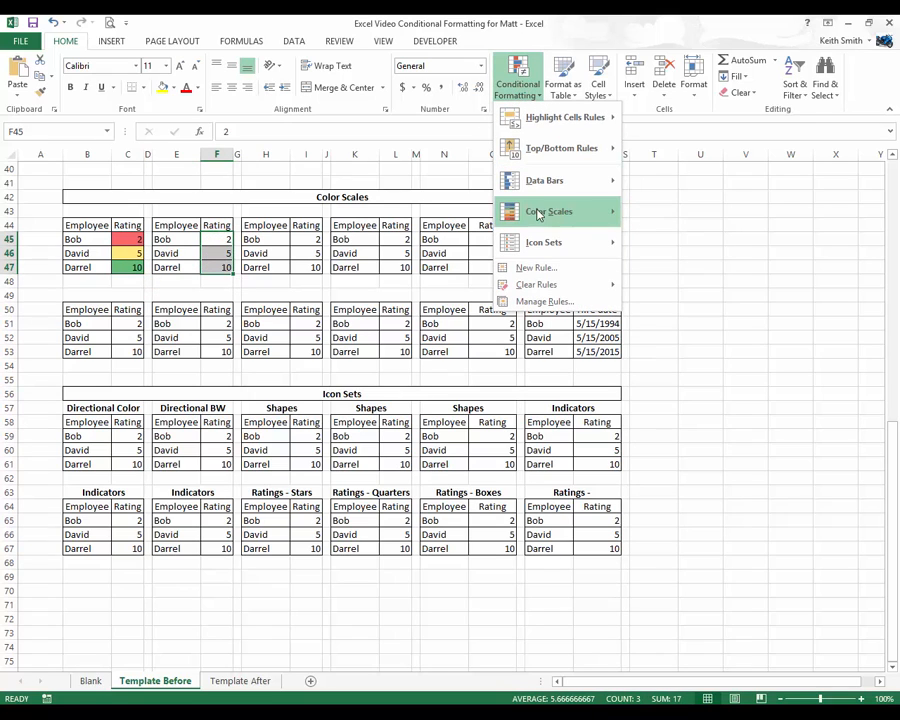
mouse_move(549, 211)
click(663, 212)
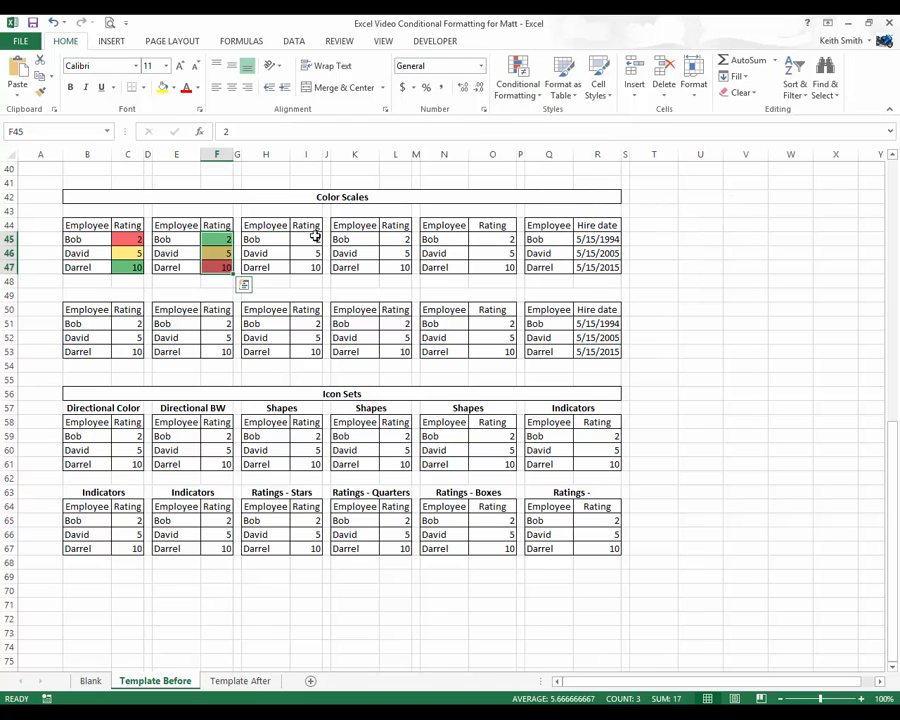
Apply the Green-White-Red Color Scale to the ratings in I45:I47.
drag(292, 238, 296, 261)
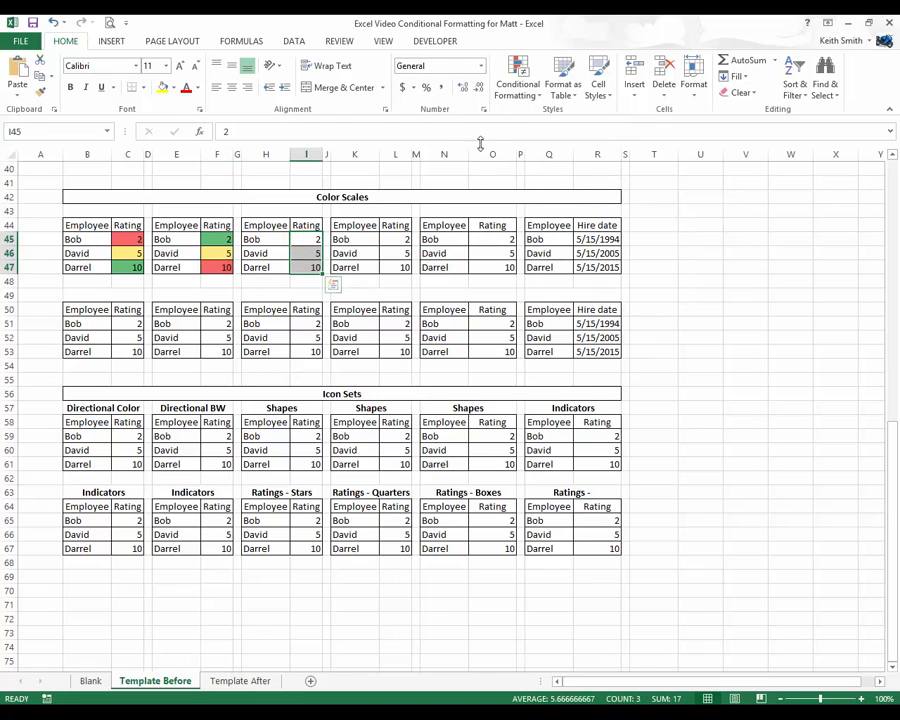
click(518, 84)
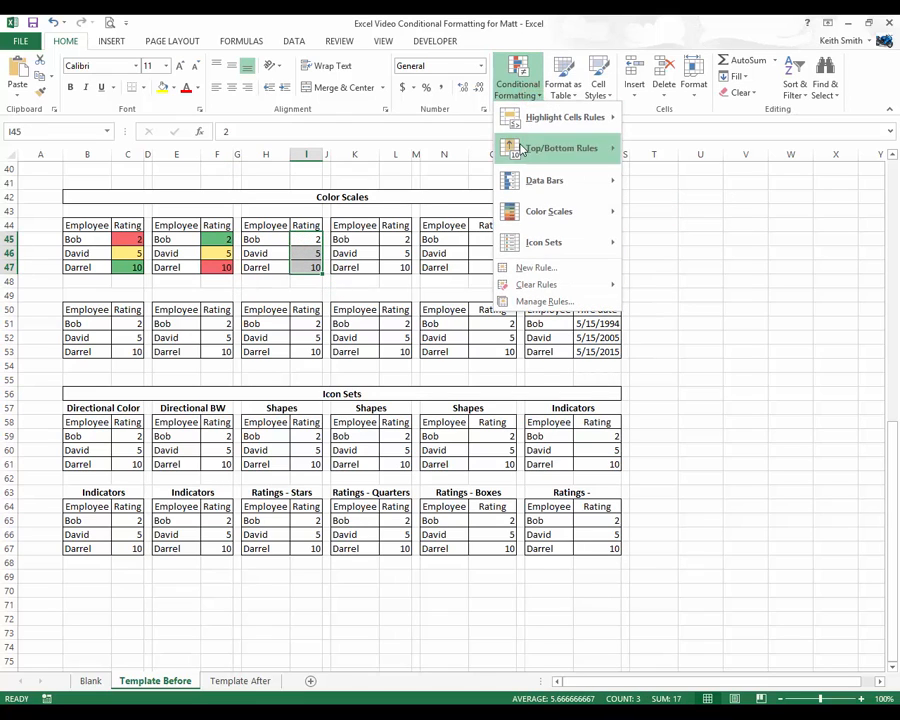
mouse_move(558, 211)
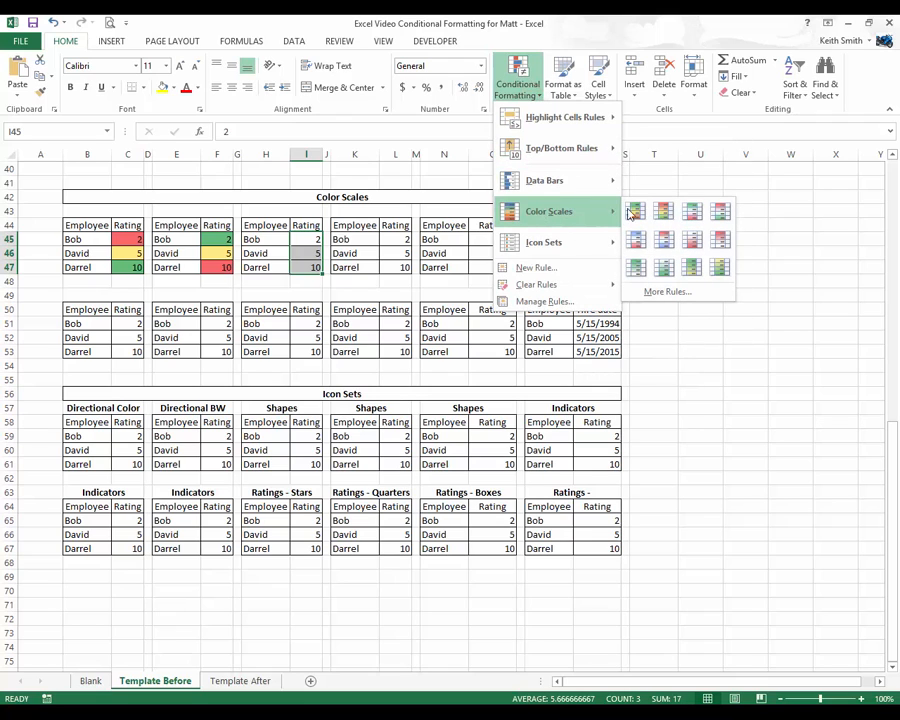
click(692, 211)
Apply the Red-White-Green Color Scale to the ratings in L45:L47.
drag(400, 240, 404, 265)
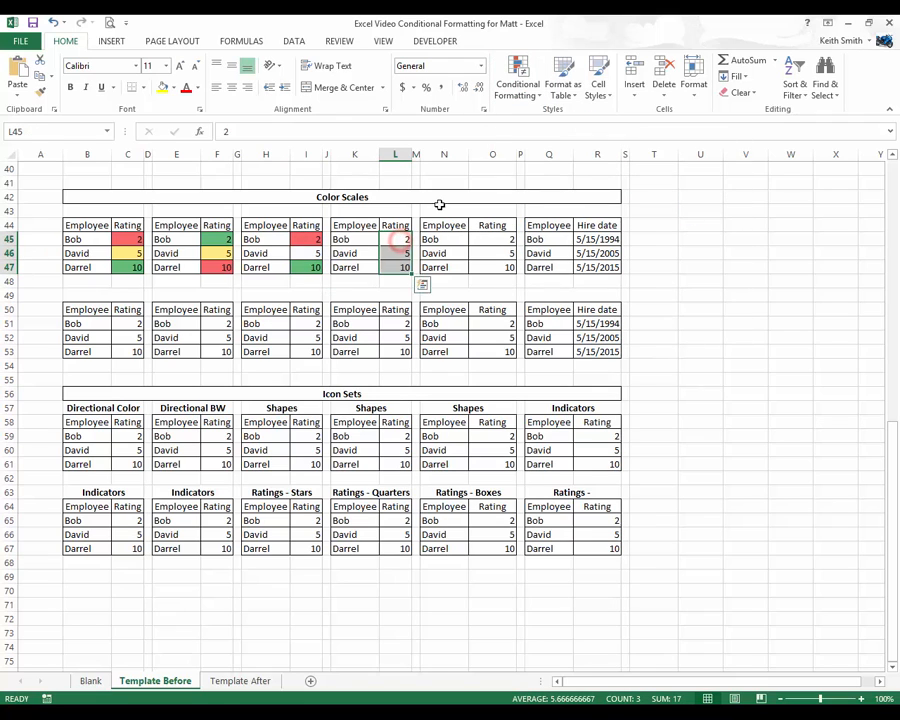
click(516, 90)
mouse_move(538, 198)
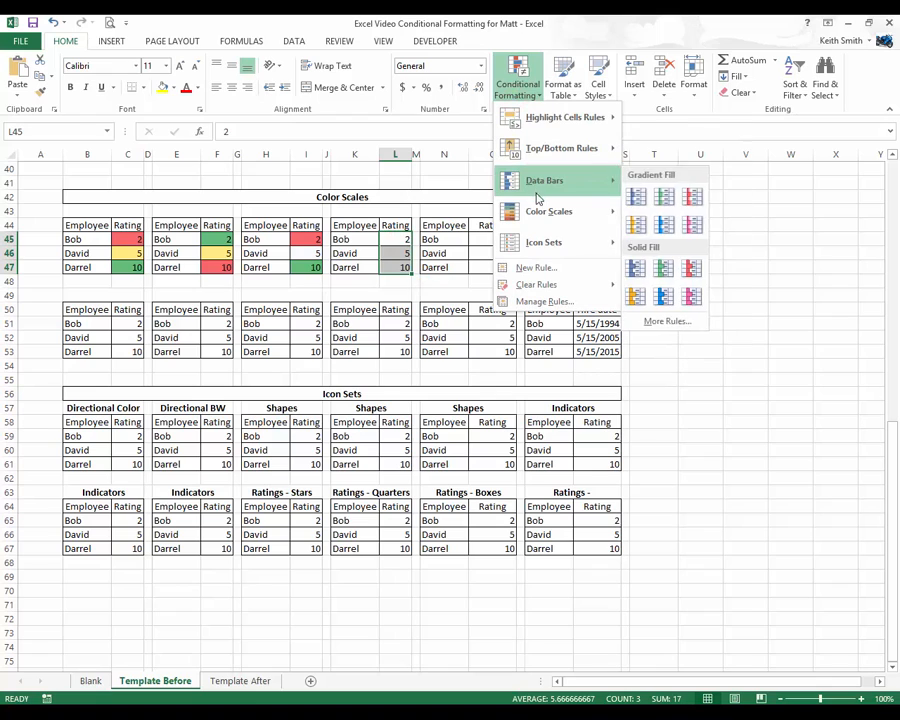
click(719, 211)
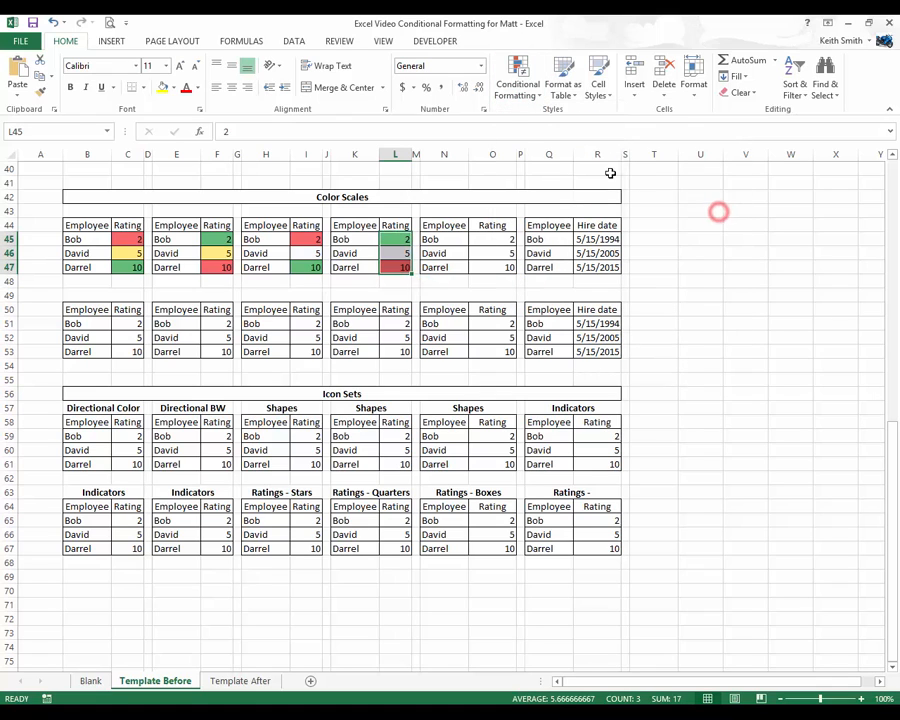
Apply the Blue-White-Red Color Scale to the ratings in O45:O47.
drag(494, 238, 492, 266)
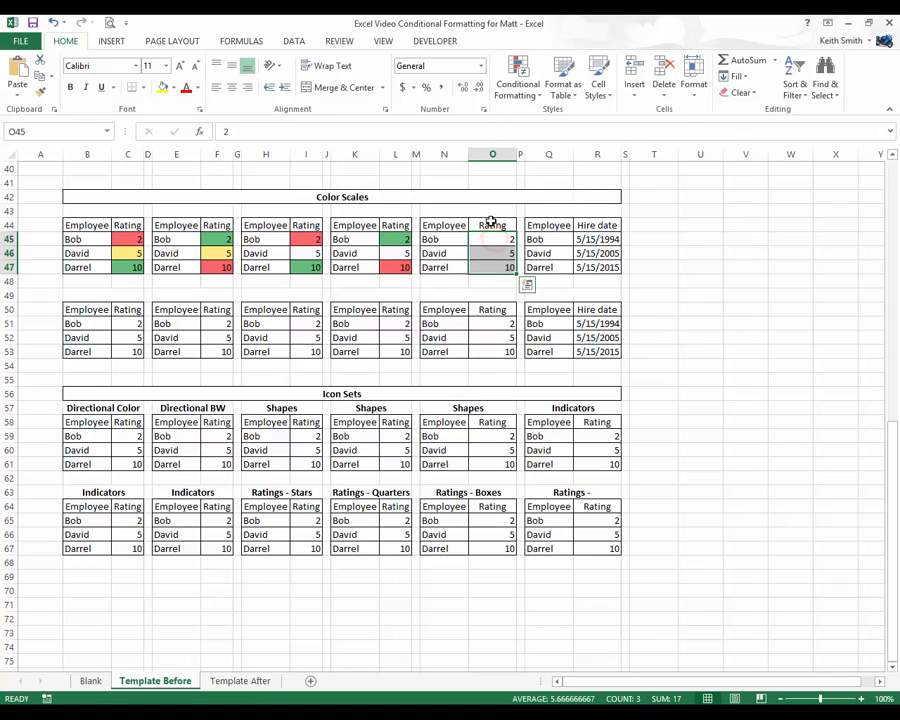
click(518, 90)
mouse_move(570, 210)
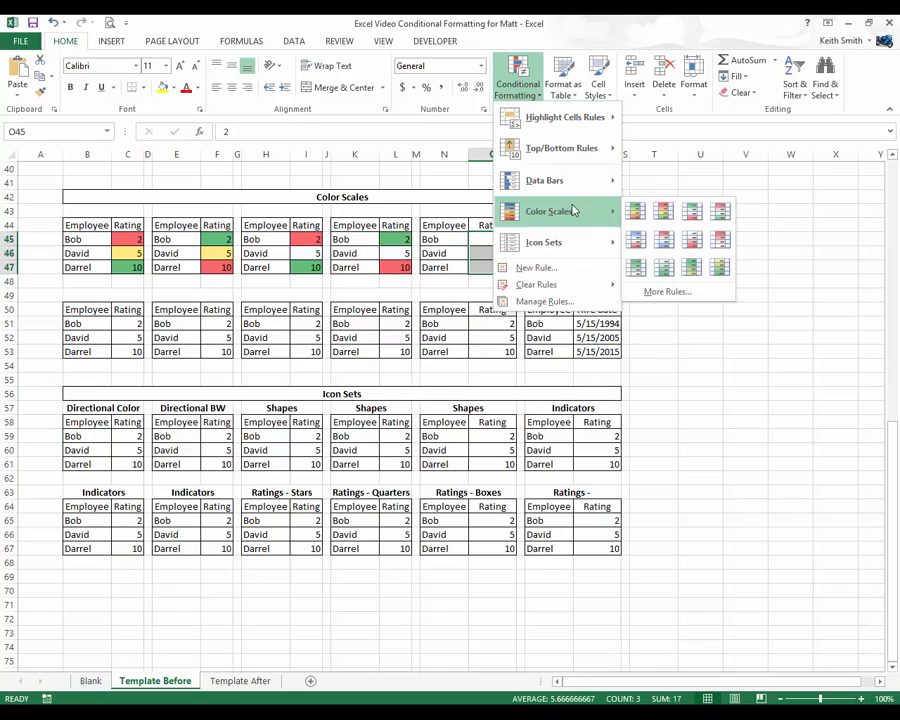
click(636, 245)
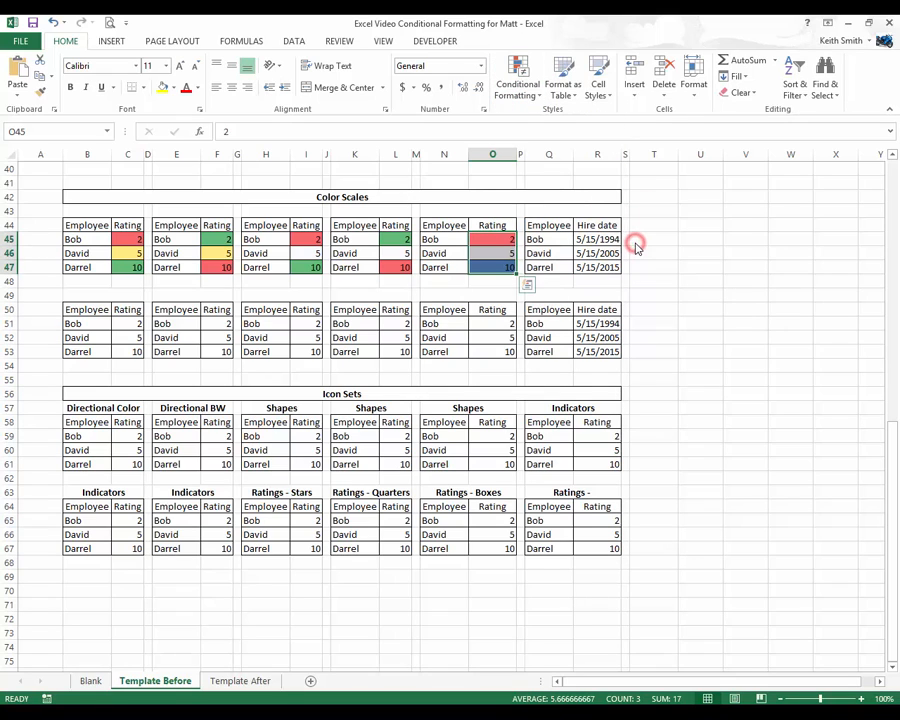
Apply the Red-White-Blue Color Scale to the hire dates in R45:R47 and deselect the range.
drag(597, 239, 597, 267)
click(518, 90)
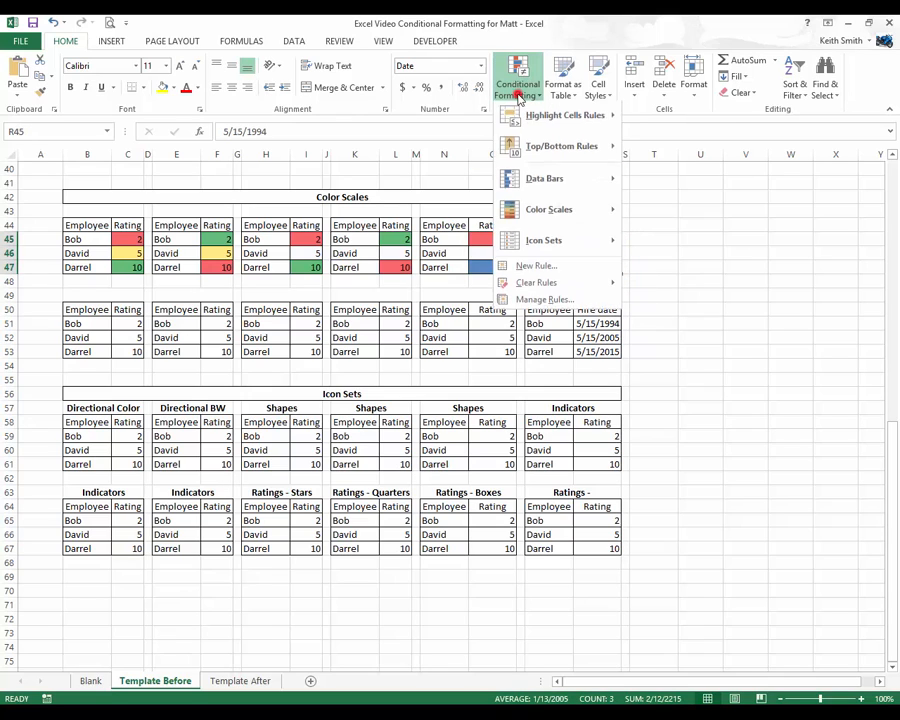
mouse_move(541, 211)
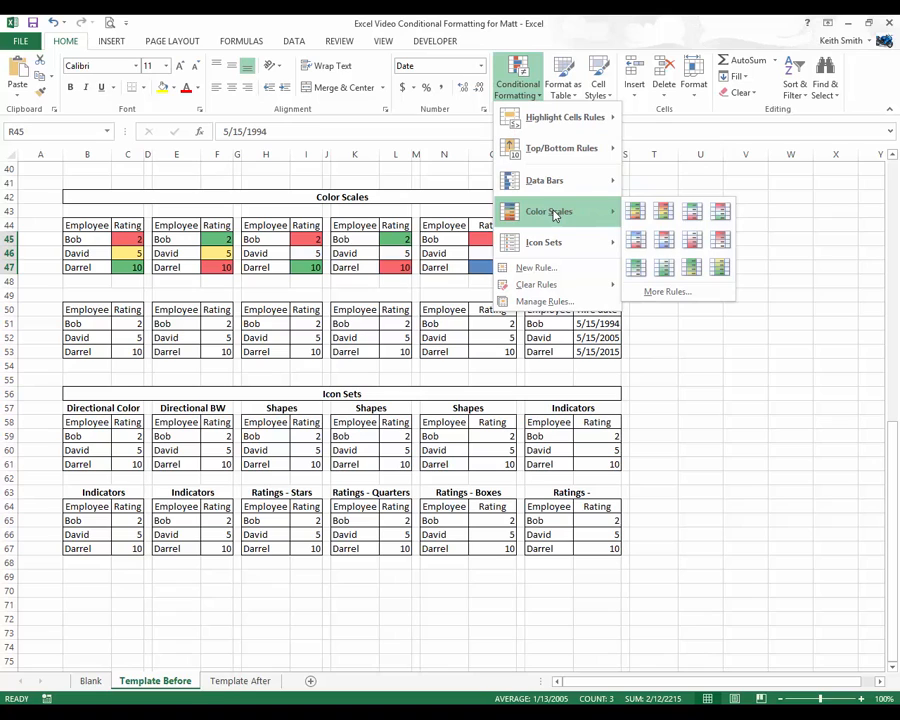
click(663, 239)
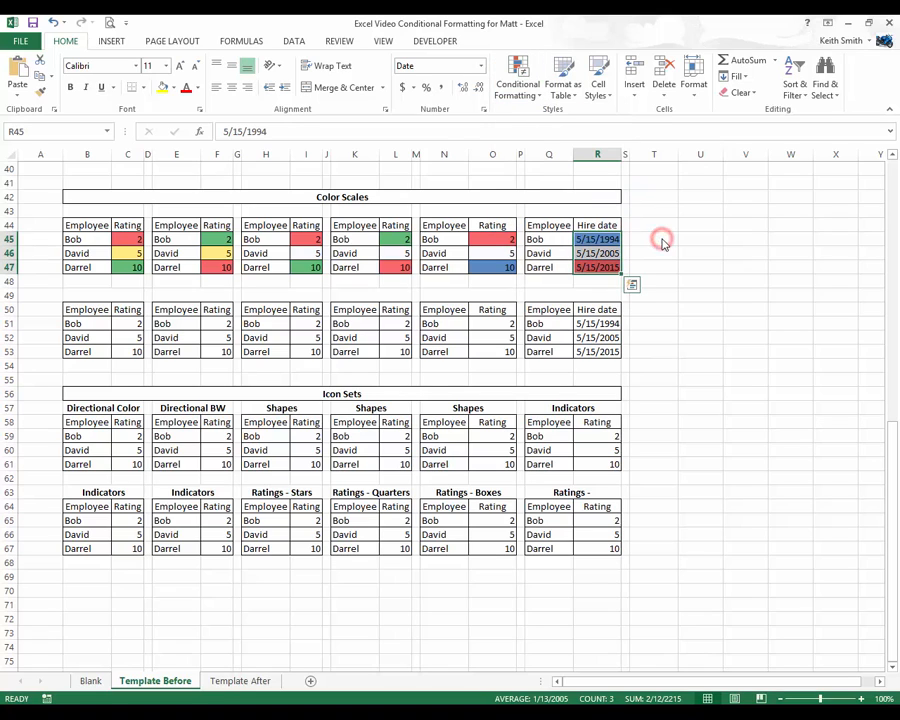
click(598, 257)
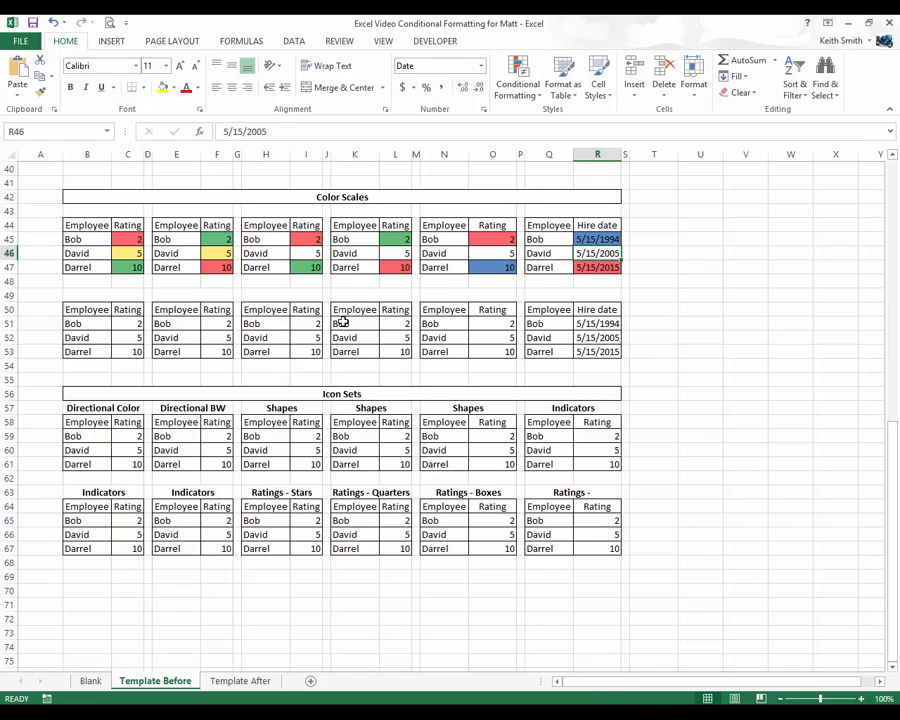
Apply the White-Red Color Scale to the ratings in C51:C53, in the second row of Color Scales tables.
drag(132, 323, 134, 352)
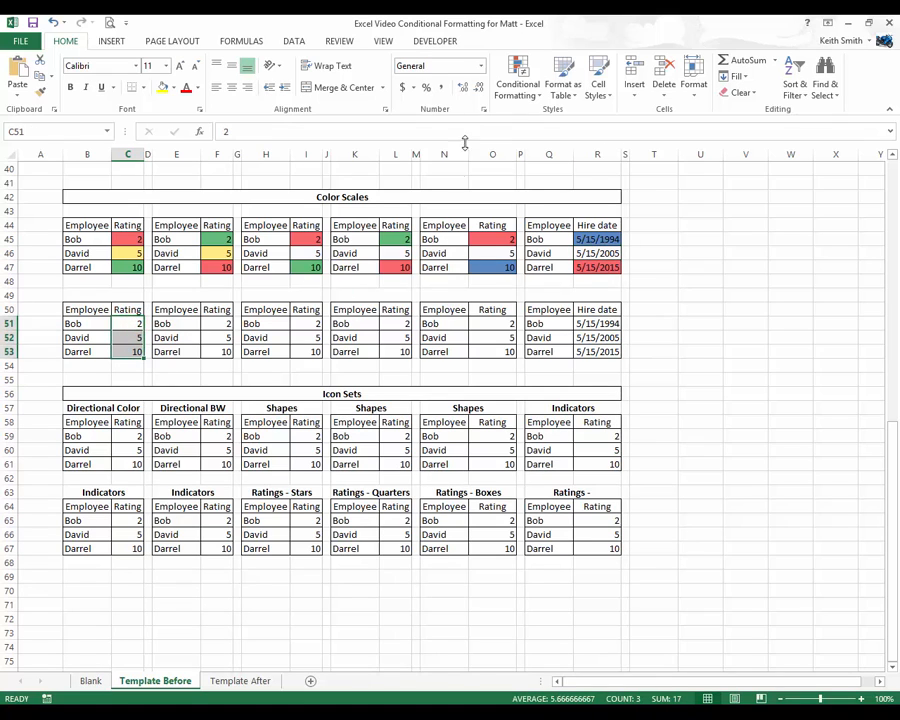
click(527, 95)
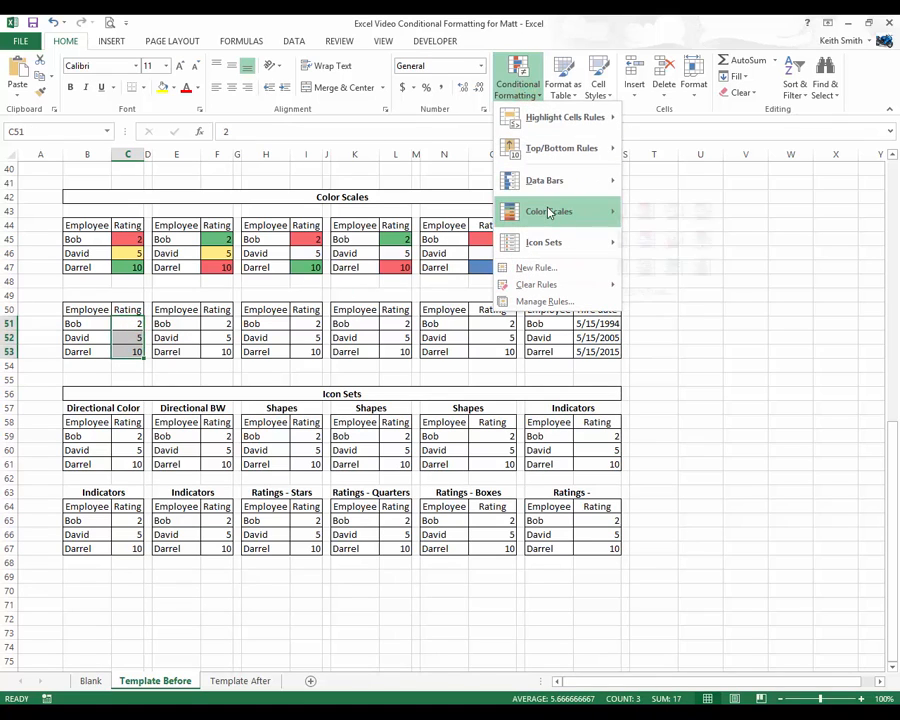
mouse_move(548, 211)
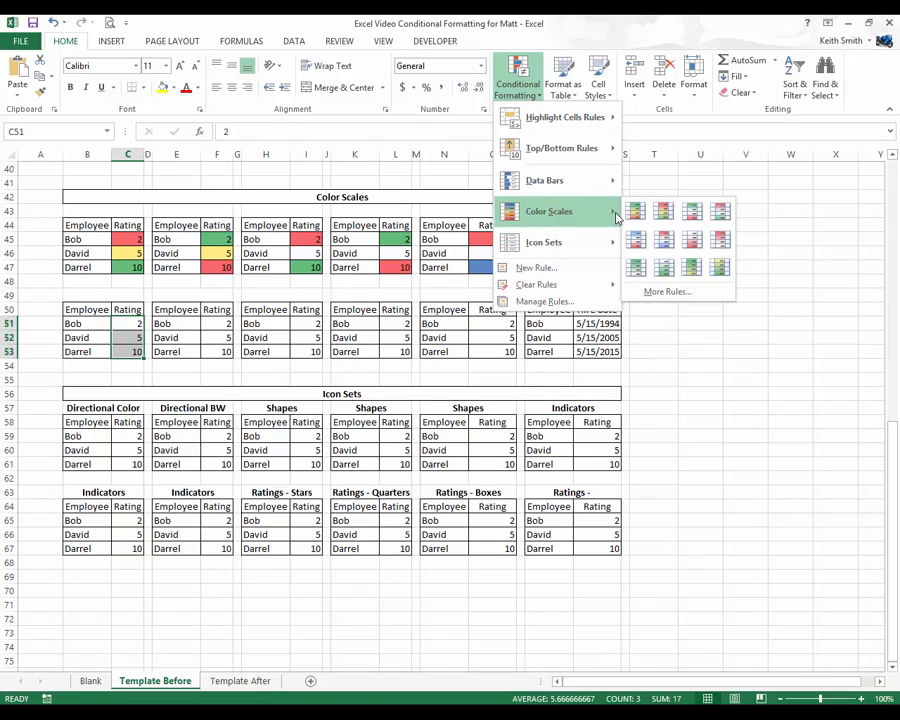
click(691, 240)
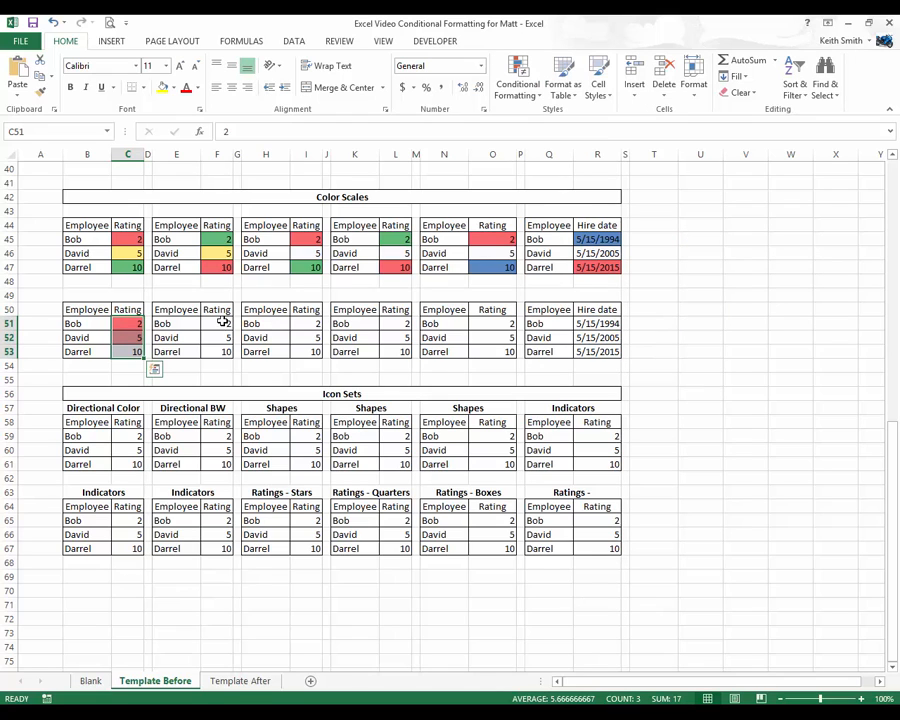
Apply the Red-White-Blue Color Scale to the ratings in F51:F53.
drag(222, 321, 221, 351)
click(517, 84)
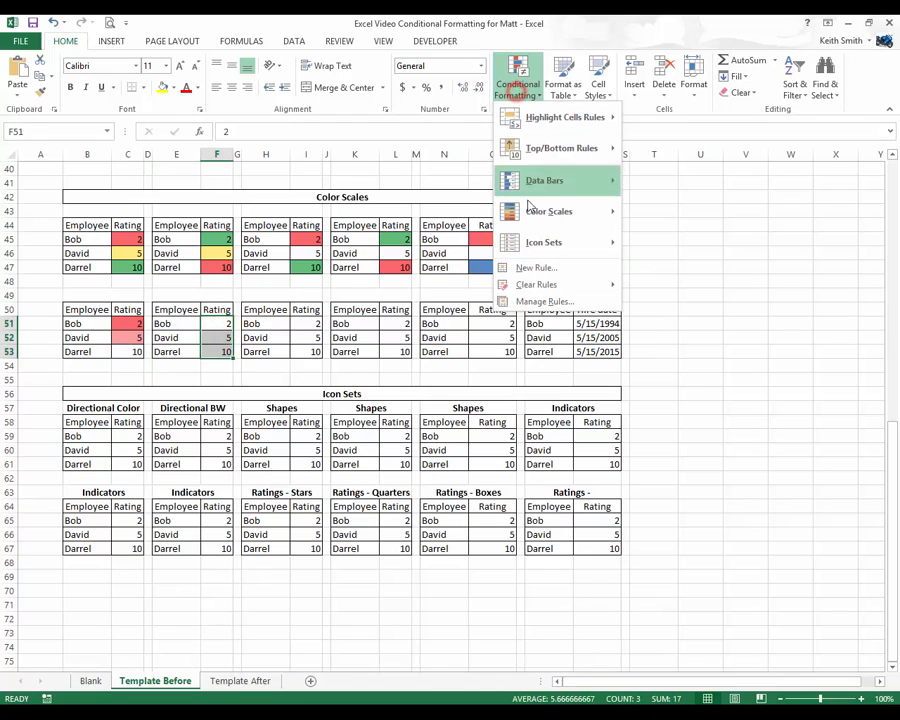
mouse_move(540, 210)
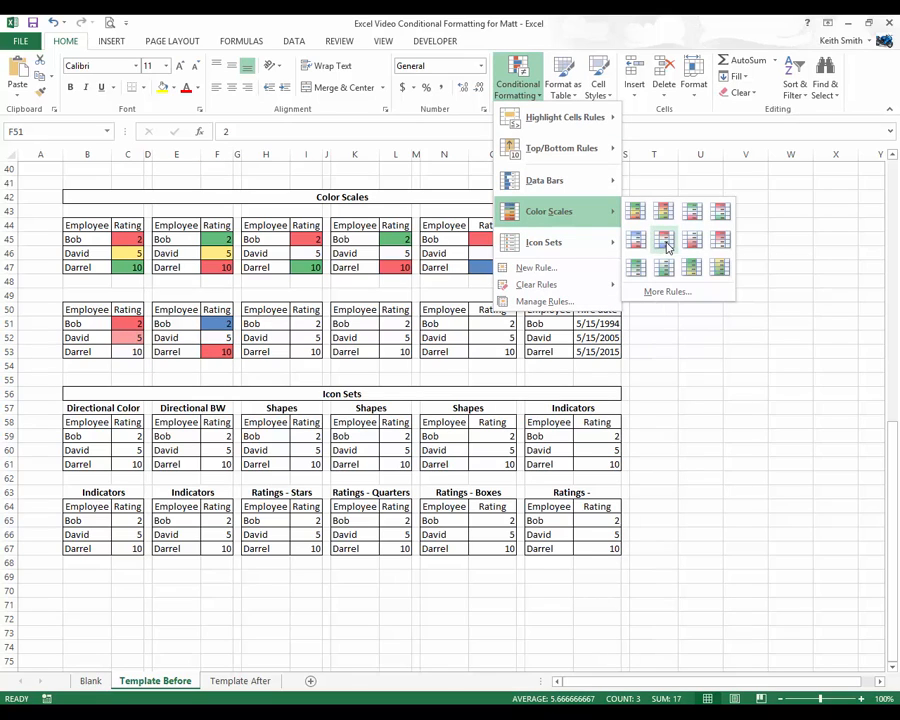
click(666, 243)
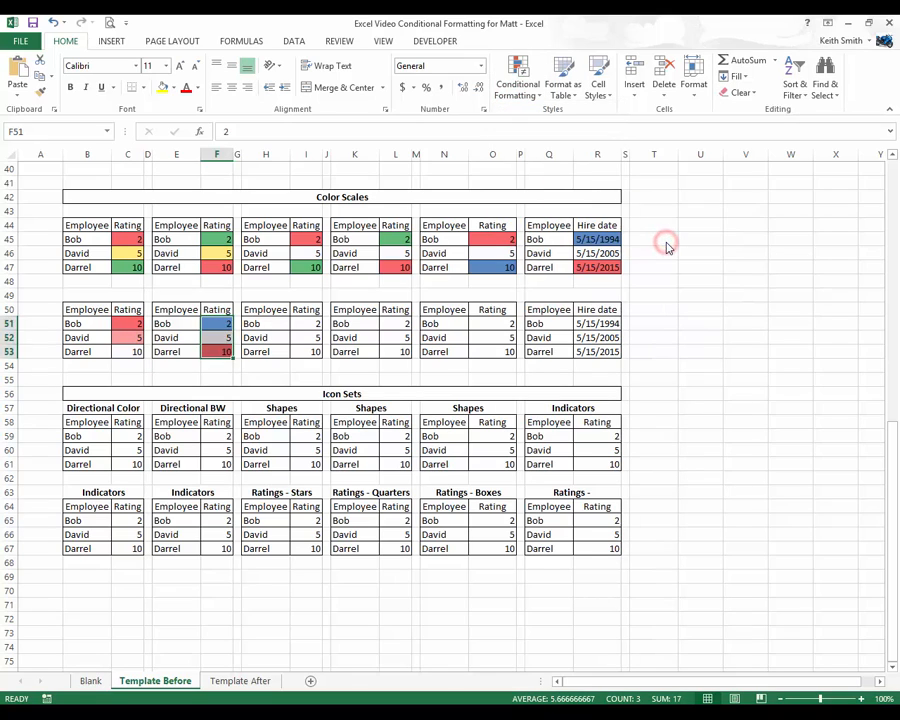
Apply the Red-White Color Scale to the ratings in I51:I53.
key(ctrl+c)
click(308, 324)
drag(308, 337, 308, 351)
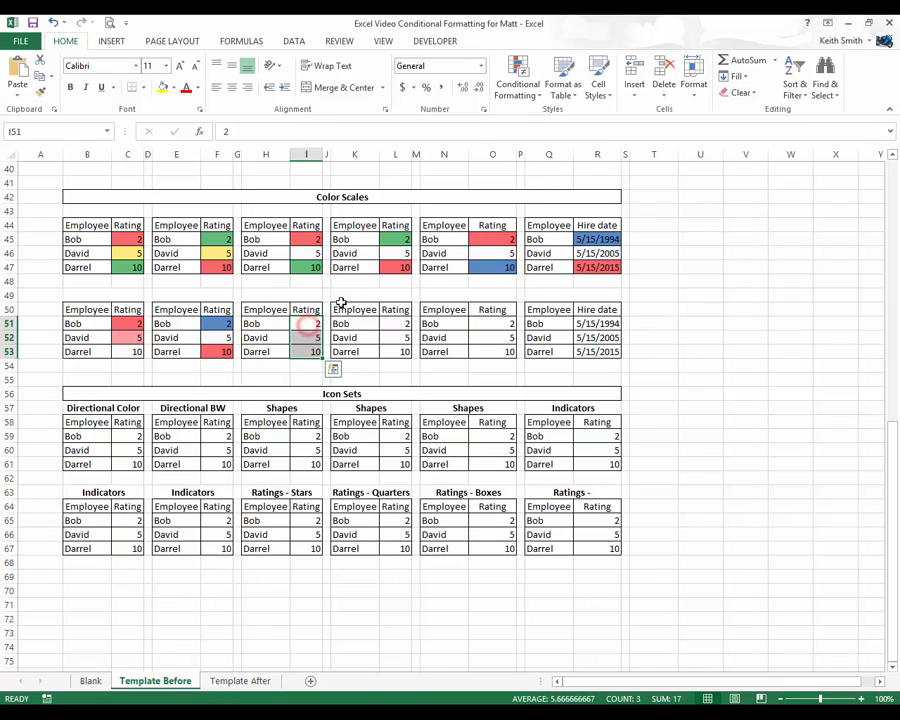
click(517, 80)
mouse_move(556, 212)
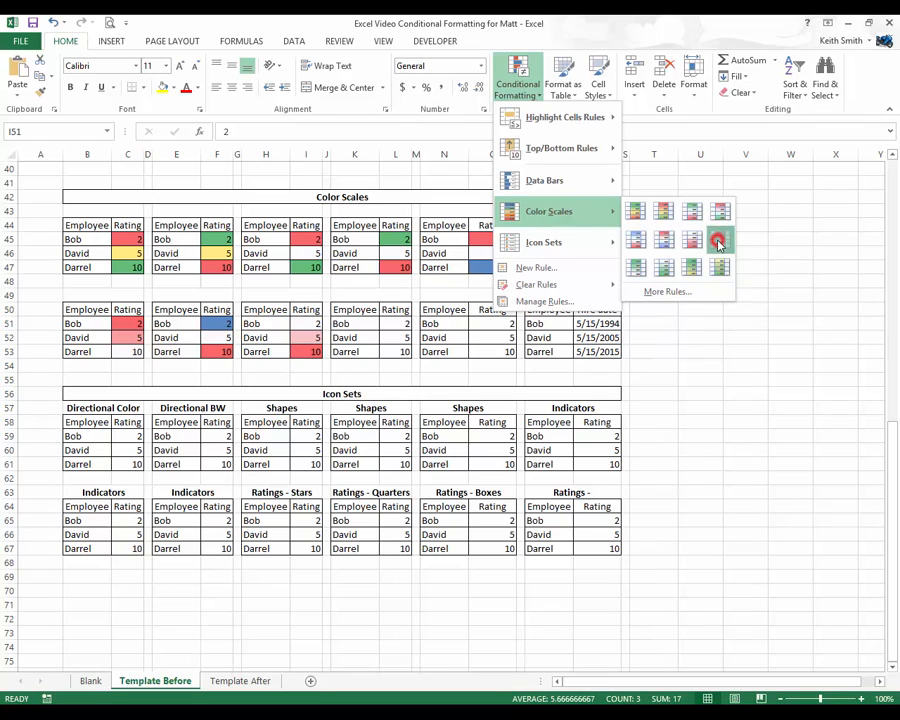
click(720, 244)
Apply the Green-White Color Scale to the ratings in L51:L53.
drag(395, 324, 402, 352)
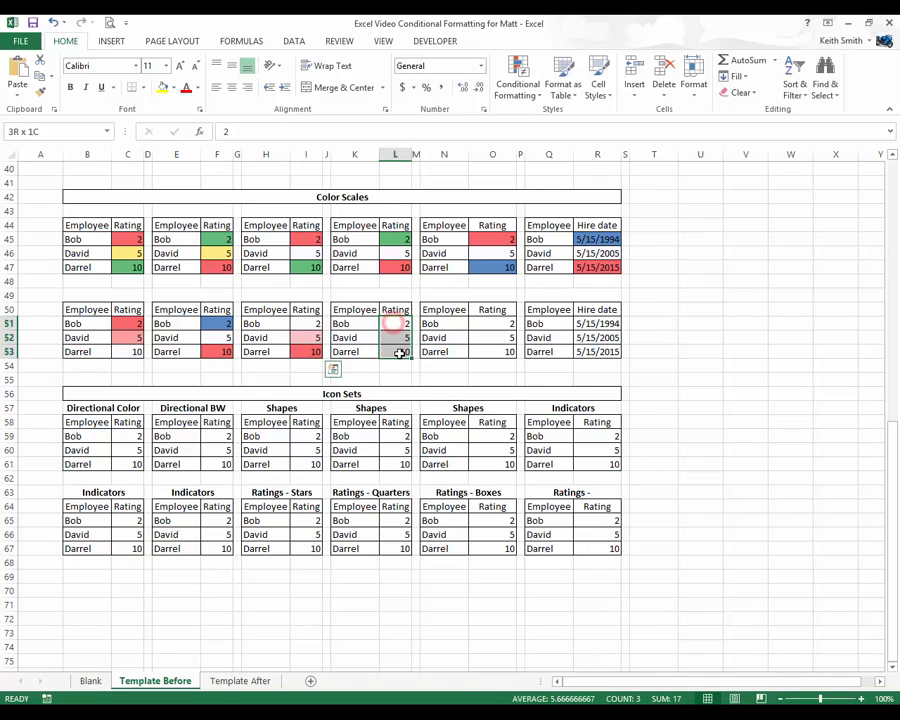
click(515, 88)
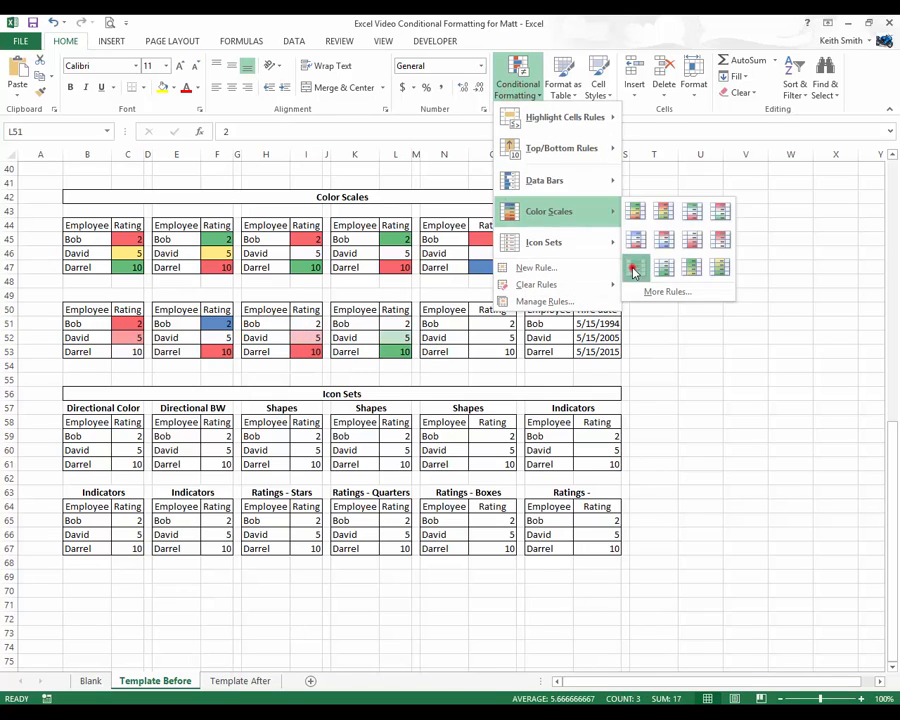
click(630, 266)
Apply the White-Green Color Scale to the ratings in O51:O53.
drag(494, 319, 494, 350)
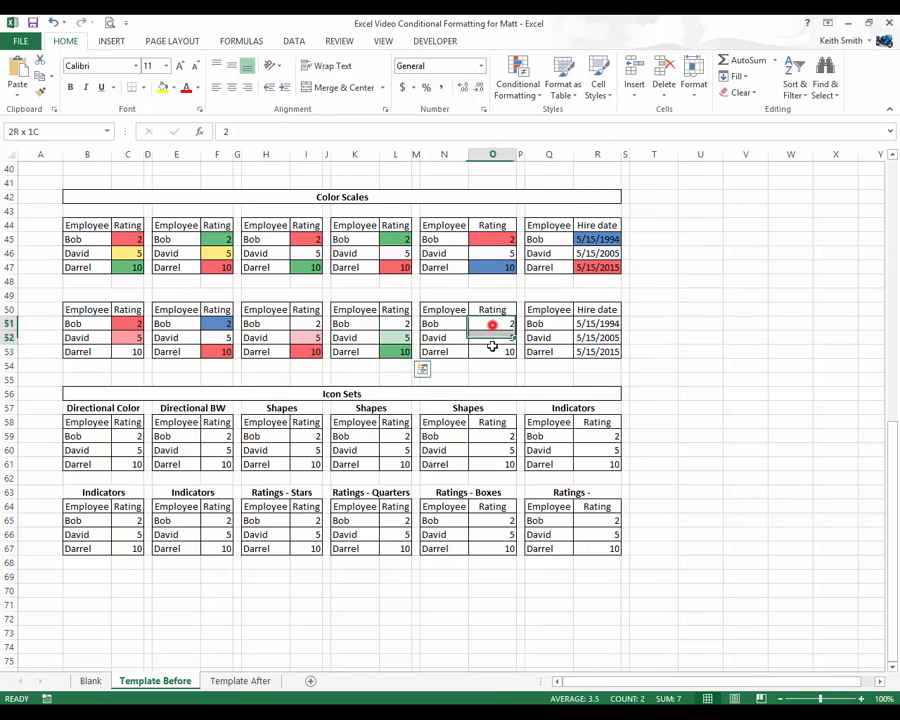
click(517, 86)
mouse_move(604, 211)
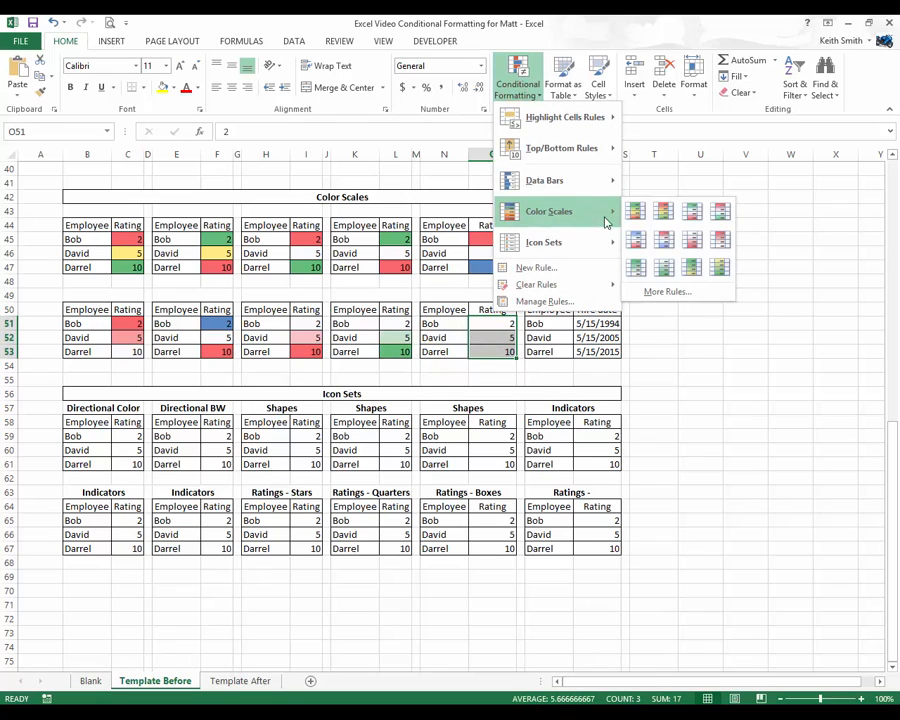
click(667, 277)
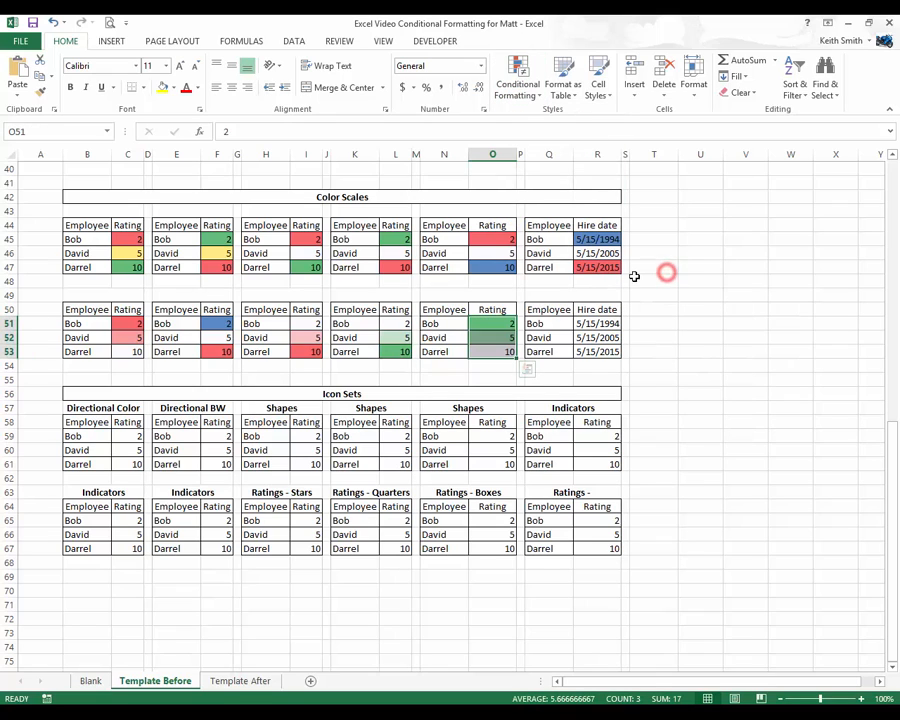
Apply the Yellow-Green Color Scale to the hire dates in R51:R53.
drag(582, 326, 592, 352)
click(517, 86)
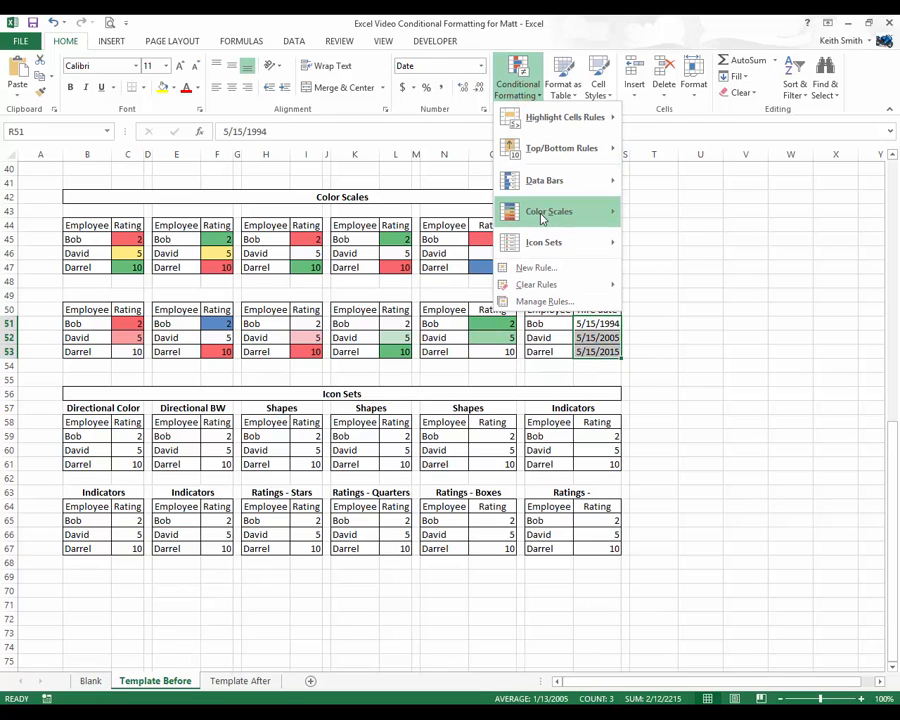
mouse_move(546, 211)
click(717, 265)
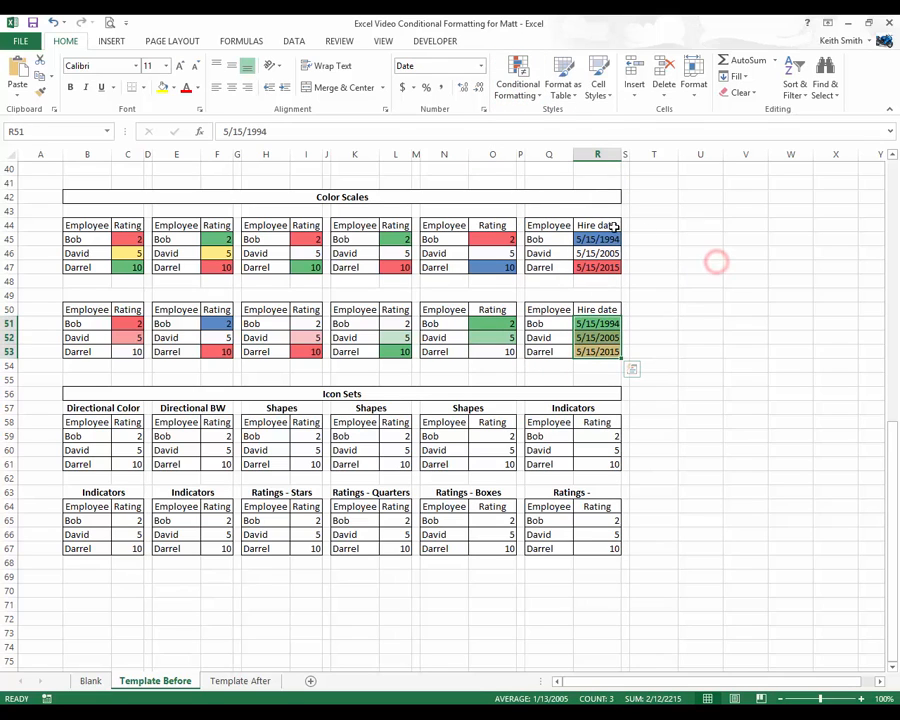
Change the ratings in O51:O53 to the Green-Yellow Color Scale.
drag(482, 327, 490, 350)
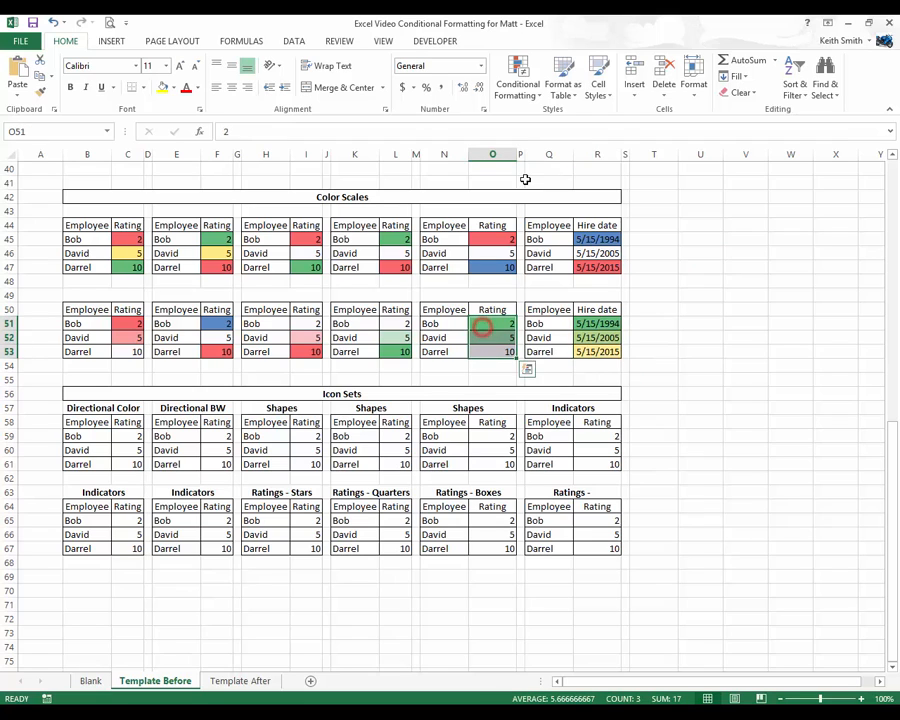
click(517, 86)
mouse_move(545, 211)
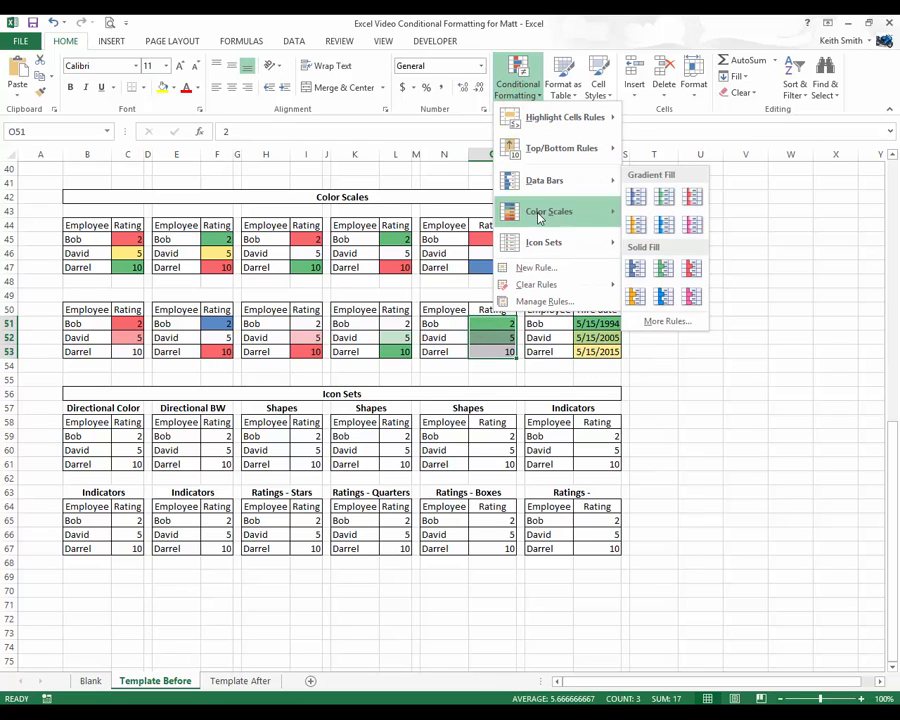
click(690, 267)
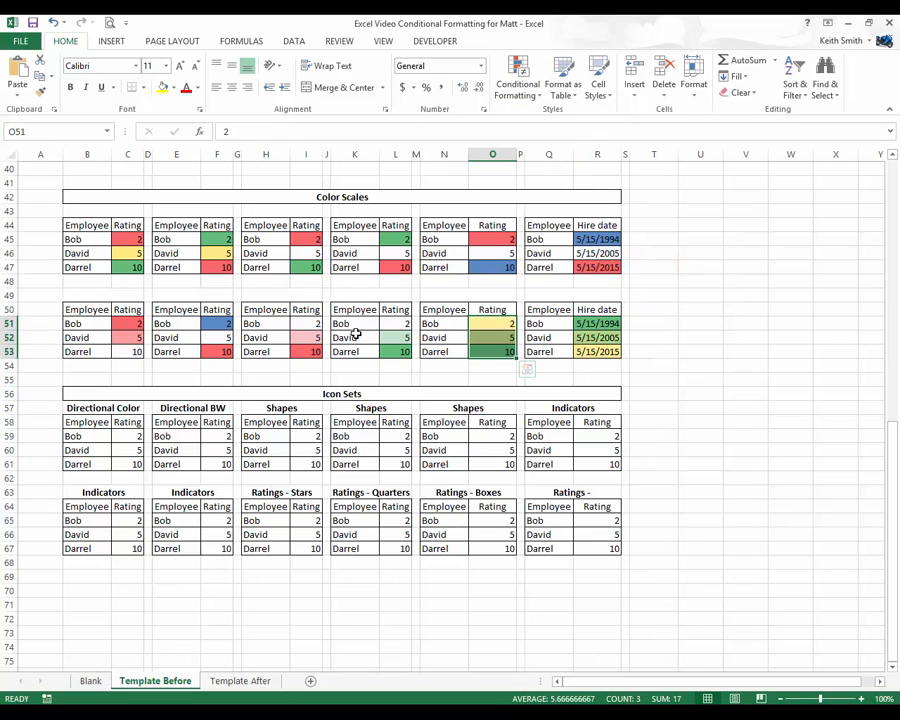
Change the ratings in I51:I53 to the Green-White Color Scale.
drag(297, 321, 302, 350)
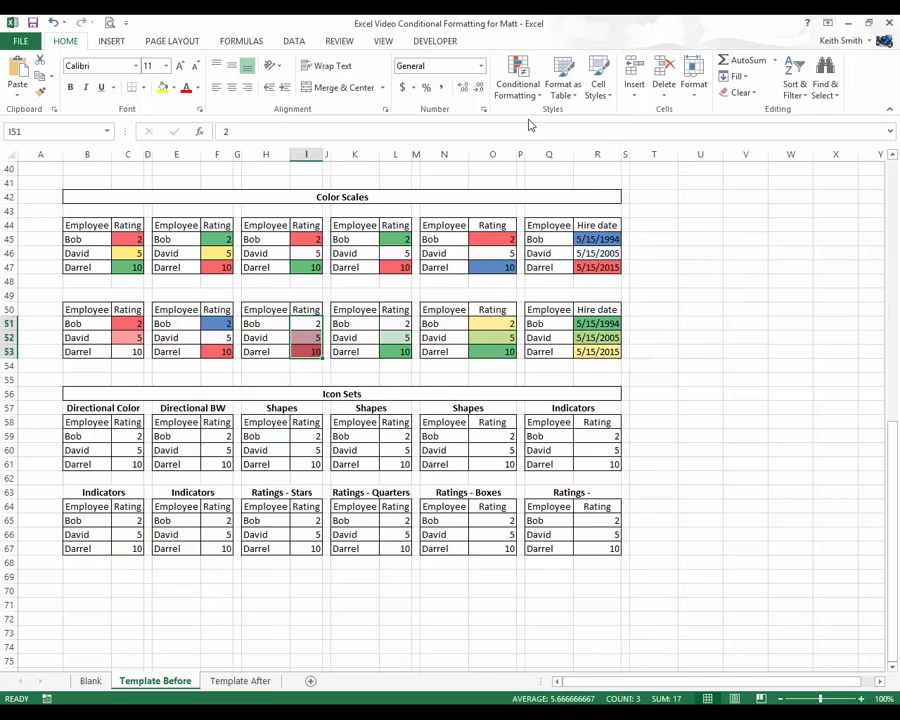
click(517, 84)
mouse_move(534, 210)
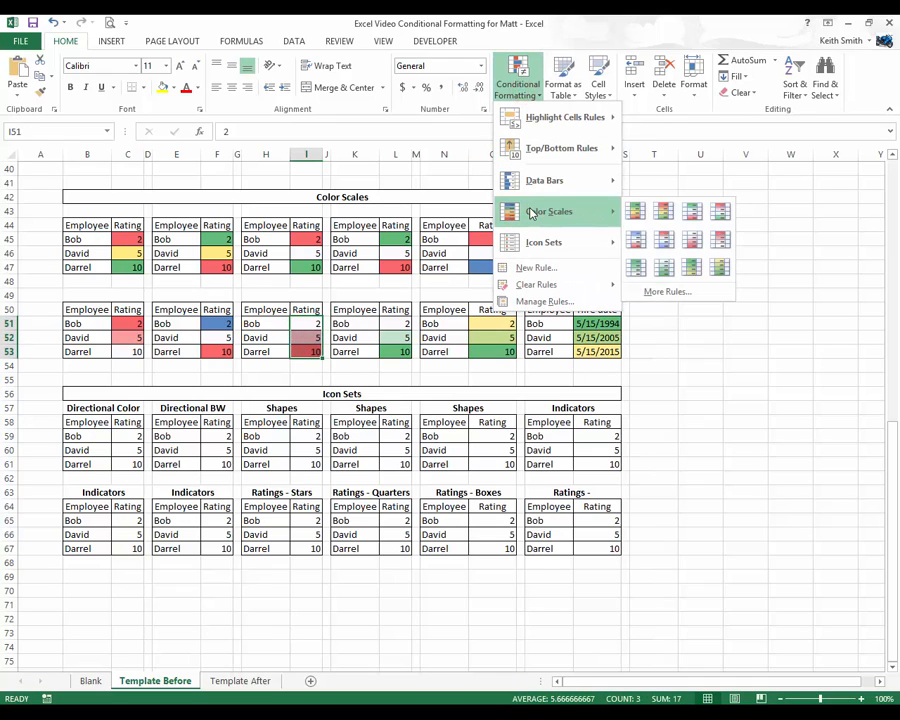
click(635, 268)
Change the ratings in L51:L53 to the White-Green Color Scale and deselect the range.
drag(396, 315, 398, 350)
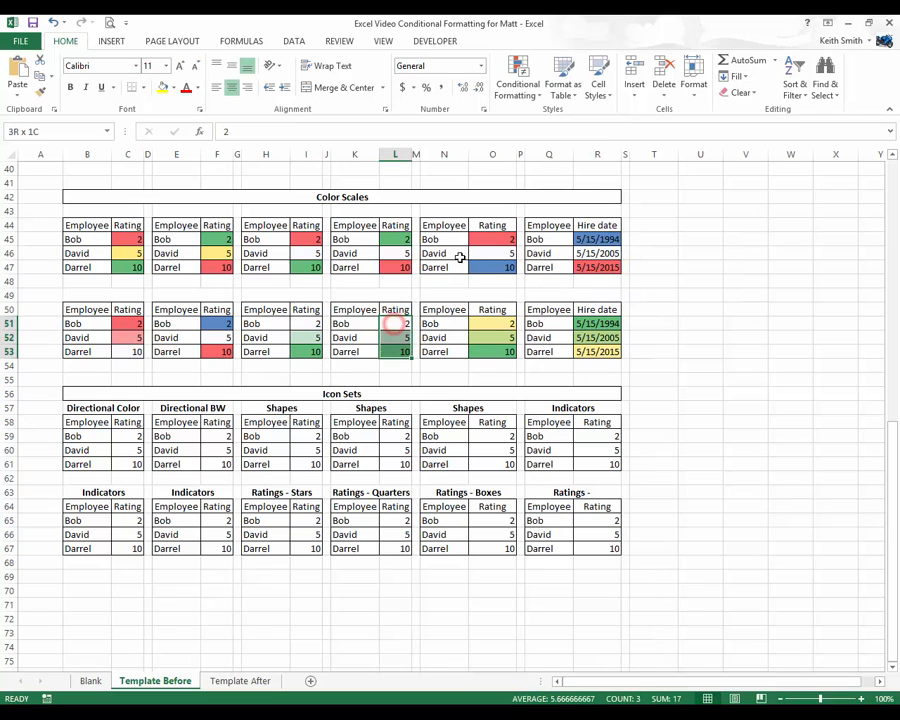
click(517, 84)
mouse_move(548, 213)
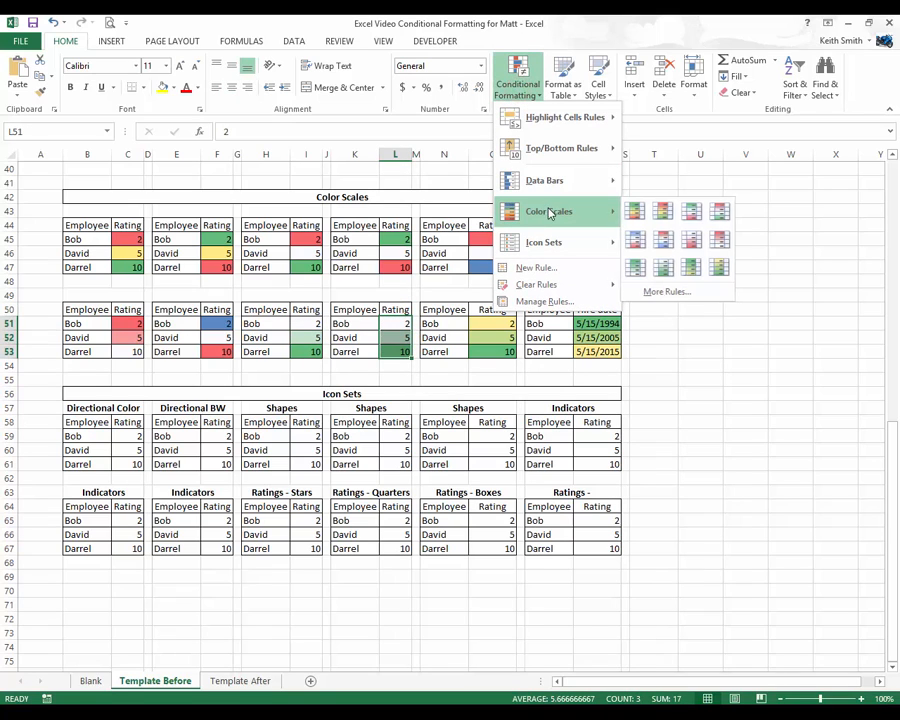
click(667, 271)
click(348, 324)
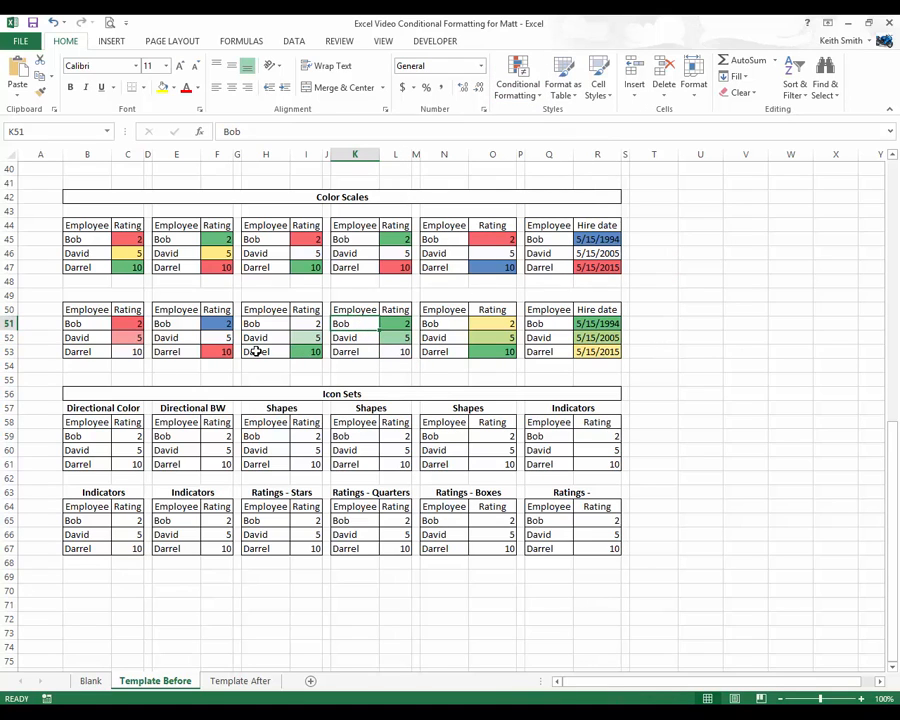
click(133, 379)
Apply the 3 Arrows (Colored) icon set to the Directional Color ratings in C59:C61.
scroll(126, 366, down, 3)
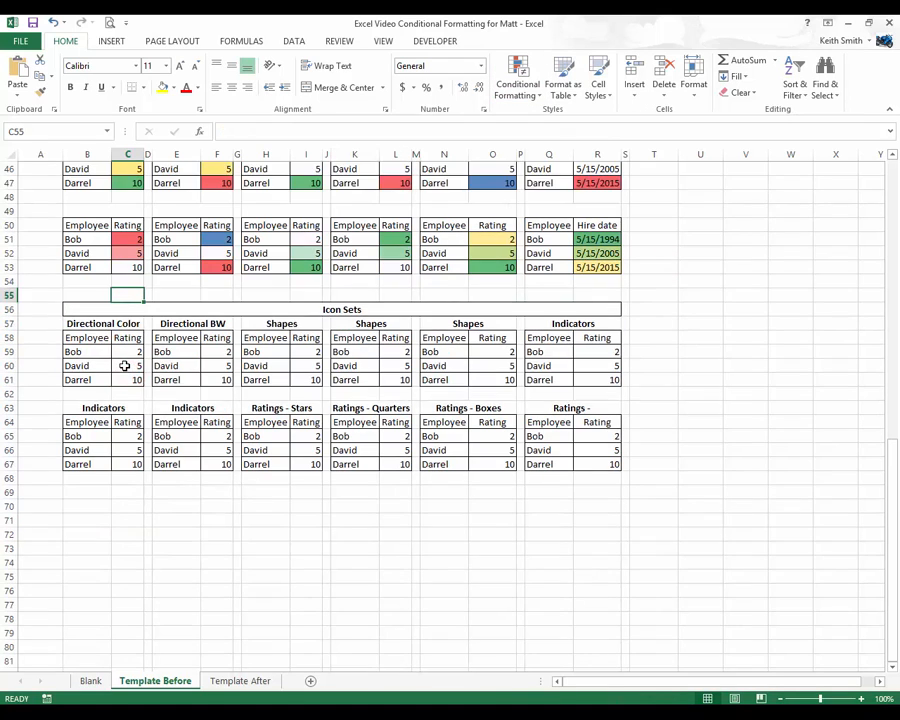
drag(126, 309, 126, 335)
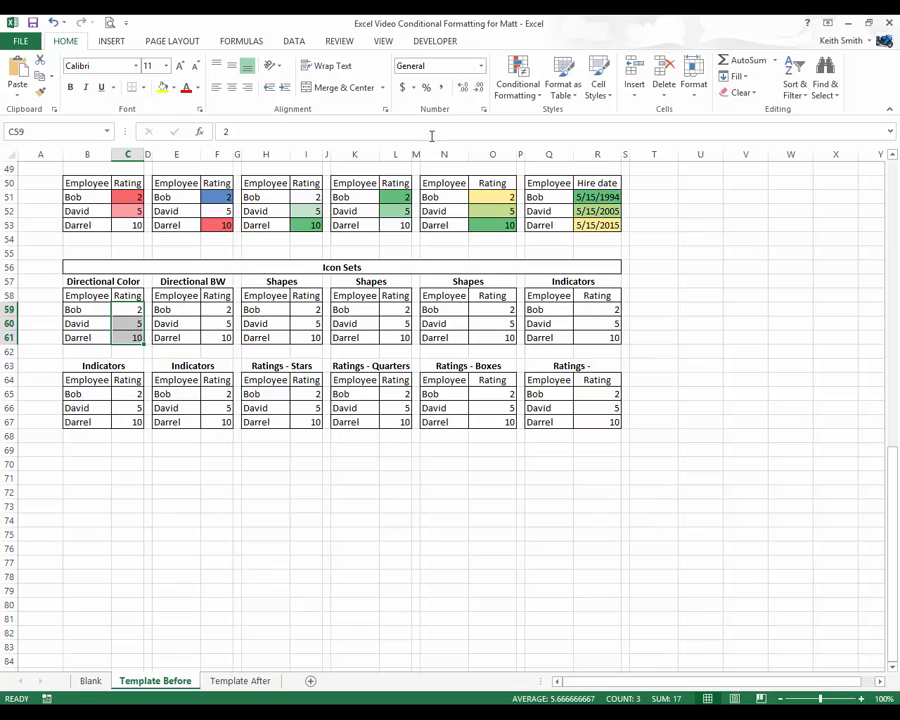
click(518, 82)
mouse_move(578, 247)
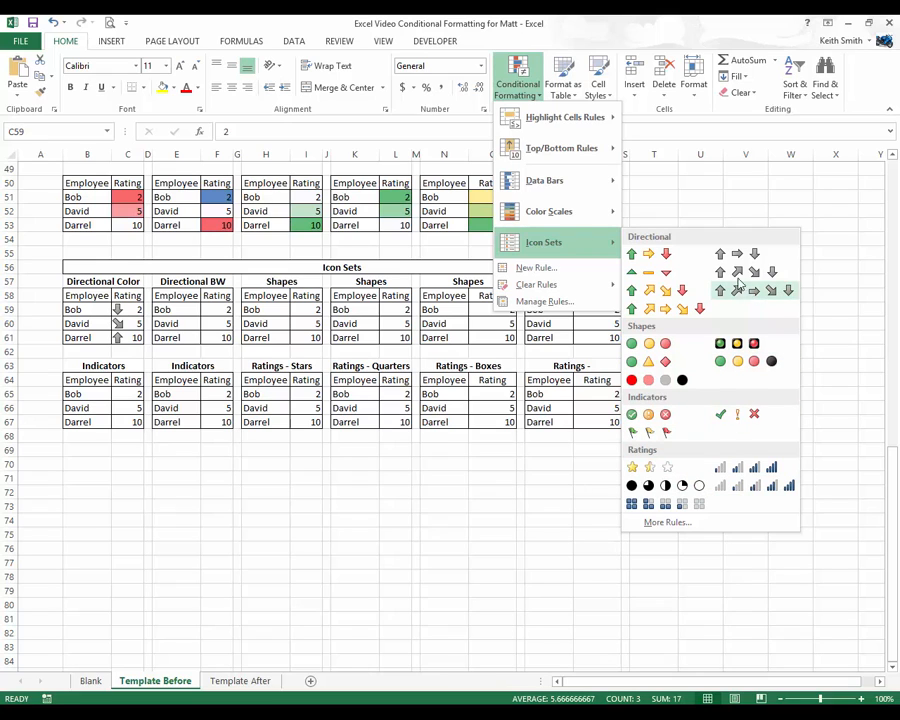
click(651, 255)
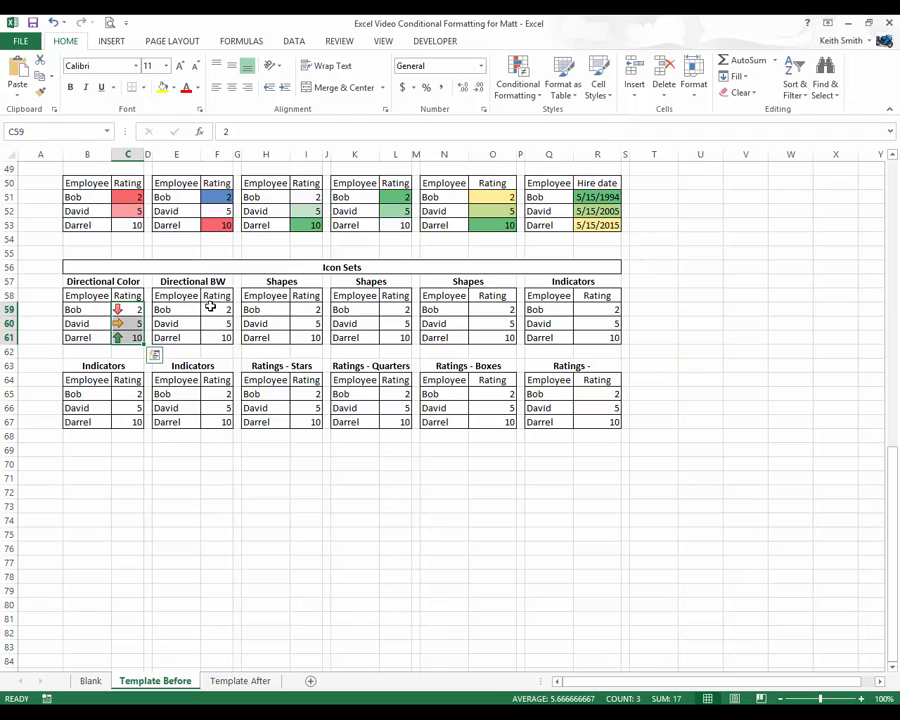
Apply the 3 Arrows (Gray) icon set to the Directional BW ratings in F59:F61.
drag(210, 309, 214, 337)
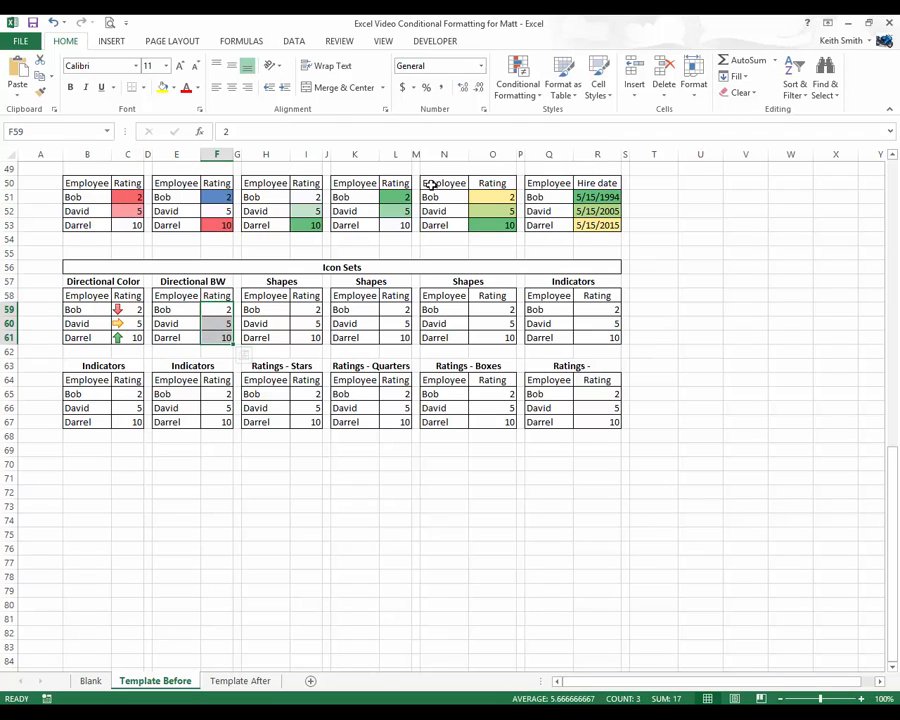
click(510, 96)
mouse_move(545, 240)
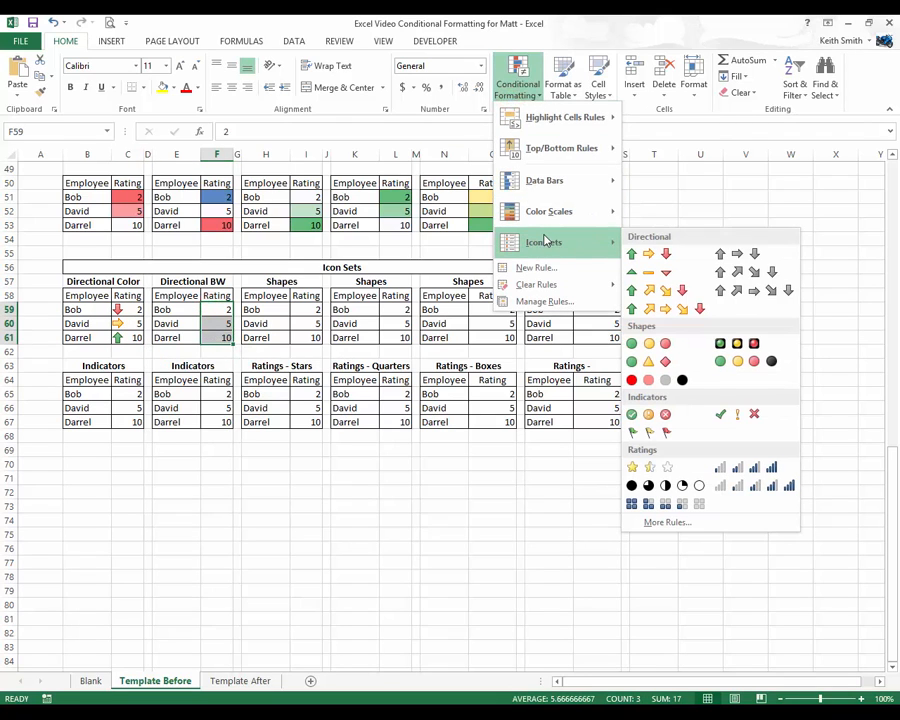
click(737, 254)
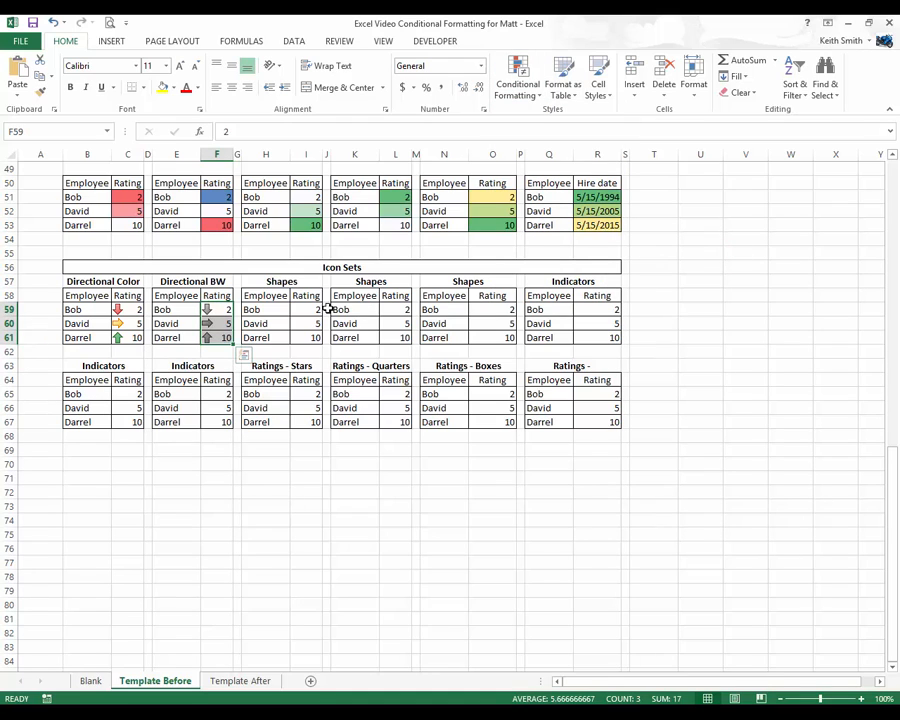
Apply the 3 Traffic Lights (Unrimmed) icon set to the first Shapes table's ratings in I59:I61.
drag(309, 310, 310, 337)
click(522, 92)
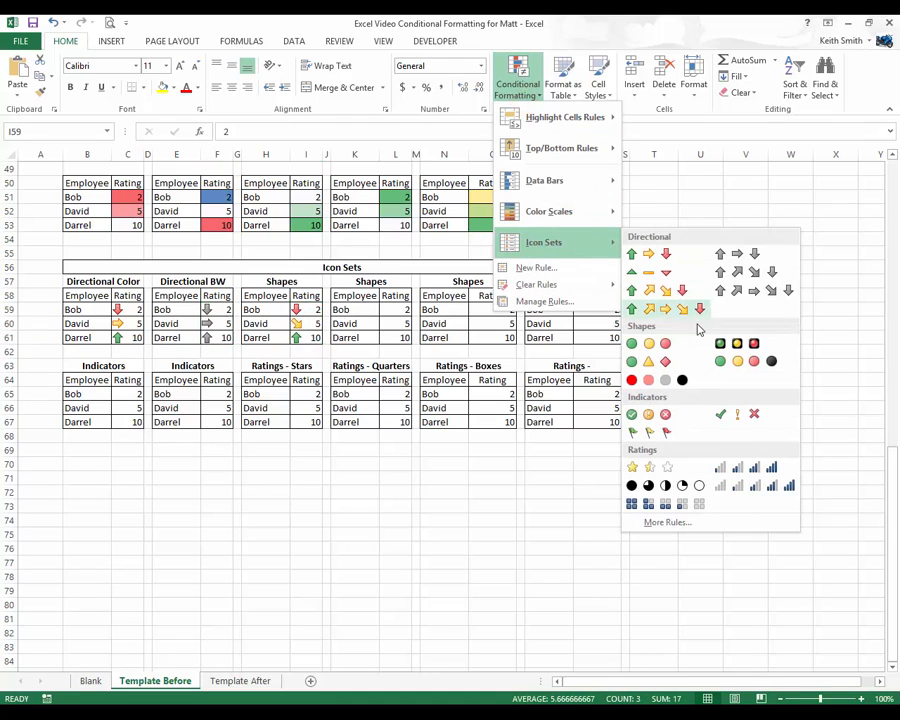
click(662, 350)
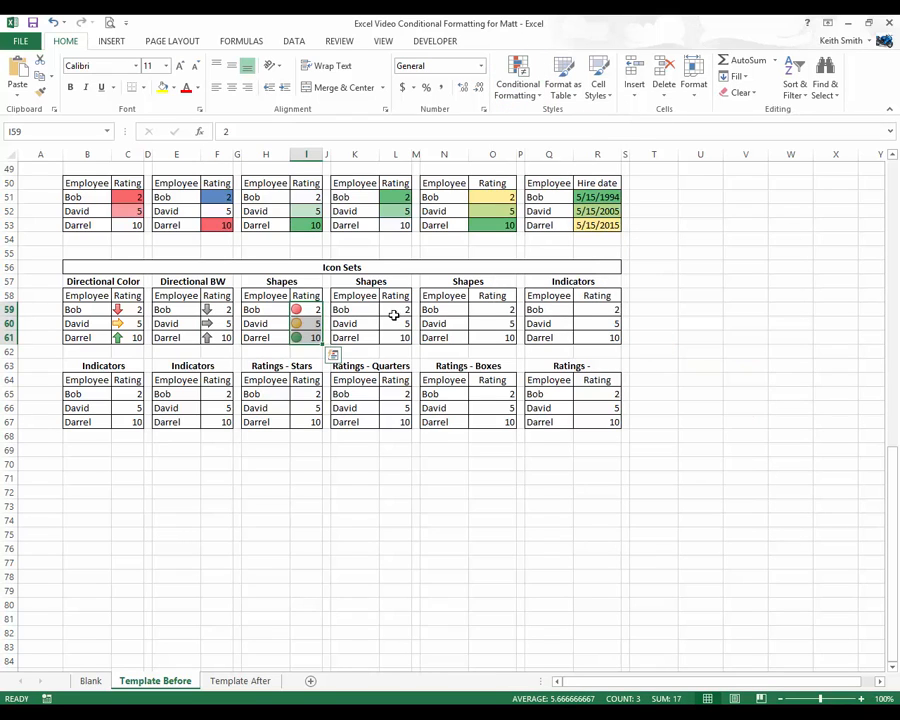
Apply the Red To Black icon set to the second Shapes table's ratings in L59:L61.
drag(395, 310, 390, 338)
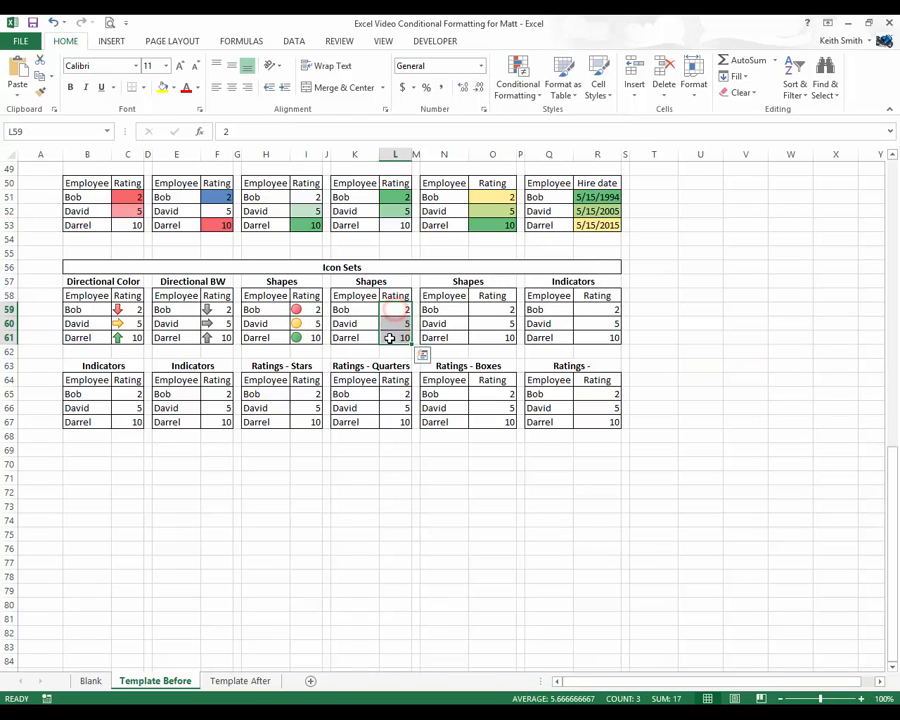
click(518, 84)
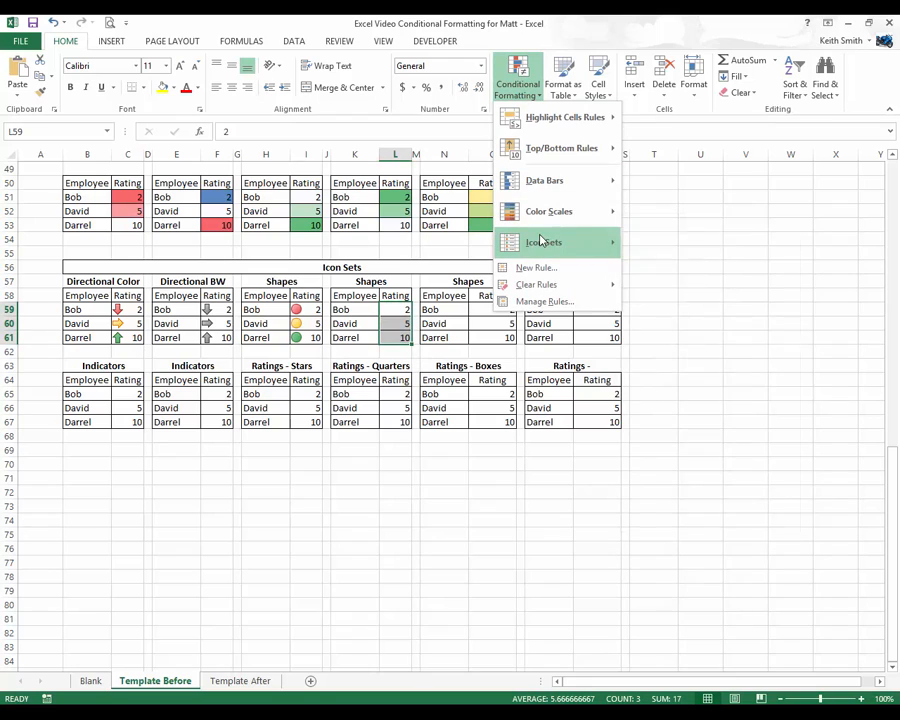
mouse_move(578, 244)
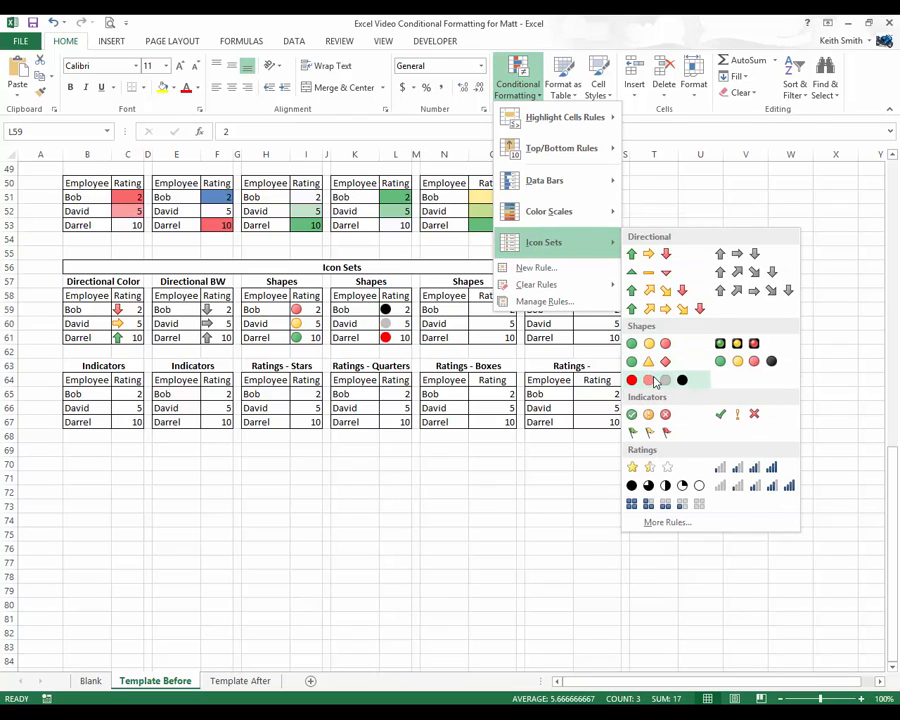
click(655, 378)
Apply the 3 Traffic Lights (Rimmed) icon set to the third Shapes table's ratings in O59:O61.
drag(492, 311, 492, 337)
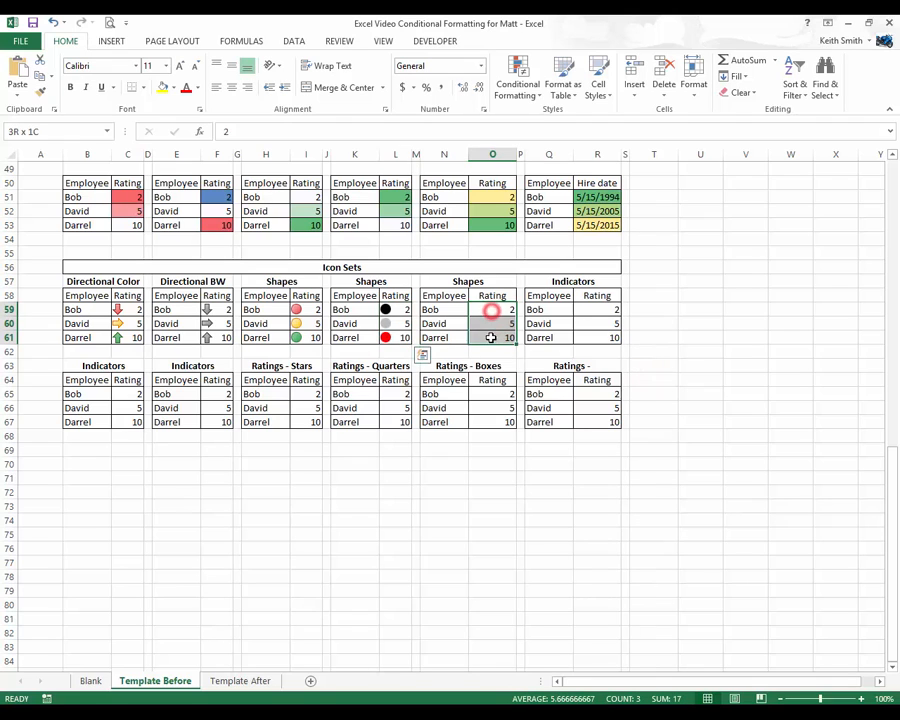
click(526, 92)
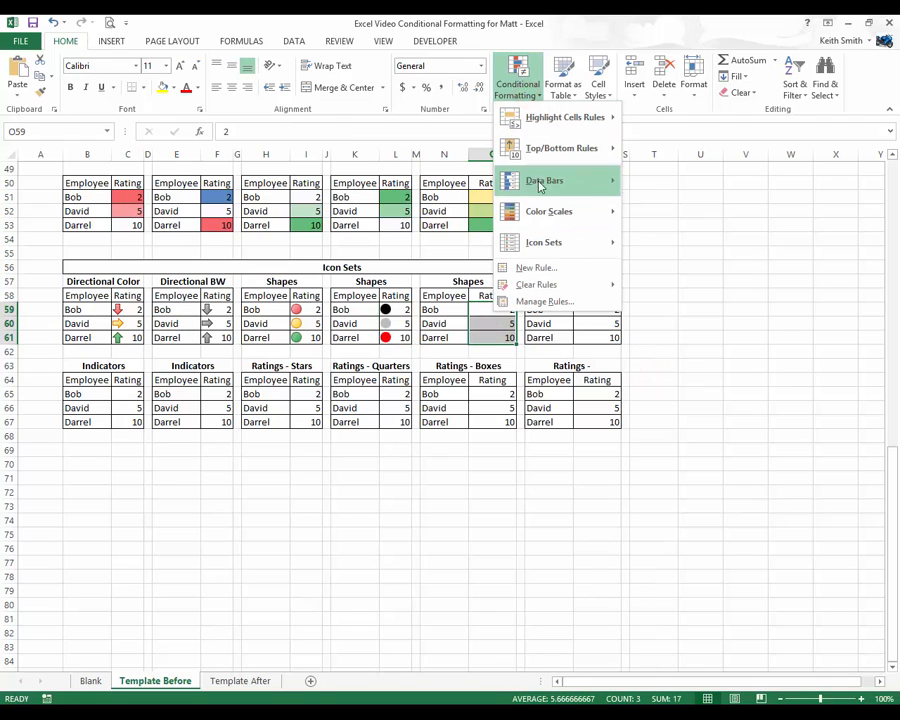
mouse_move(576, 238)
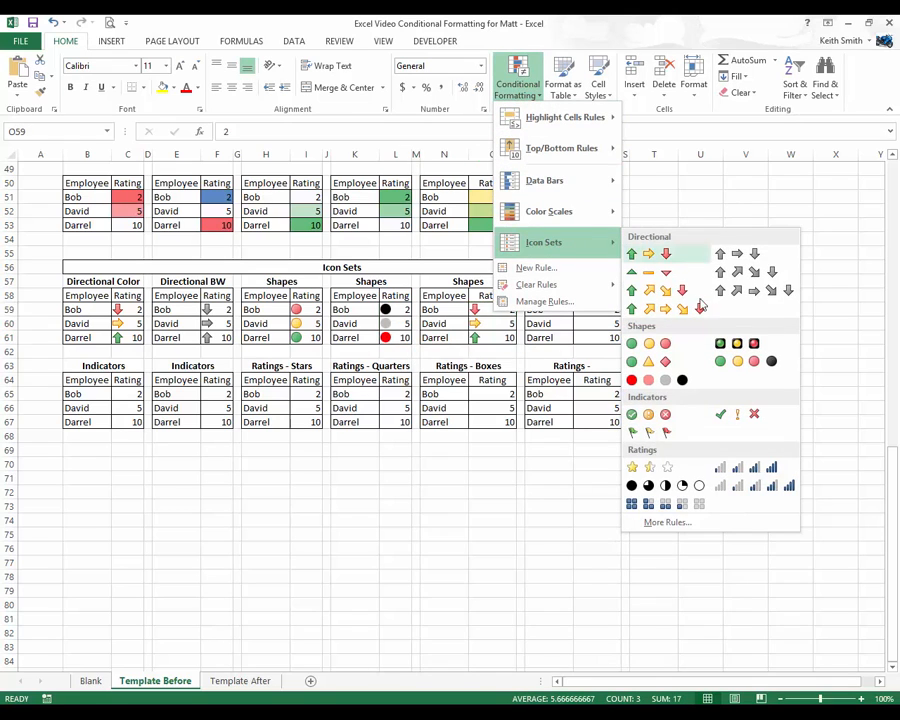
click(738, 345)
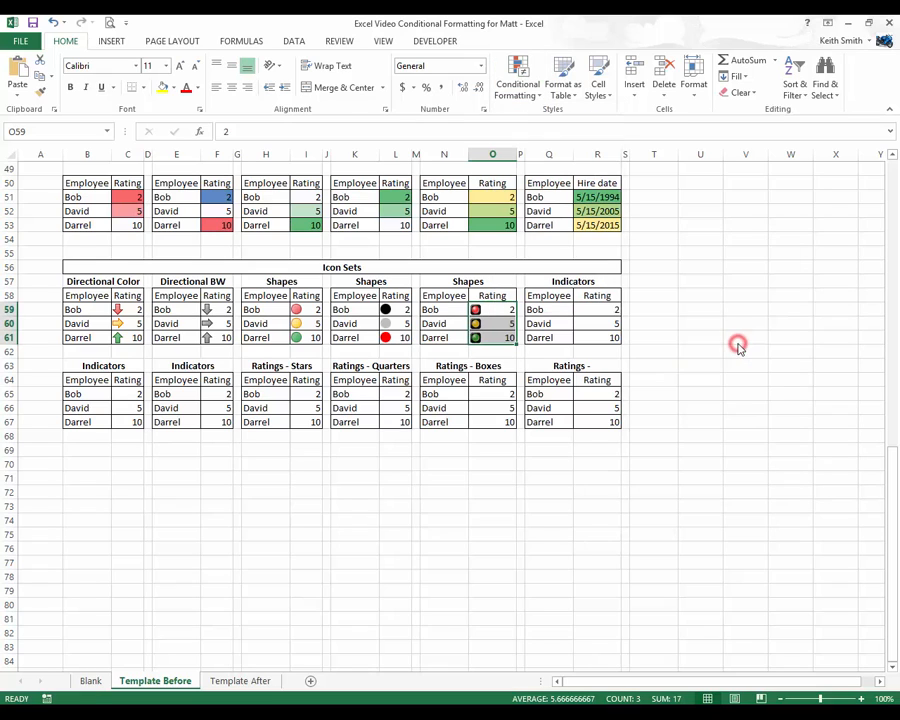
Apply the 3 Symbols (Circled) icon set to the Indicators ratings in R59:R61.
drag(597, 311, 597, 337)
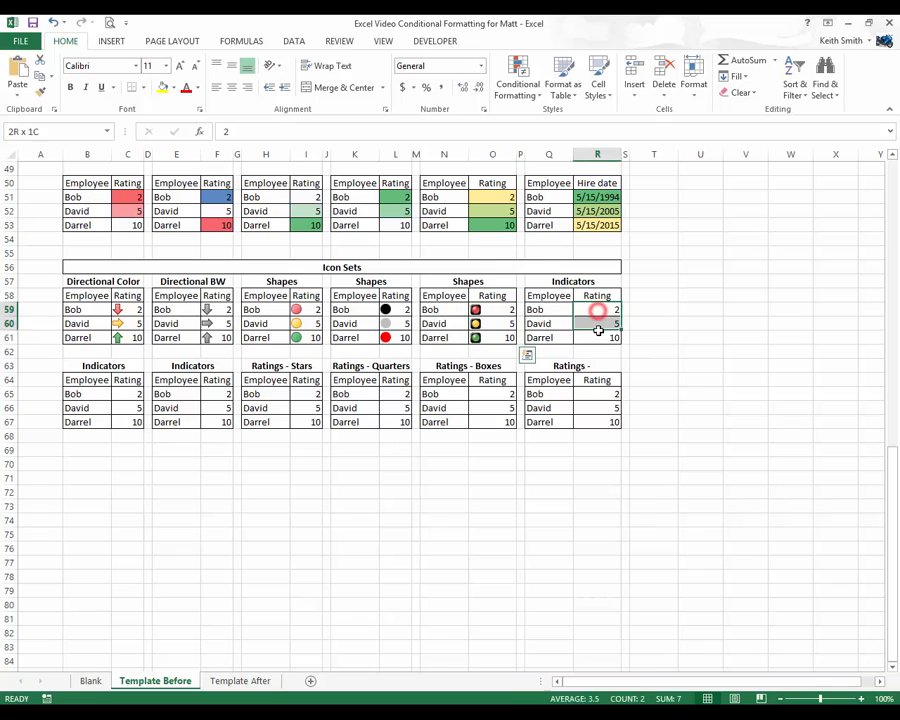
click(526, 90)
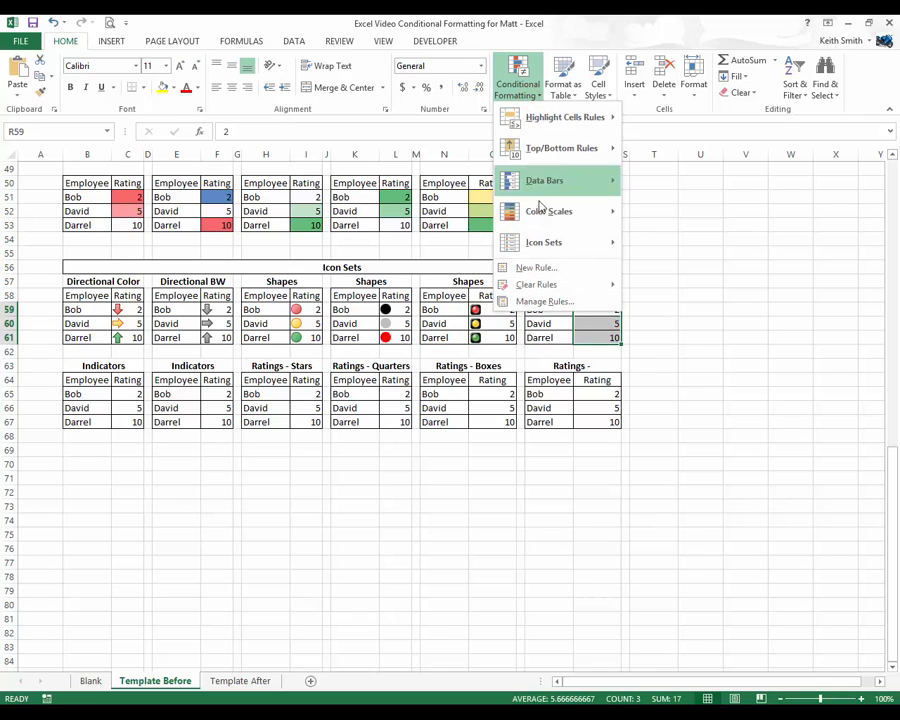
mouse_move(548, 253)
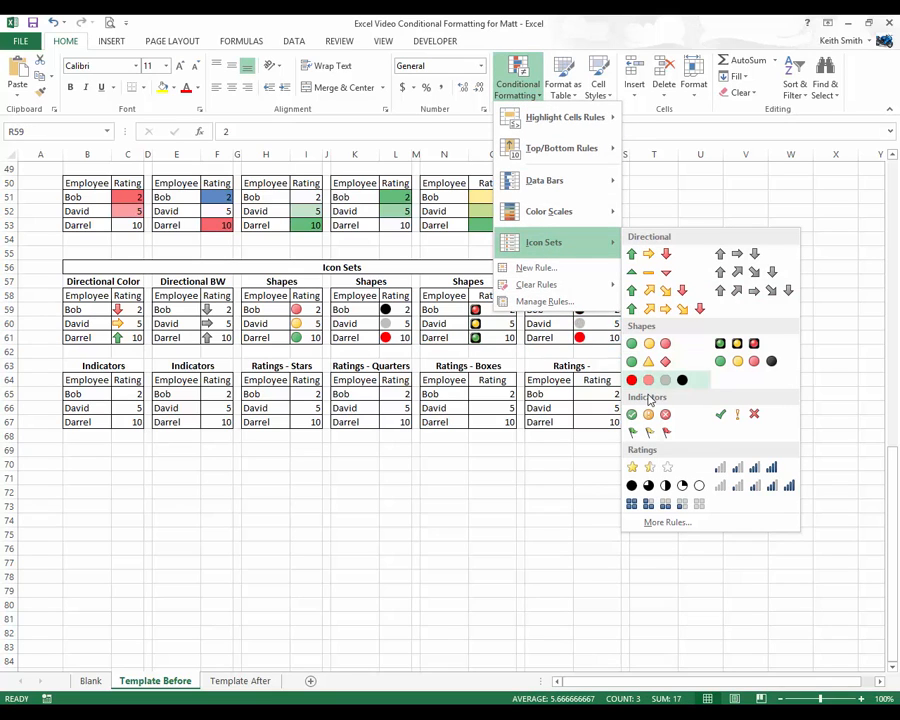
click(649, 417)
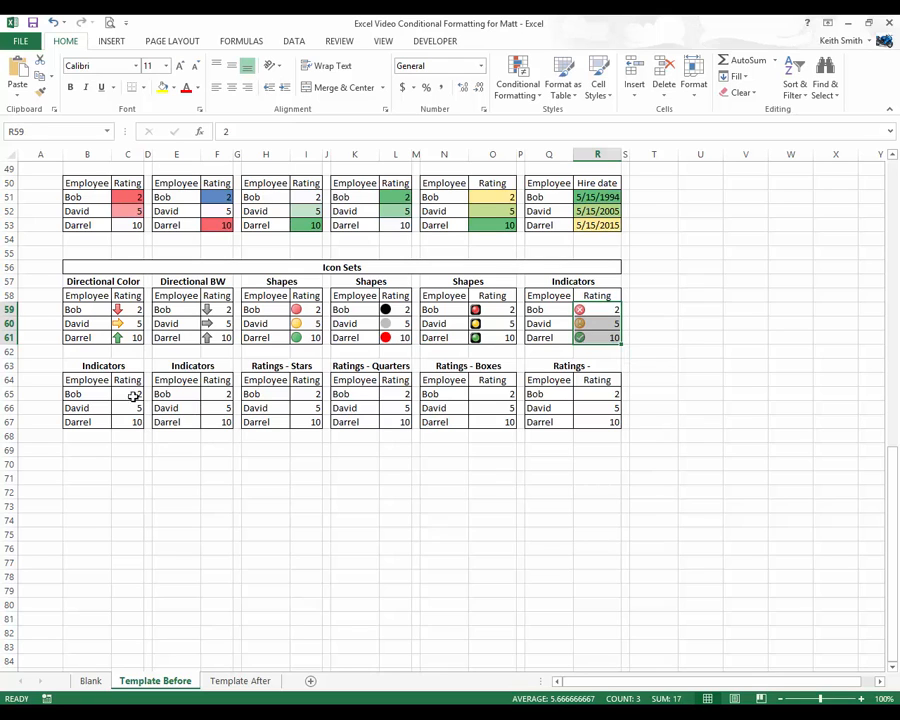
Apply the 3 Flags icon set to the Indicators ratings in C65:C67.
drag(133, 396, 130, 420)
click(517, 90)
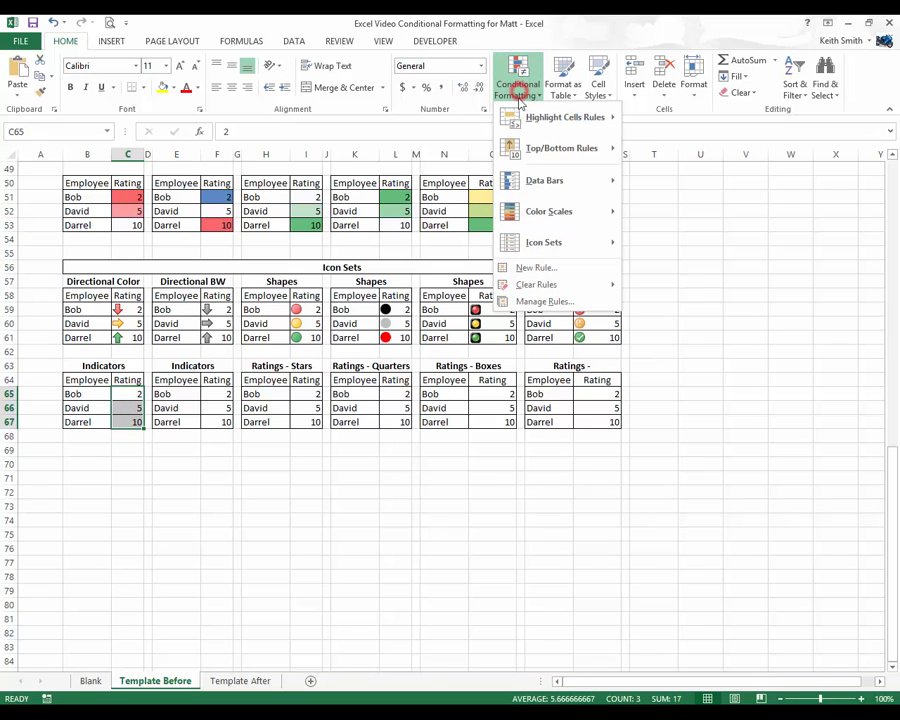
mouse_move(548, 246)
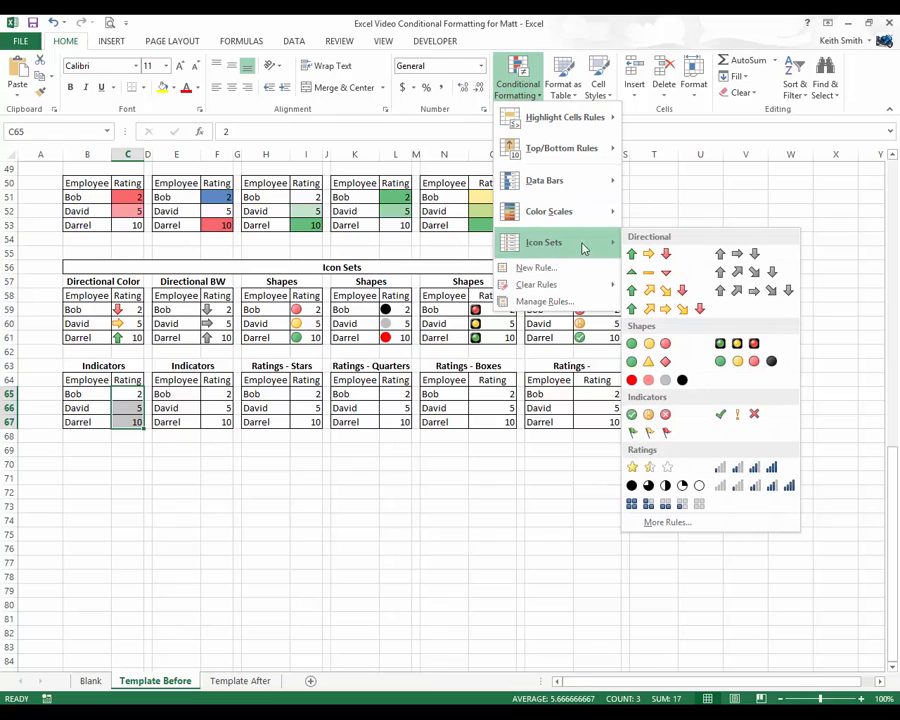
click(646, 441)
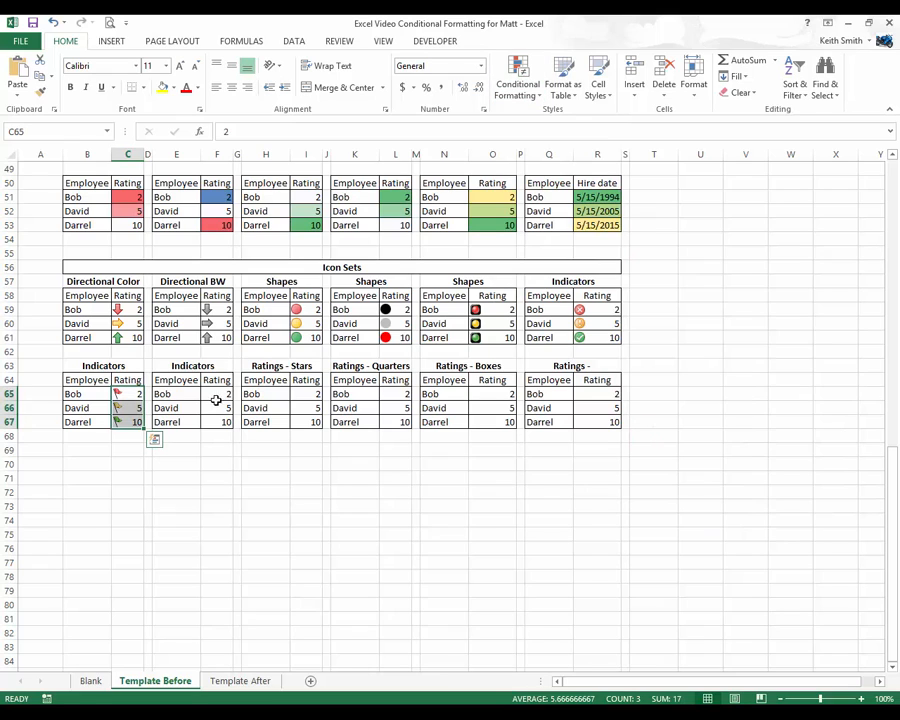
Apply the 3 Symbols (Uncircled) icon set to the Indicators ratings in F65:F67.
drag(216, 396, 214, 420)
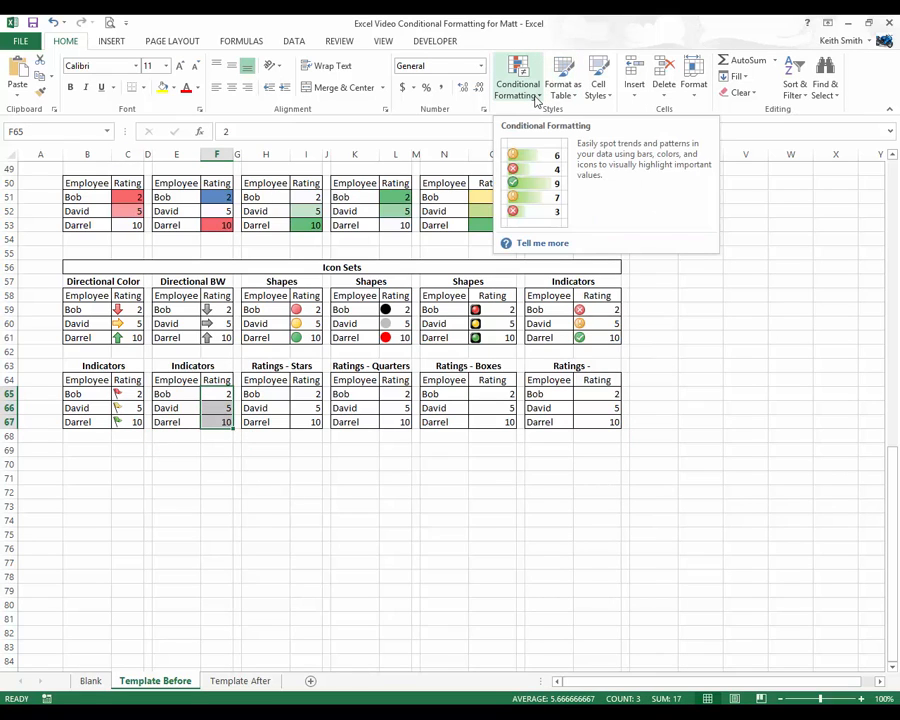
click(536, 98)
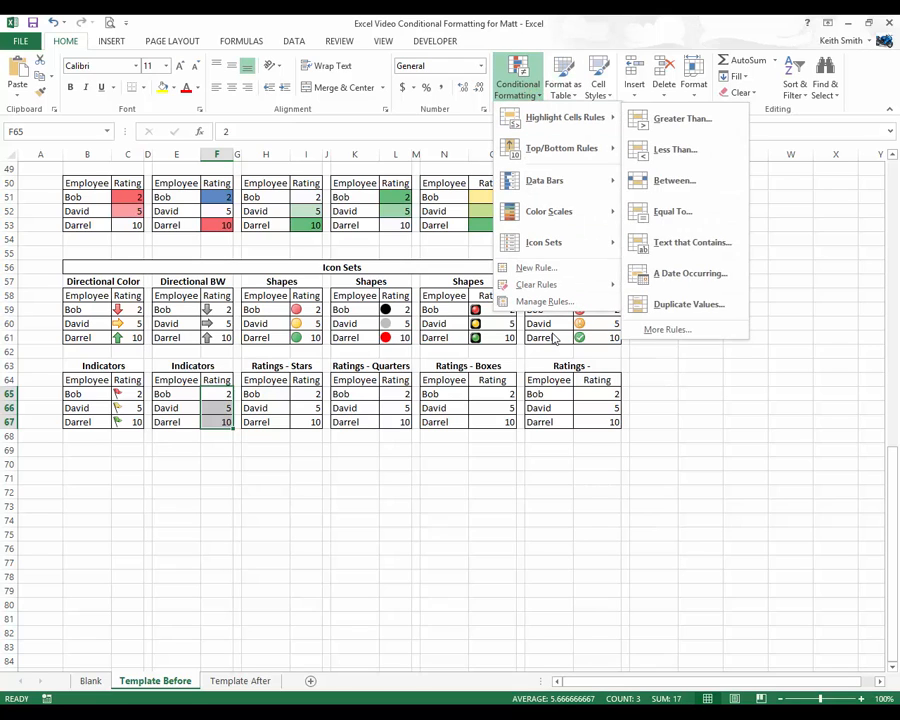
mouse_move(549, 244)
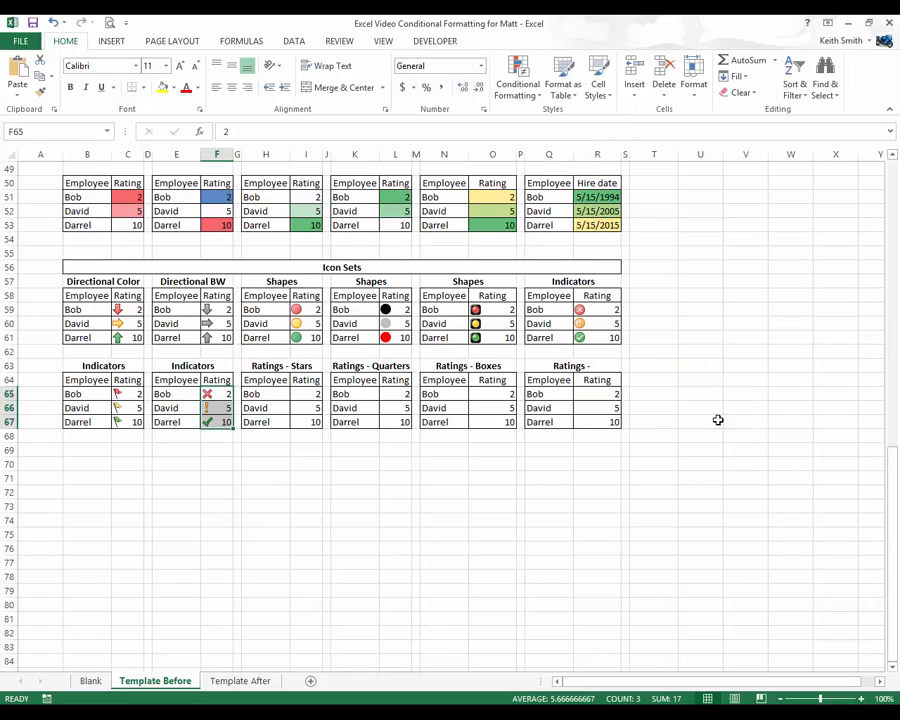
Apply the 3 Stars icon set to the Ratings - Stars table's ratings in I65:I67.
drag(304, 394, 304, 420)
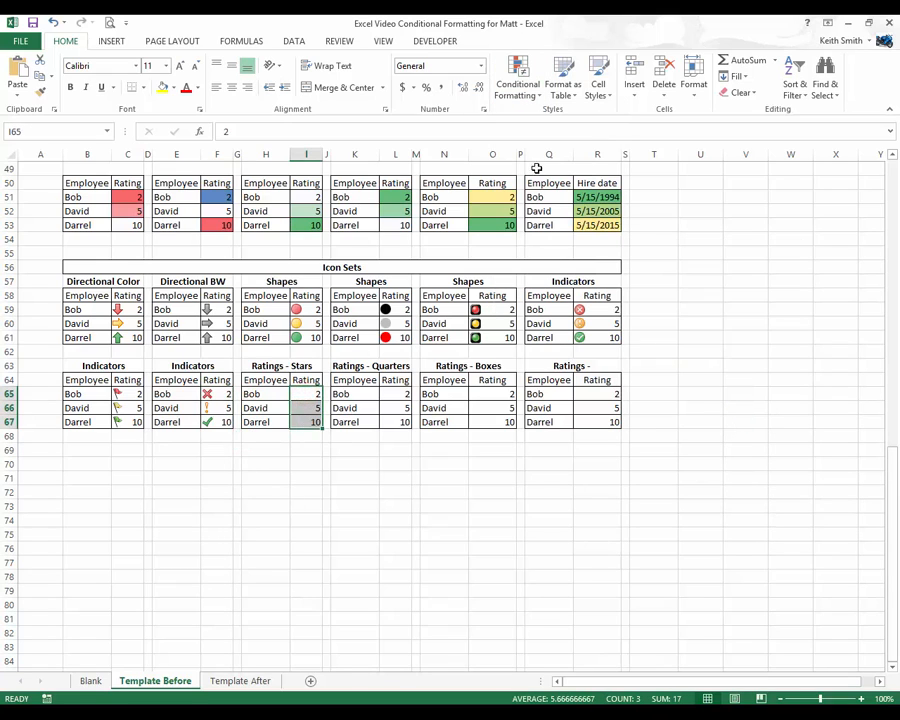
click(527, 95)
mouse_move(546, 242)
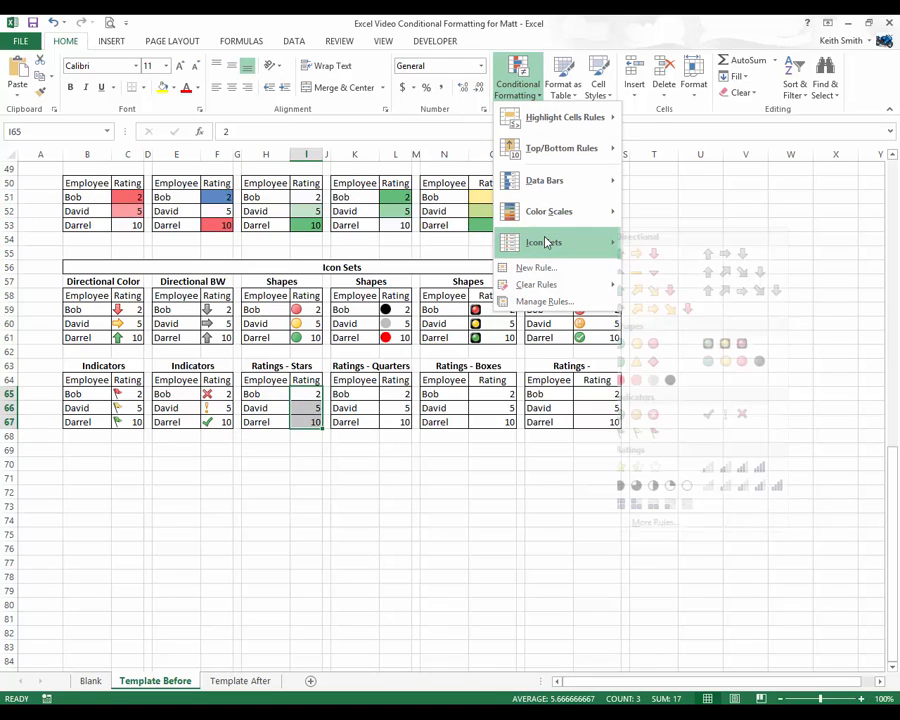
click(657, 472)
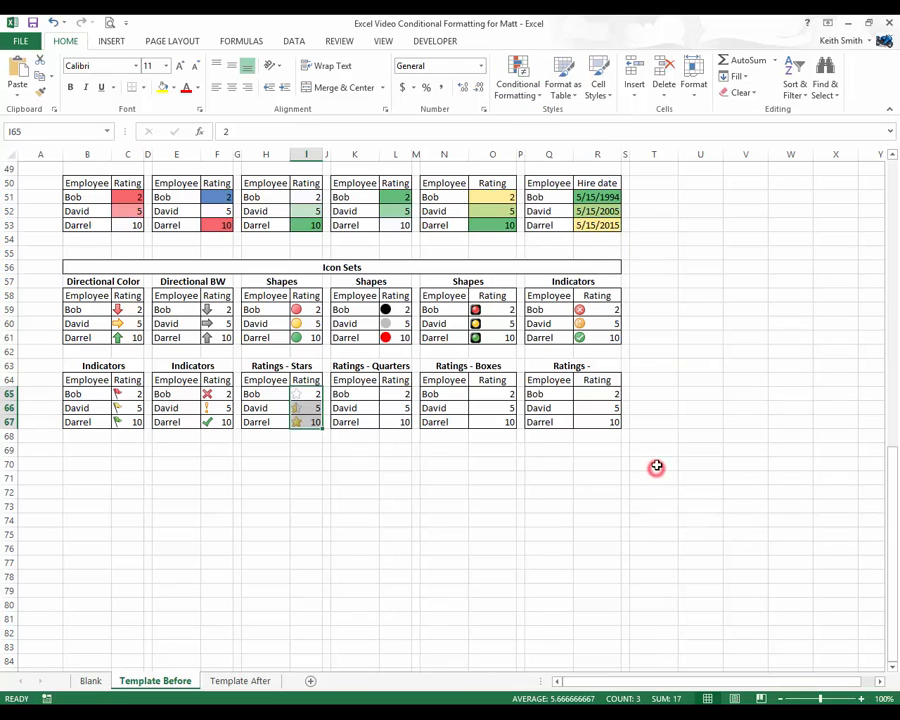
Apply the 5 Quarters icon set to the Ratings - Quarters table's ratings in L65:L67.
drag(398, 393, 397, 422)
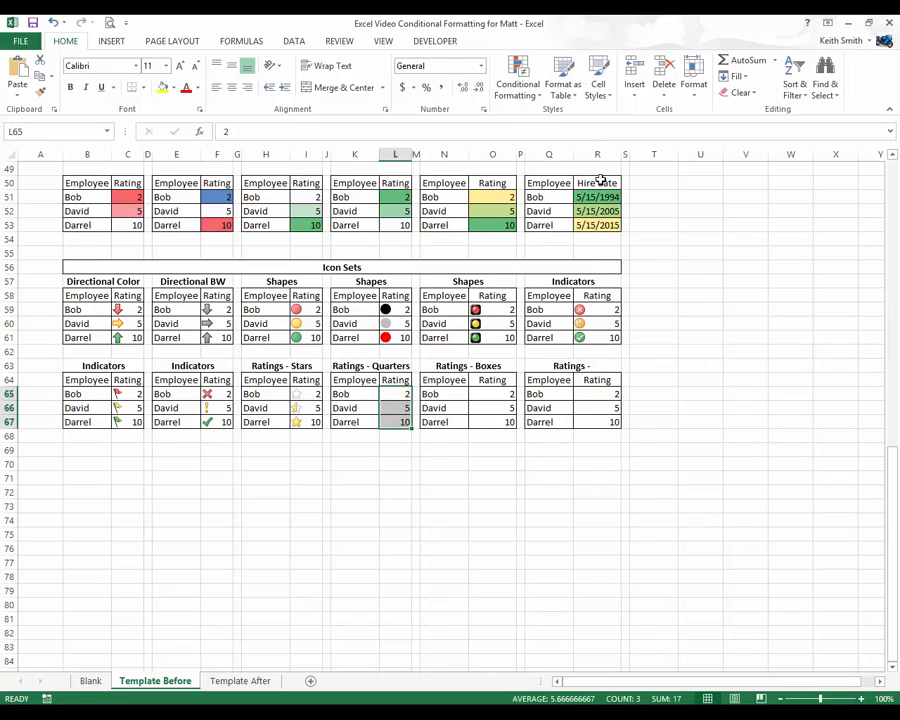
click(536, 94)
mouse_move(582, 242)
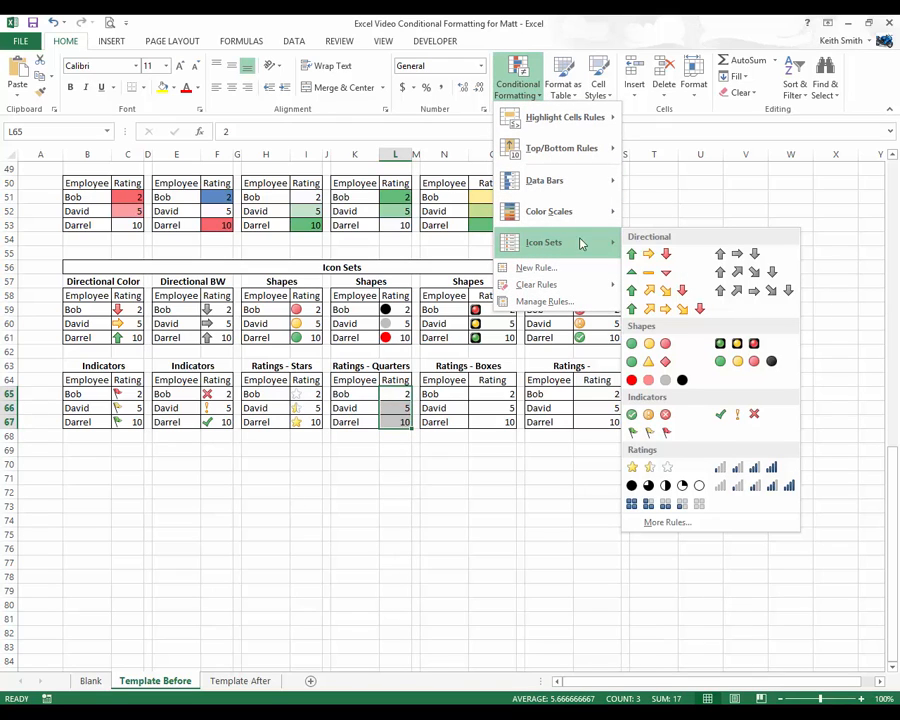
click(664, 485)
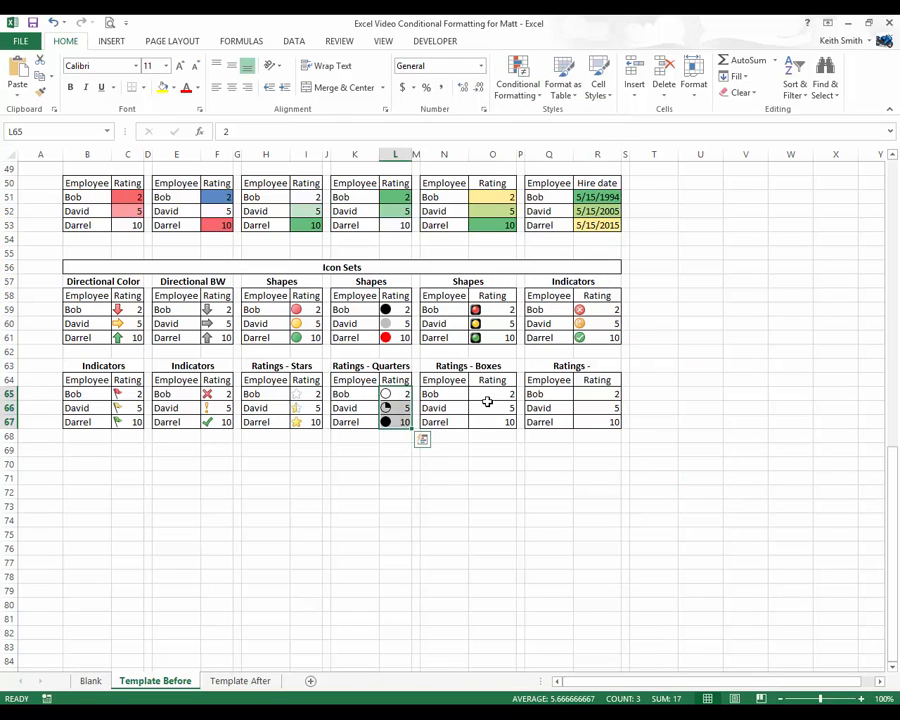
Apply the 5 Boxes icon set to the Ratings - Boxes table's ratings in O65:O67.
drag(488, 393, 490, 421)
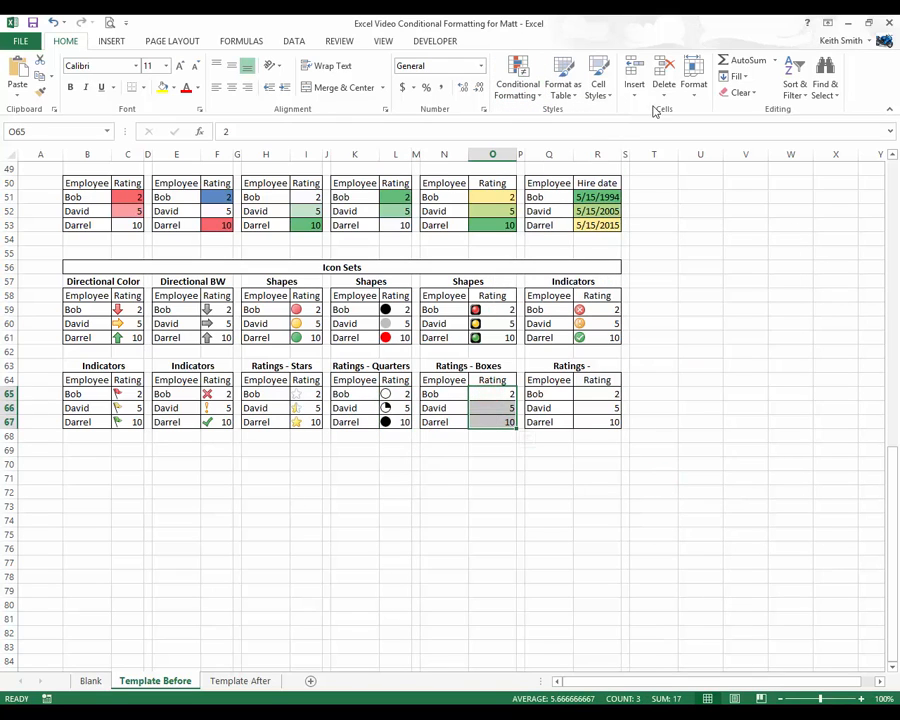
click(530, 92)
mouse_move(567, 247)
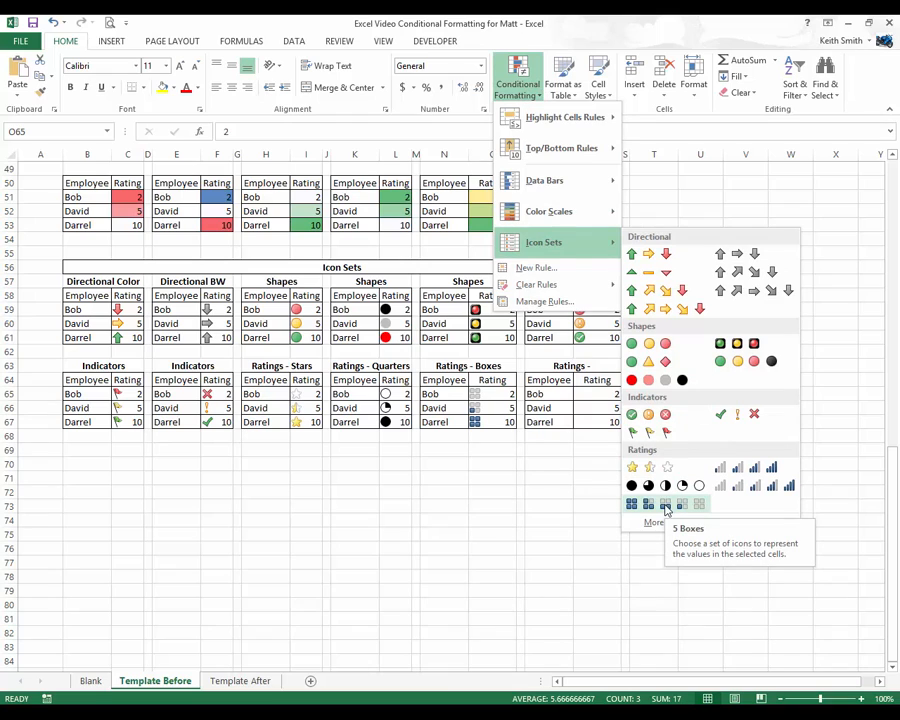
click(666, 507)
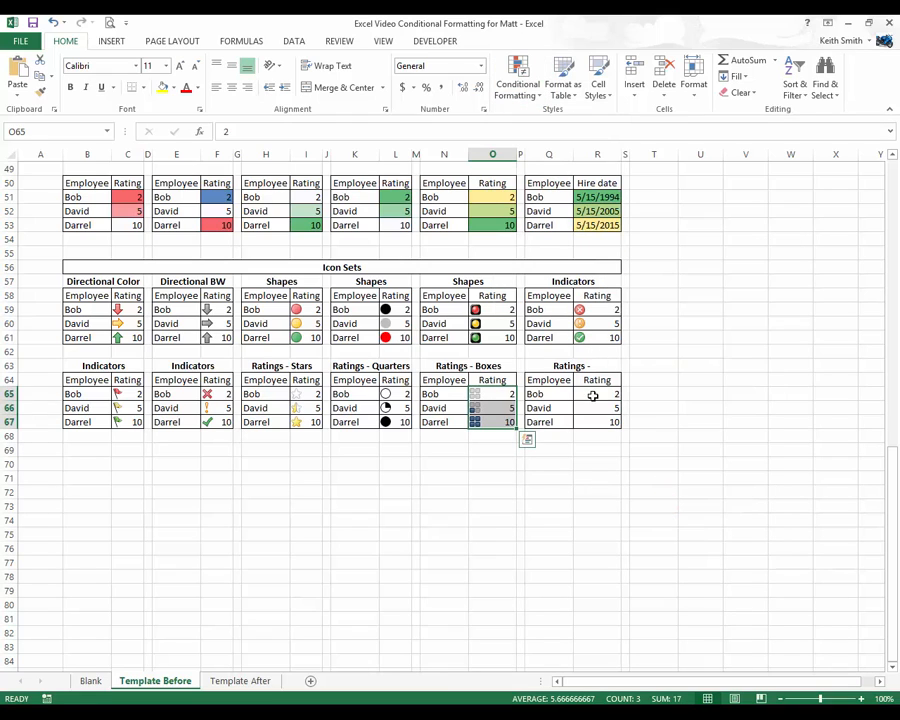
Apply the four-icon signal-bar ratings set to the last Ratings table's values in R65:R67.
drag(592, 395, 595, 420)
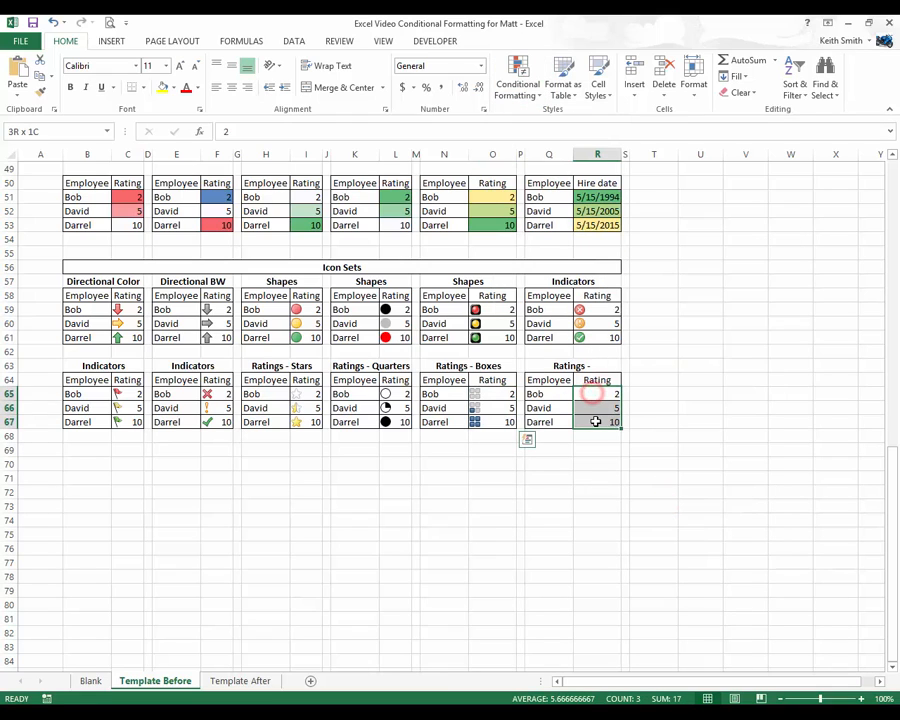
click(520, 90)
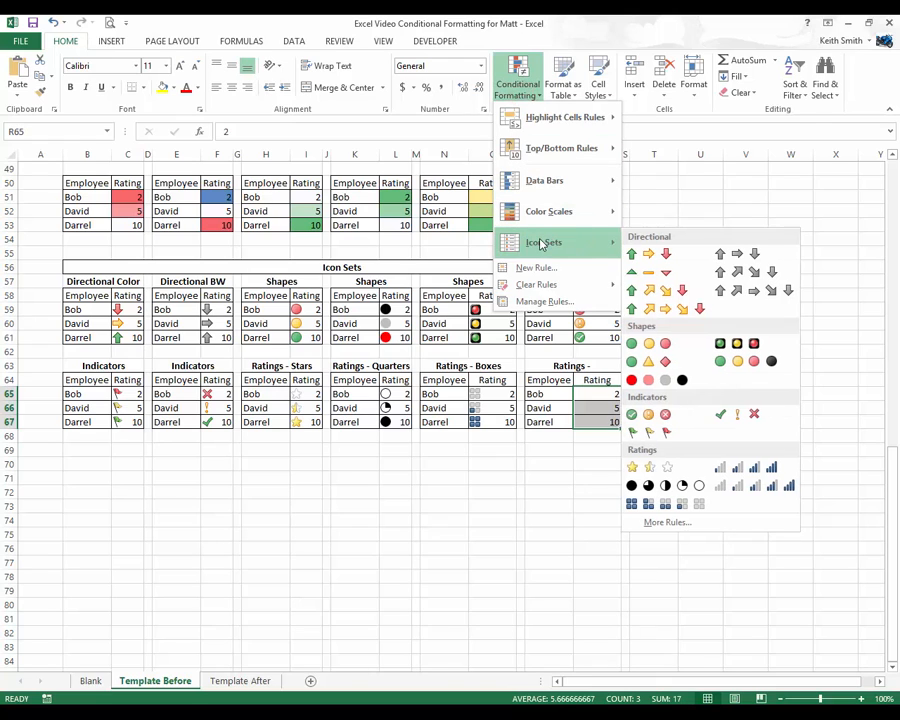
click(729, 468)
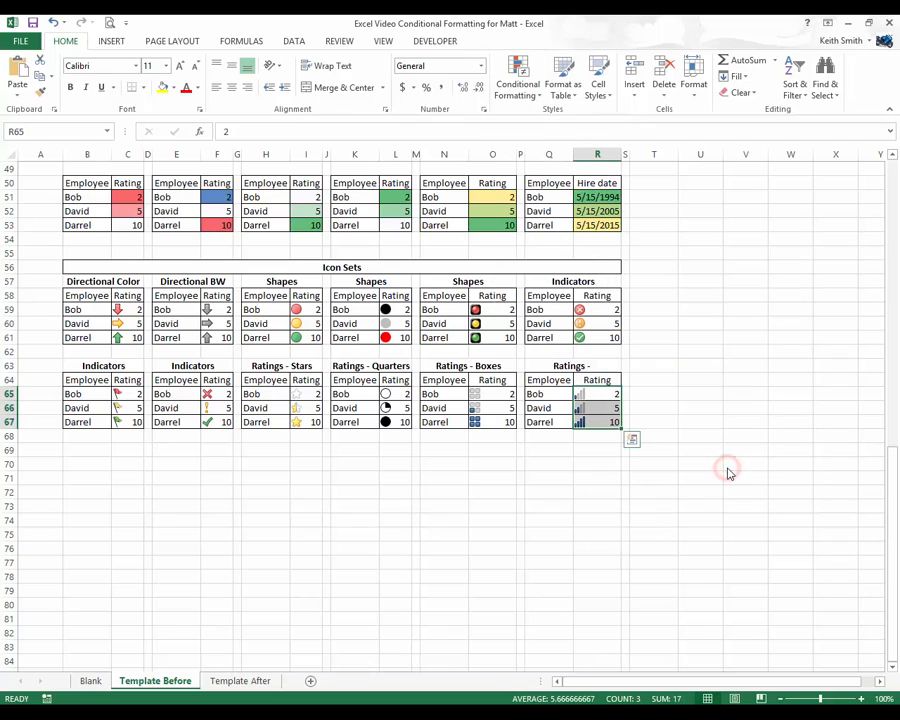
click(542, 479)
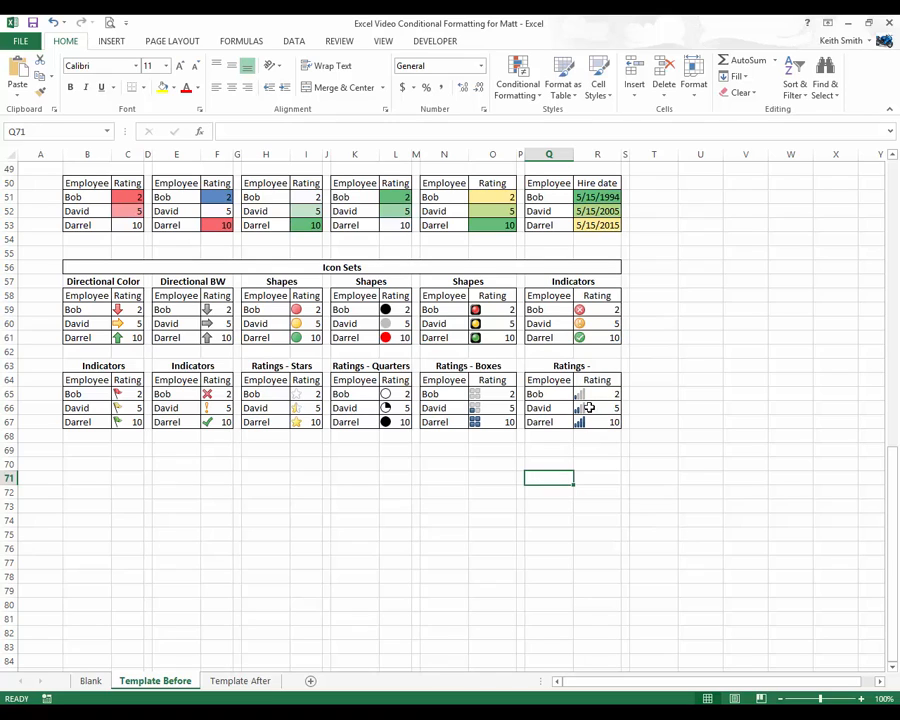
Add orange gradient-fill data bars to the ratings in R65:R67.
drag(600, 394, 598, 421)
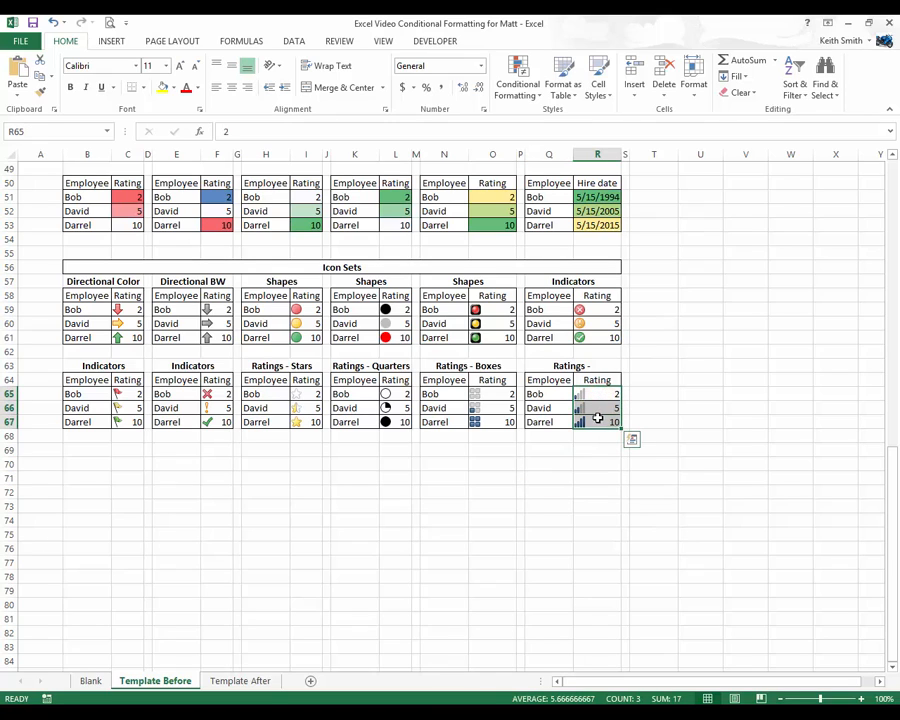
click(536, 92)
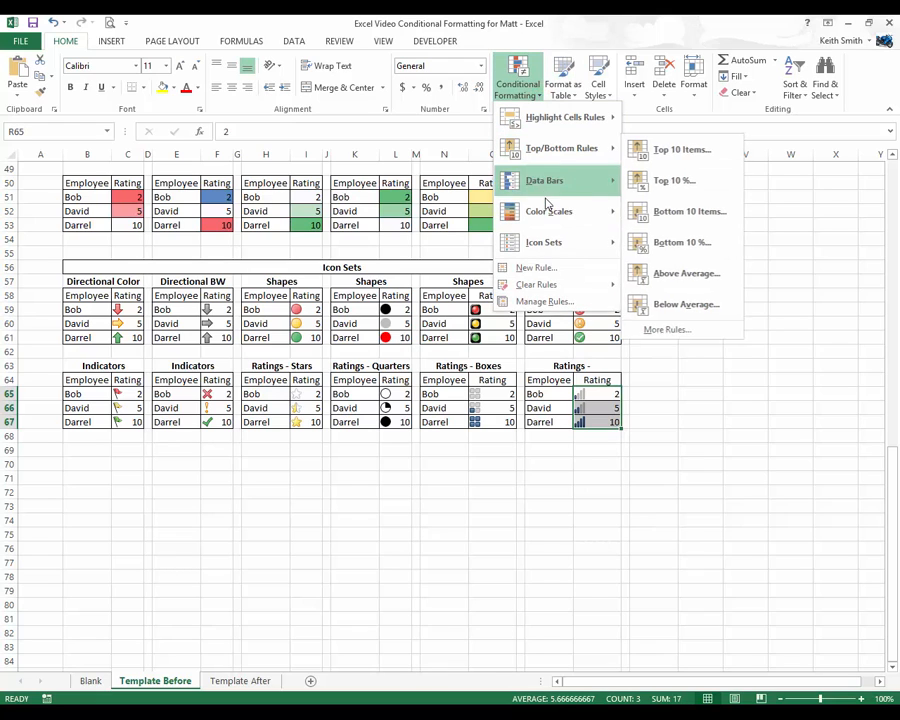
mouse_move(547, 208)
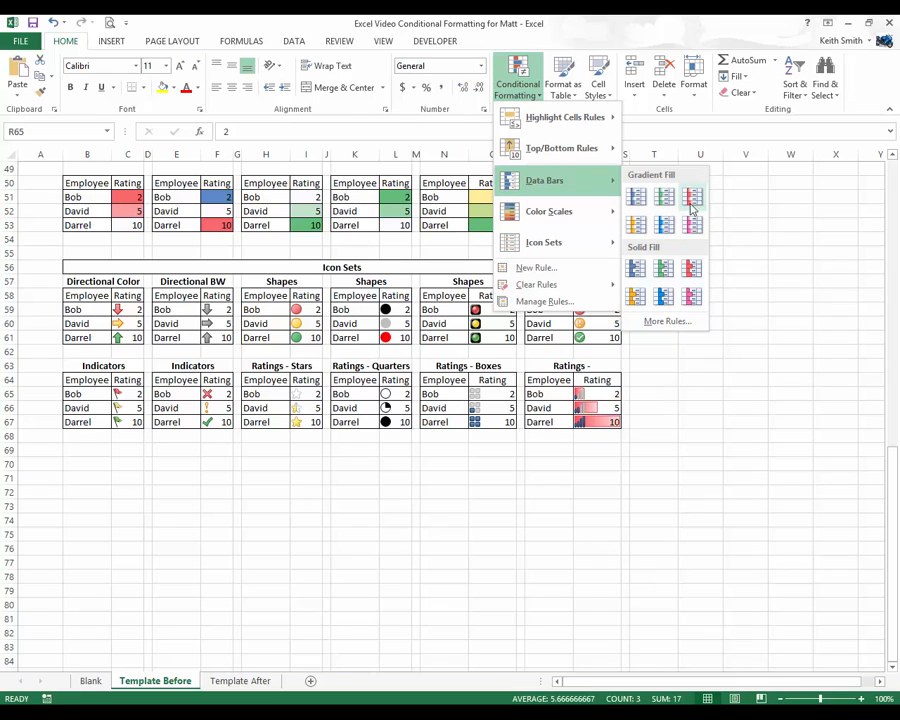
click(639, 226)
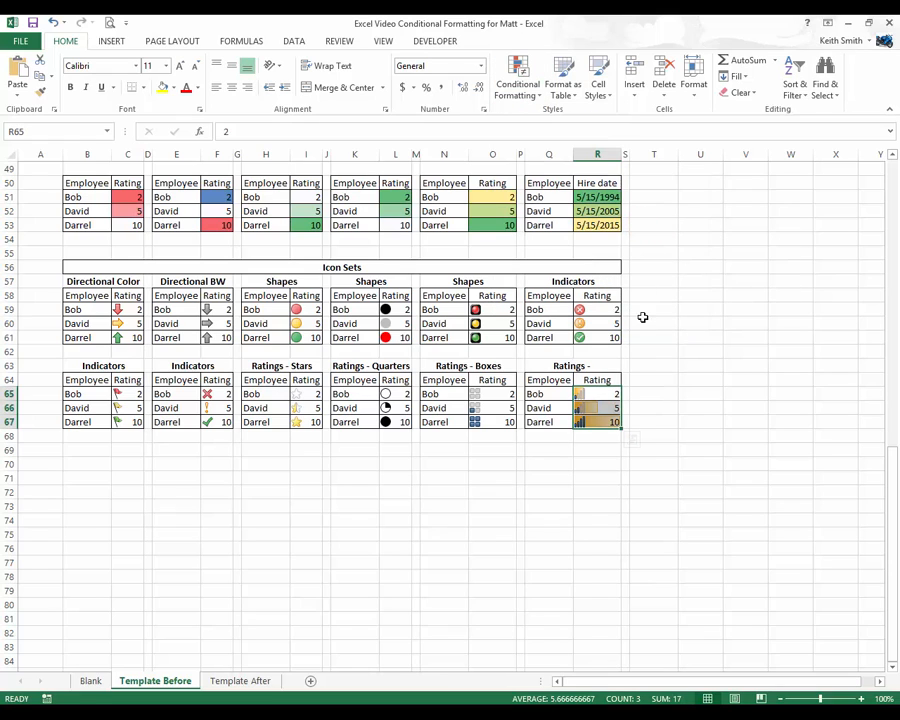
click(643, 379)
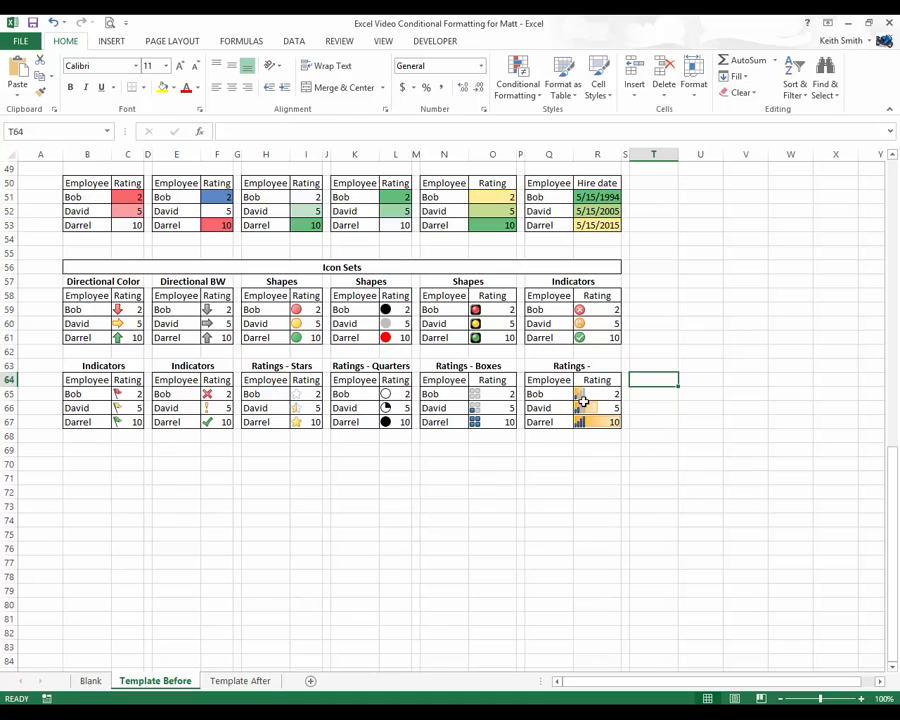
Open the Conditional Formatting Rules Manager for R65:R67 and examine the data bar and icon set rules listed there.
drag(590, 396, 596, 420)
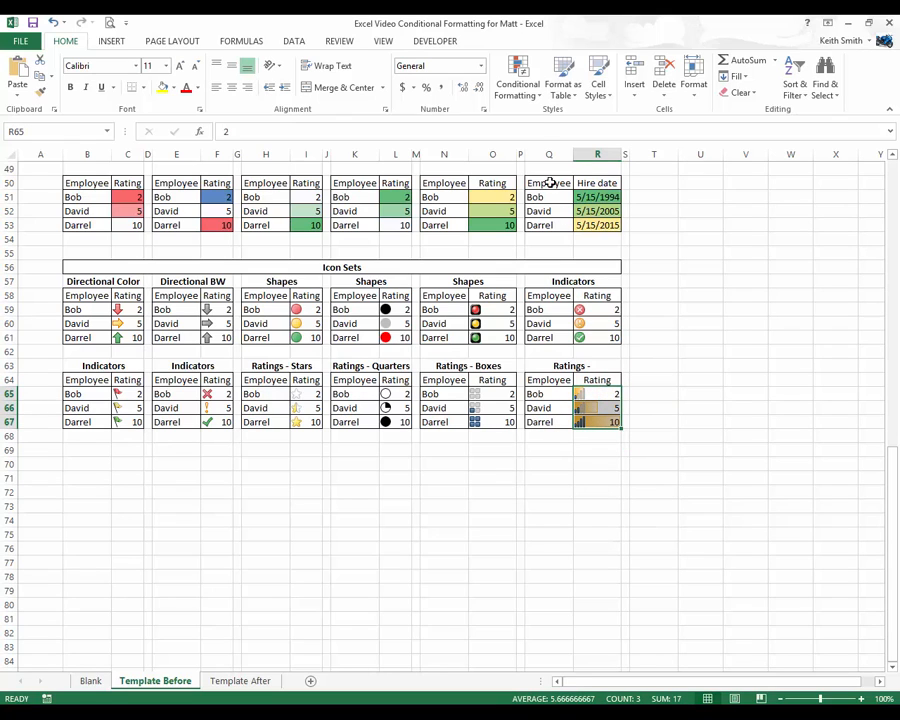
click(537, 97)
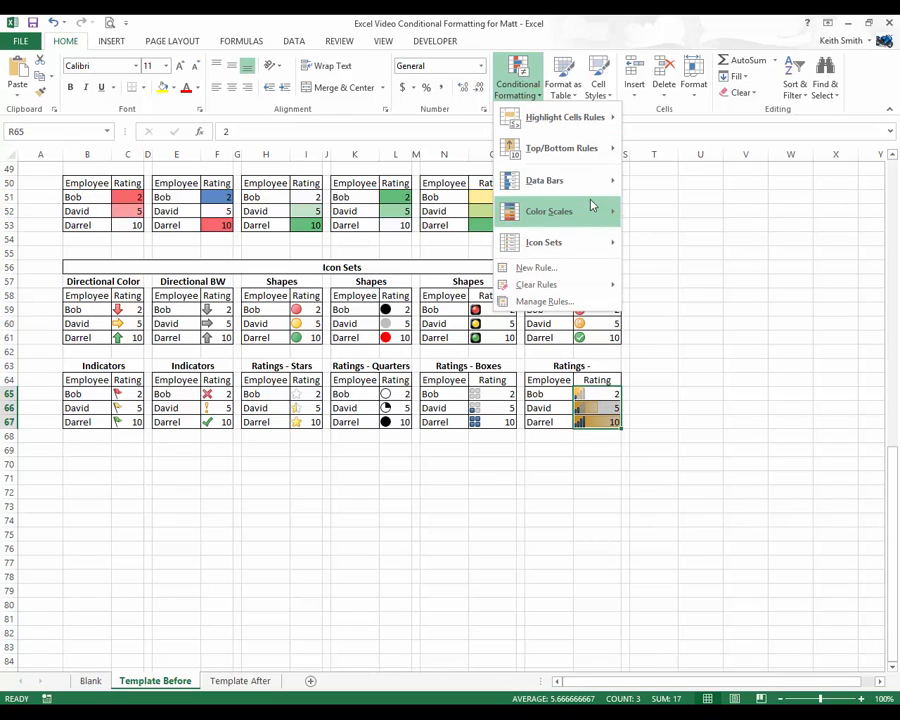
mouse_move(555, 292)
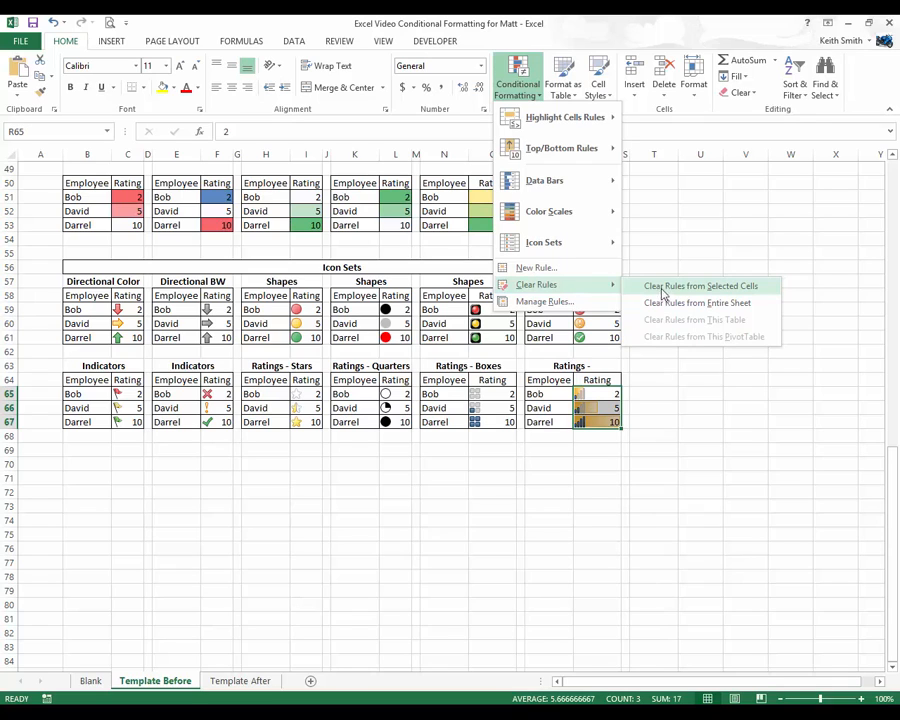
click(551, 303)
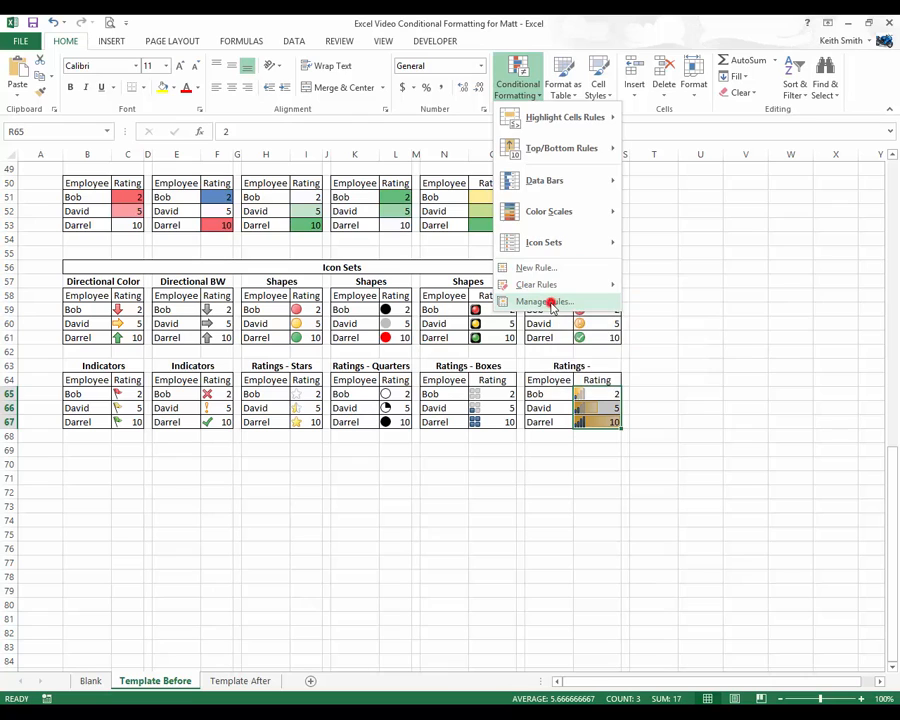
drag(600, 188, 580, 145)
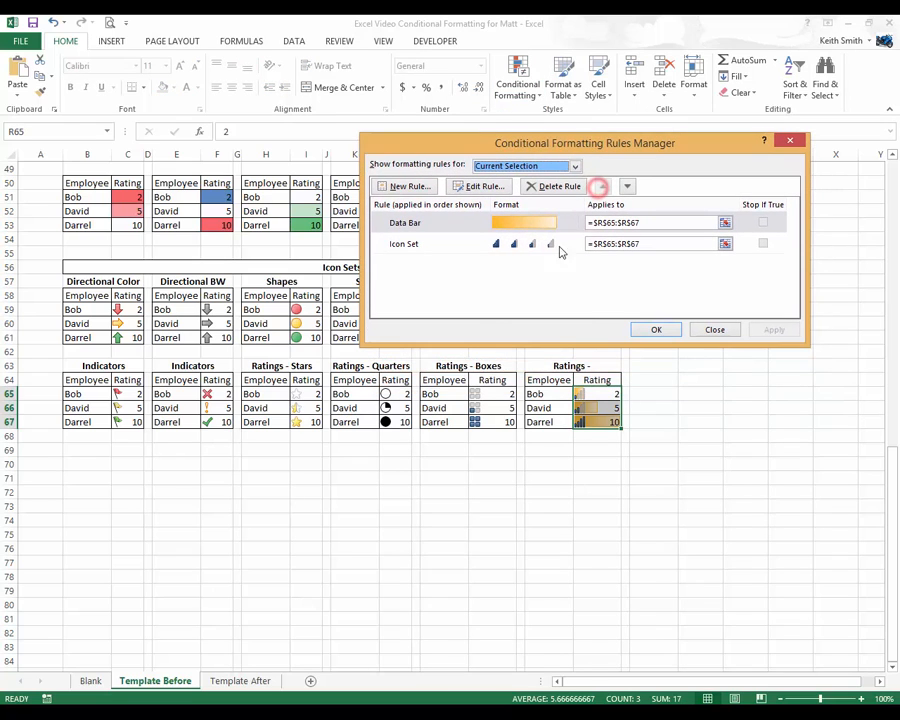
click(415, 241)
click(412, 224)
click(411, 241)
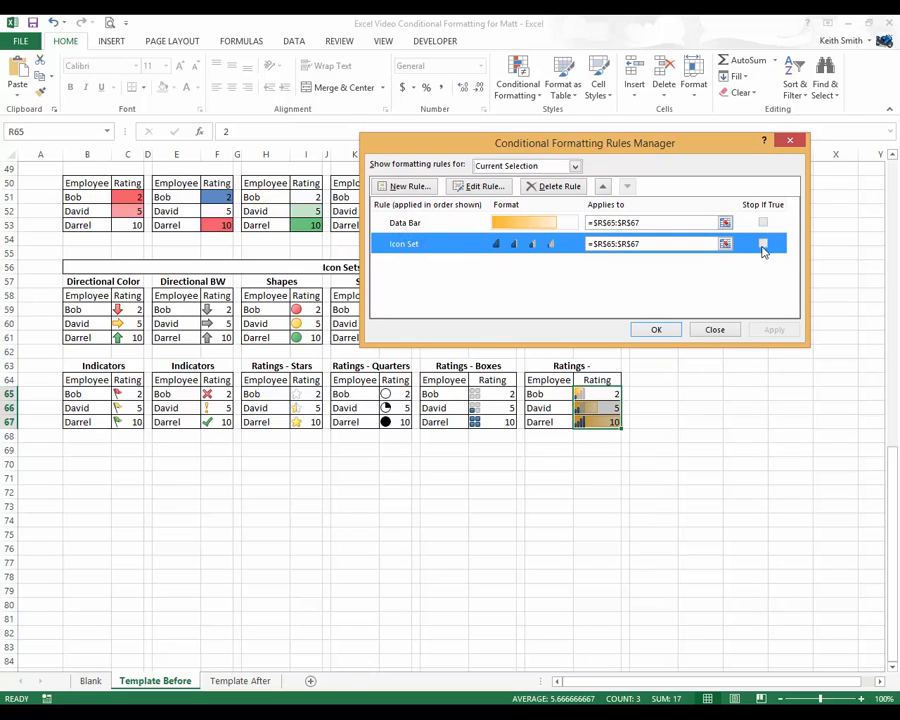
click(443, 223)
Edit the R65:R67 icon set rule to show a black-framed green traffic light for values >= 75 percent, and apply it.
click(442, 243)
click(483, 187)
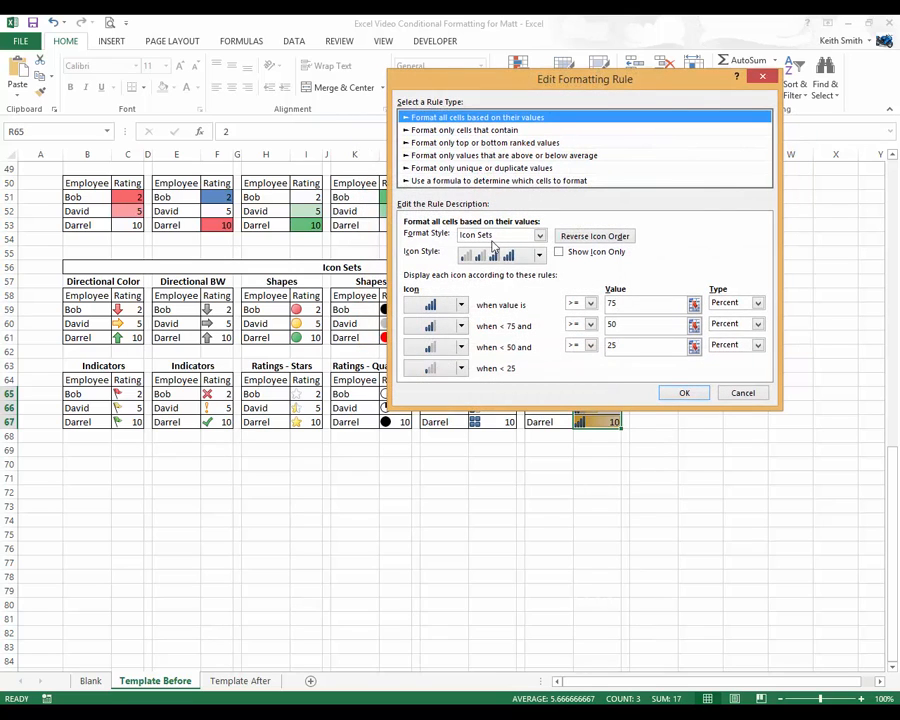
click(538, 255)
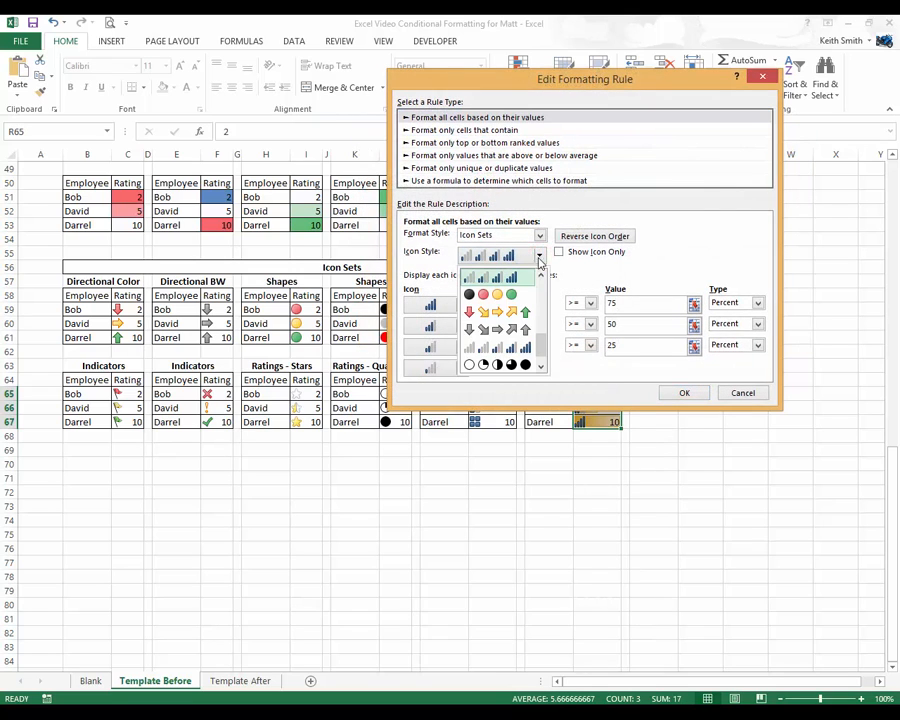
click(485, 279)
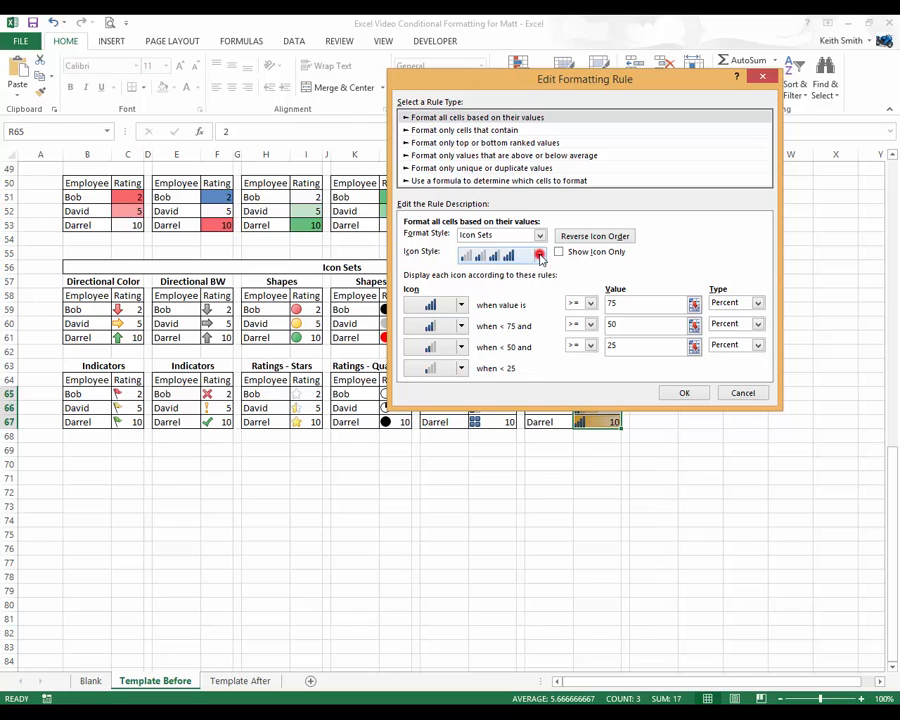
click(459, 306)
click(461, 307)
click(460, 307)
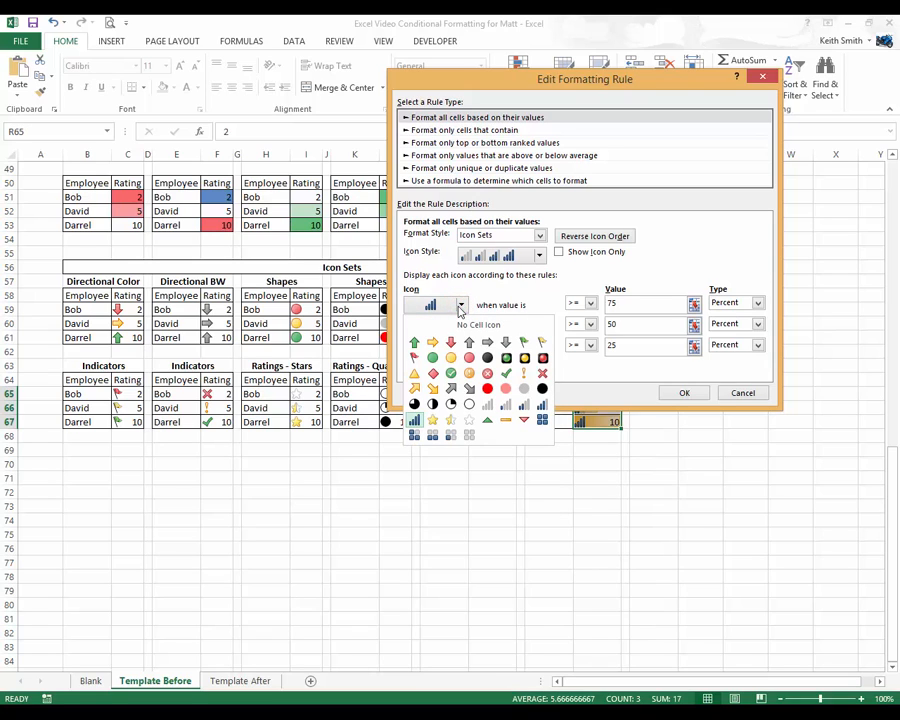
click(505, 357)
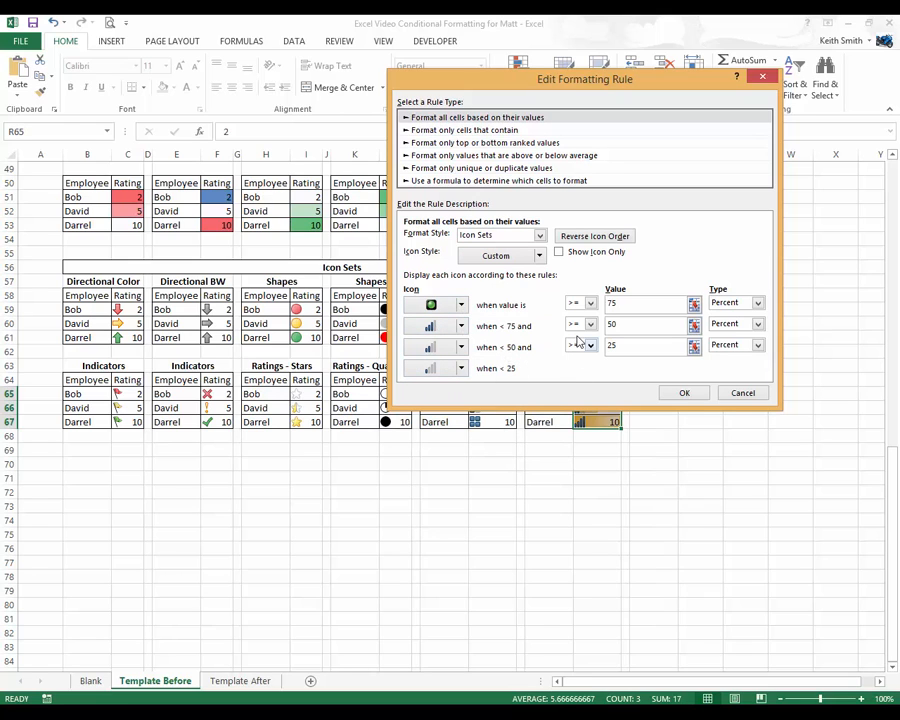
click(683, 396)
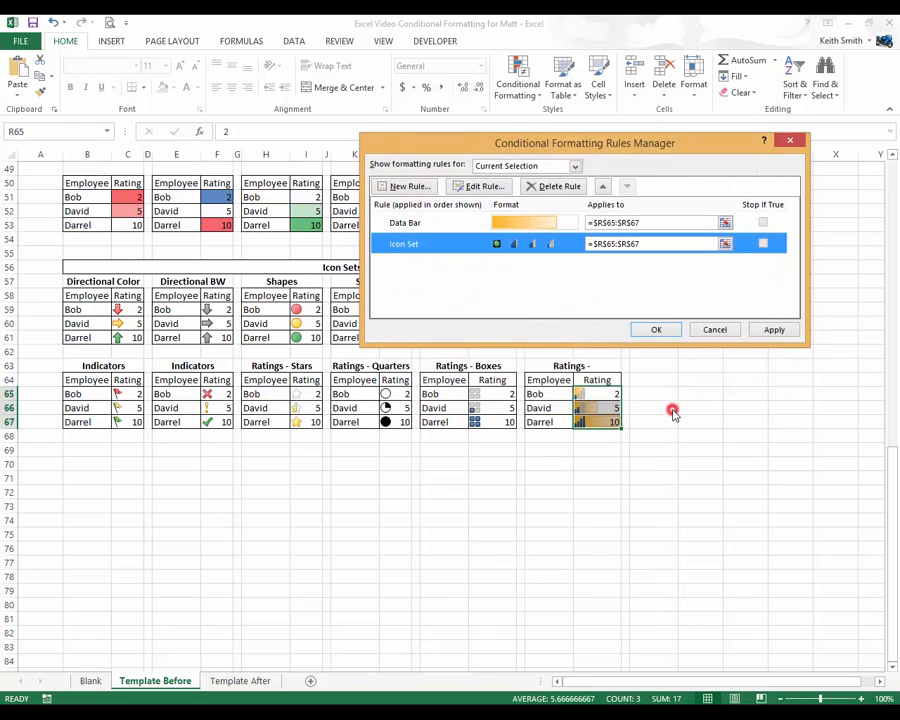
click(763, 332)
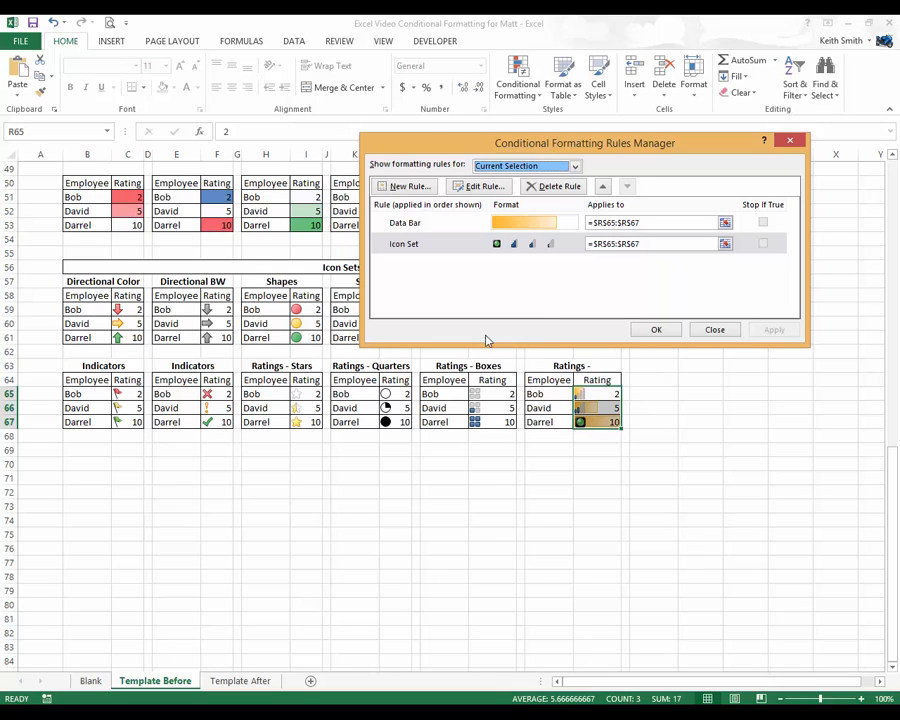
Delete the icon set rule from R65:R67, apply the deletion and close the Rules Manager.
click(456, 244)
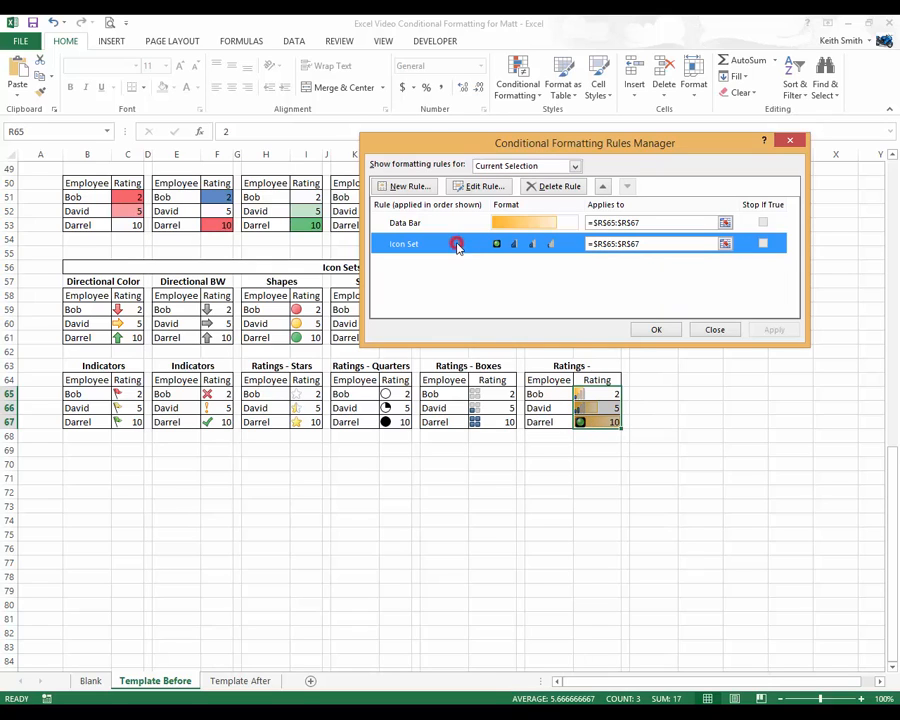
click(551, 188)
click(768, 330)
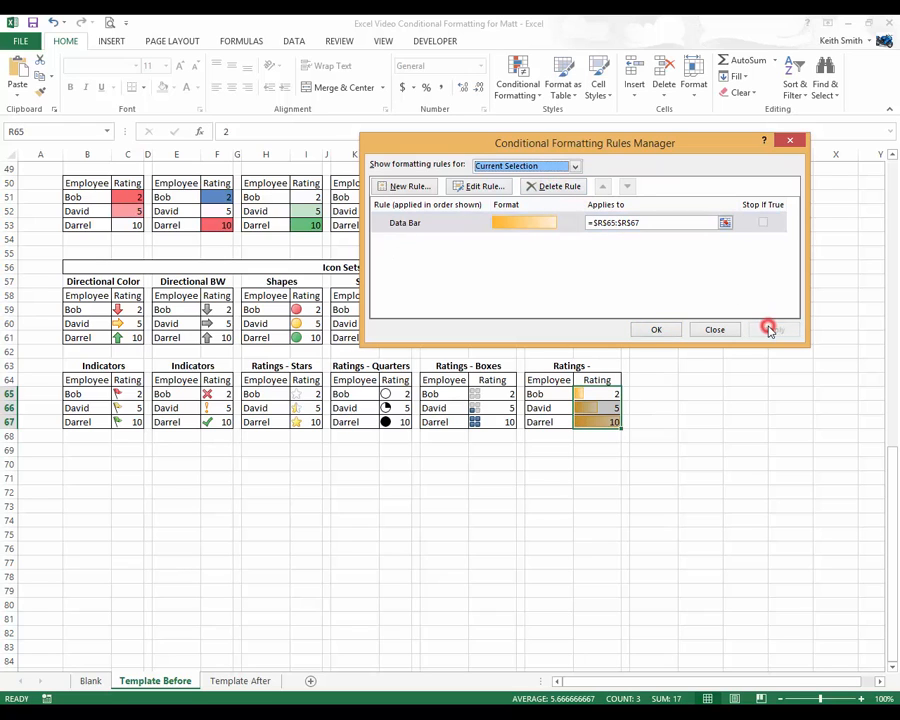
click(653, 330)
click(653, 377)
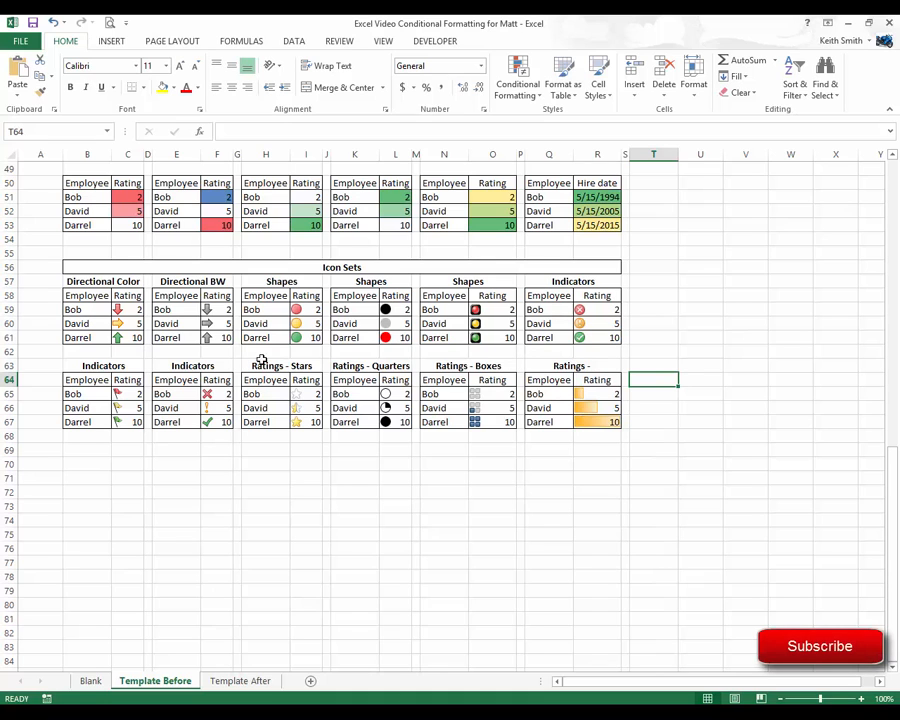
Review the conditional formatting sections on the Template Before sheet, from Icon Sets back up to Highlight Cells Rules.
click(639, 337)
scroll(638, 333, up, 1)
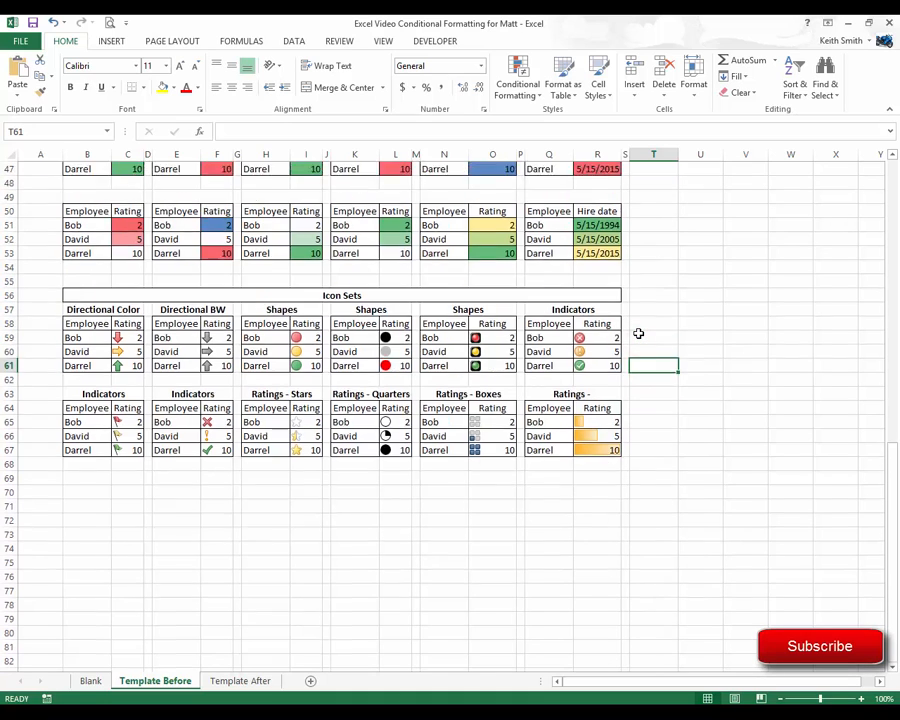
scroll(638, 333, up, 2)
scroll(300, 390, down, 4)
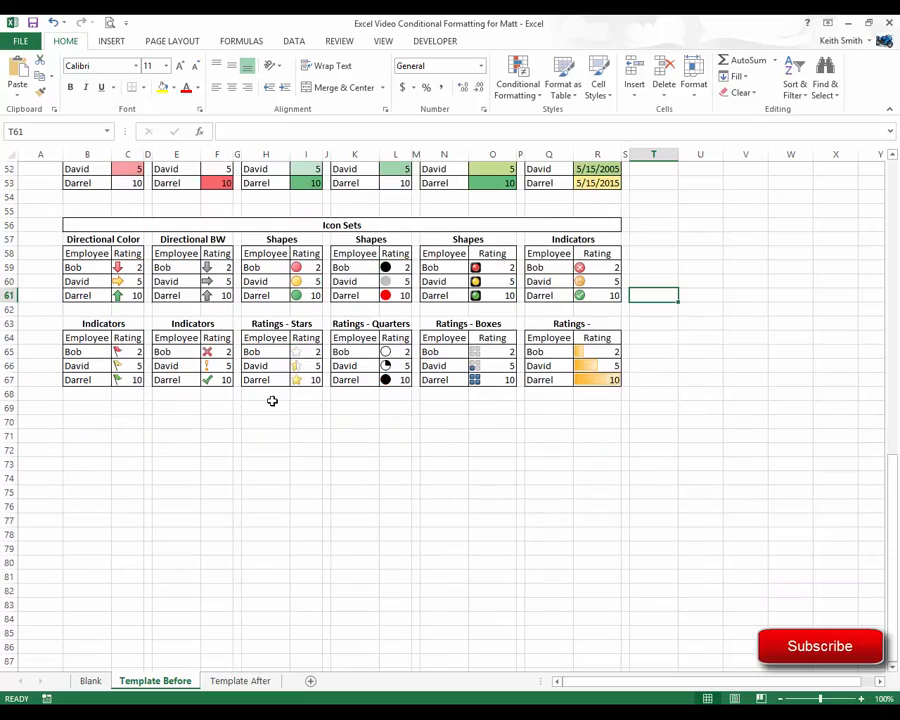
click(265, 404)
scroll(265, 404, up, 4)
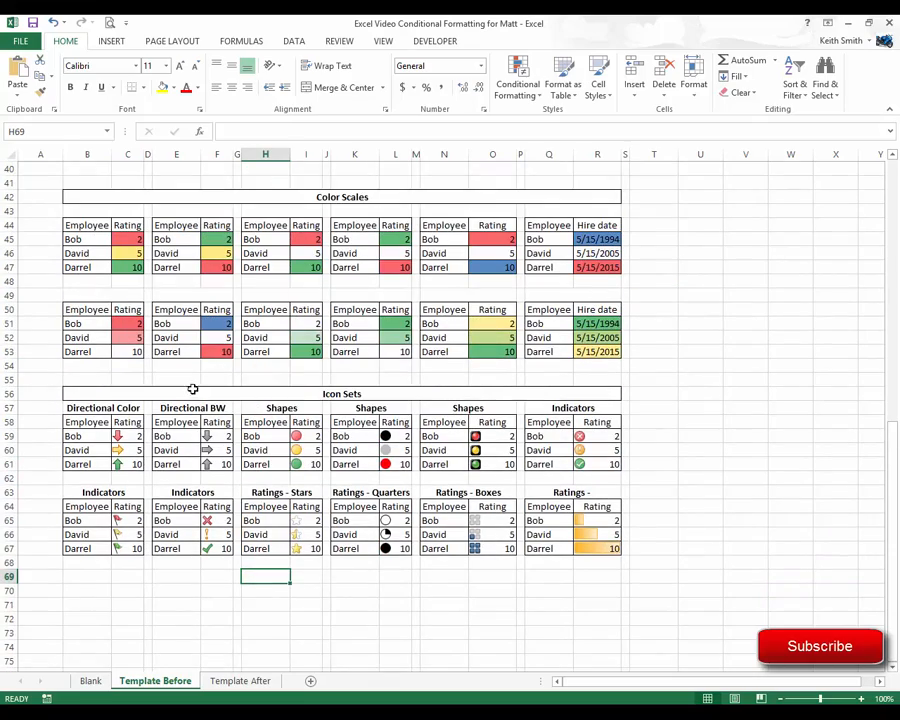
scroll(232, 376, up, 13)
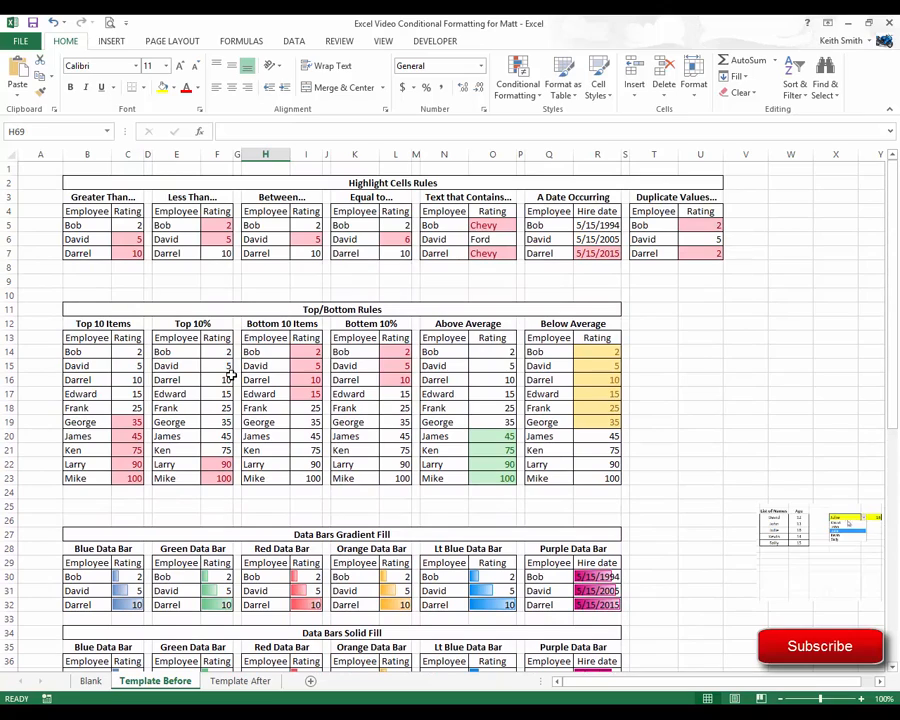
click(191, 280)
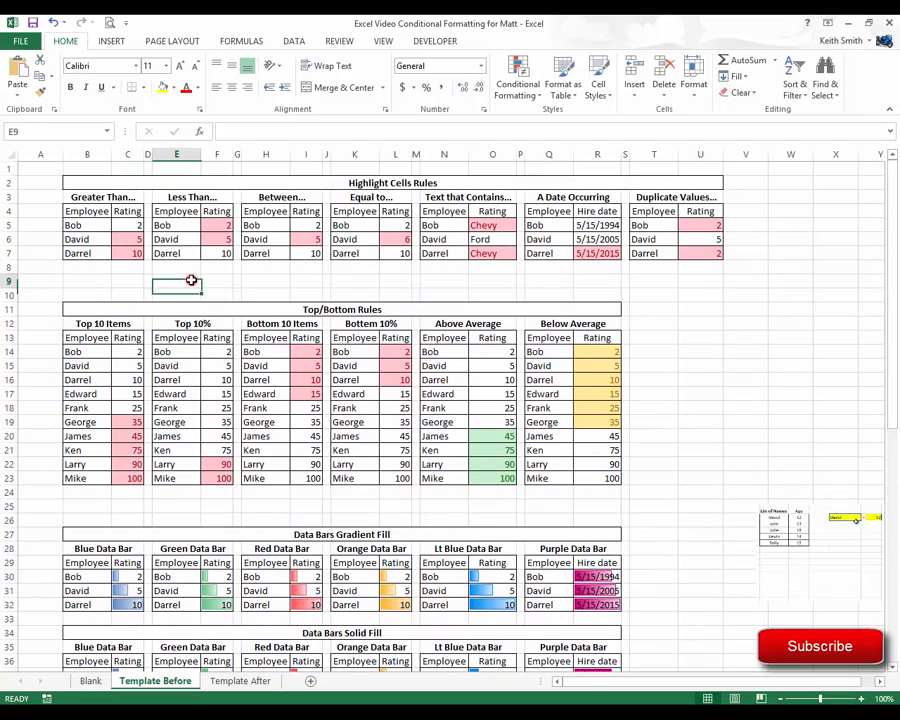